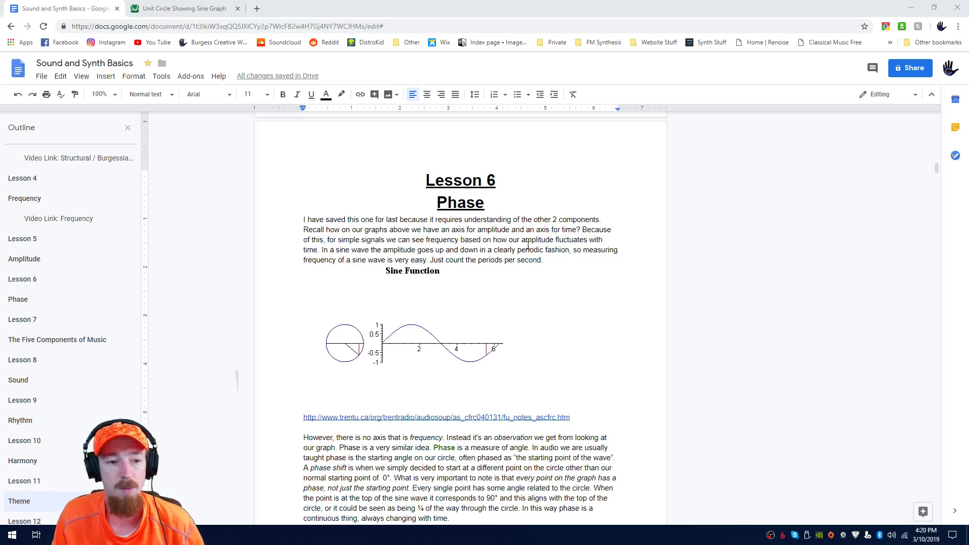
Switch to FL Studio and select both the MotivatingToyPno 1 and MotivatingToyPno 1_2 clips in the playlist
click(307, 223)
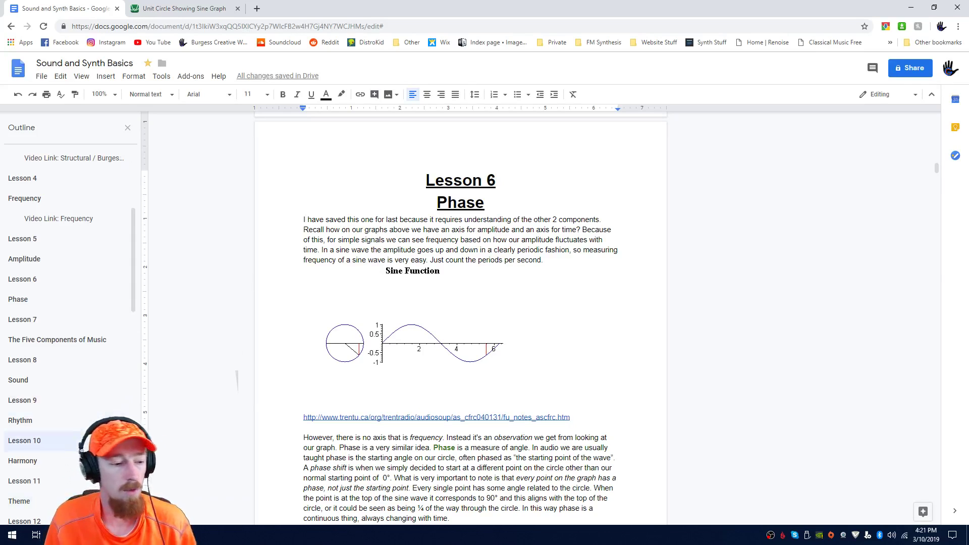
click(147, 534)
click(152, 484)
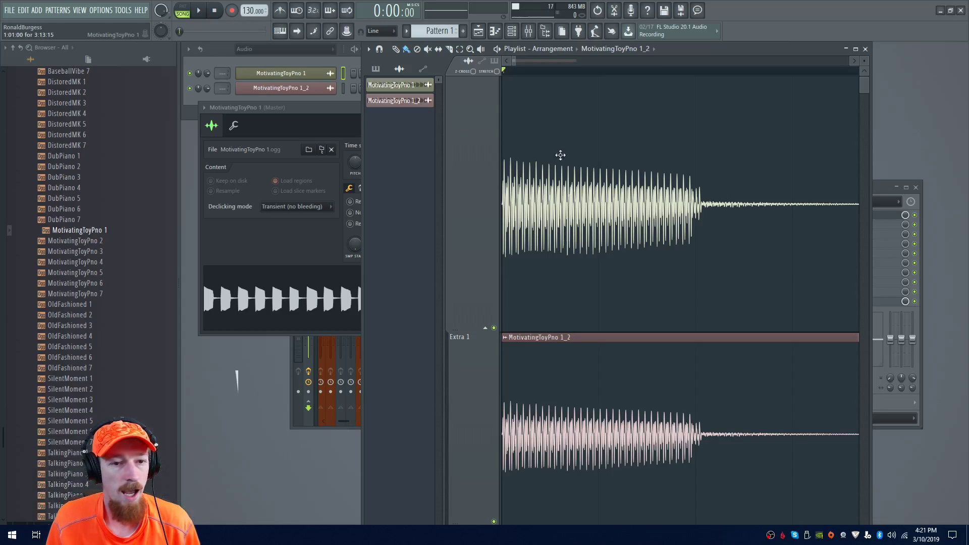
drag(520, 184, 670, 398)
scroll(636, 259, down, 1)
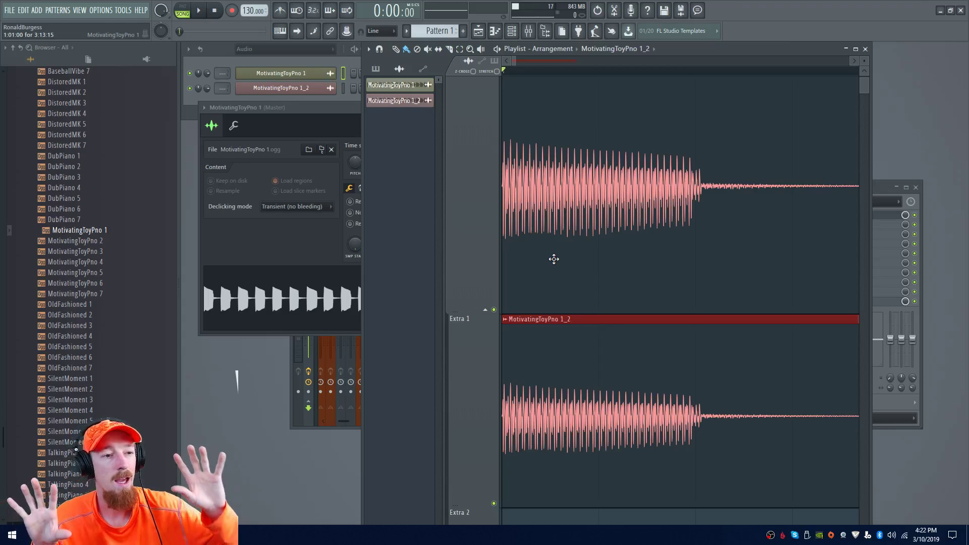
Shift the MotivatingToyPno 1_2 clip on the Extra 1 track slightly later, to start at 1:01:010
drag(544, 348, 572, 363)
click(572, 364)
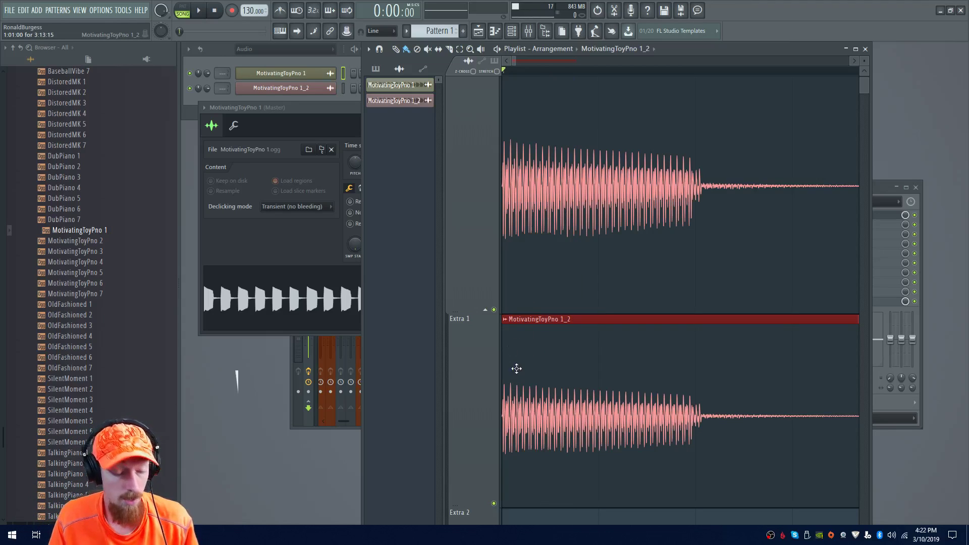
drag(517, 368, 521, 371)
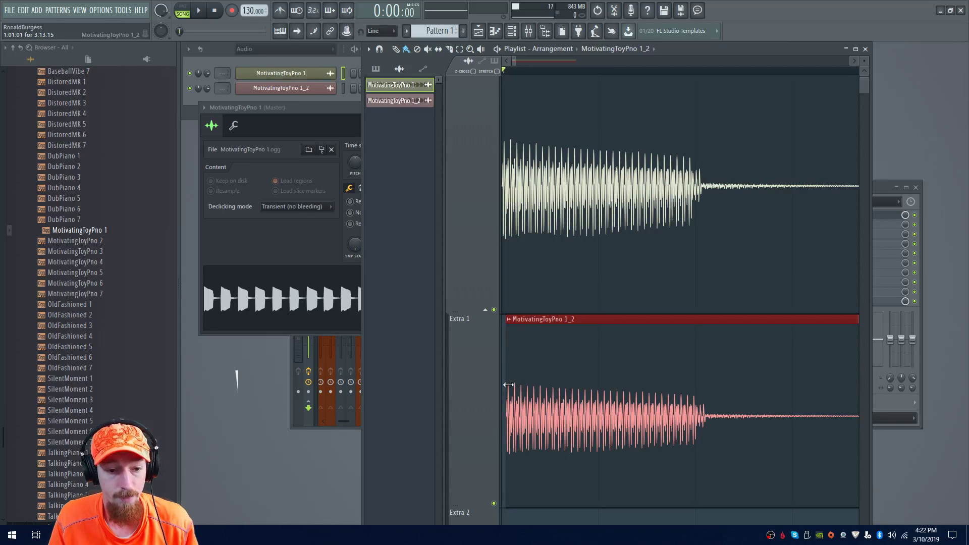
click(504, 371)
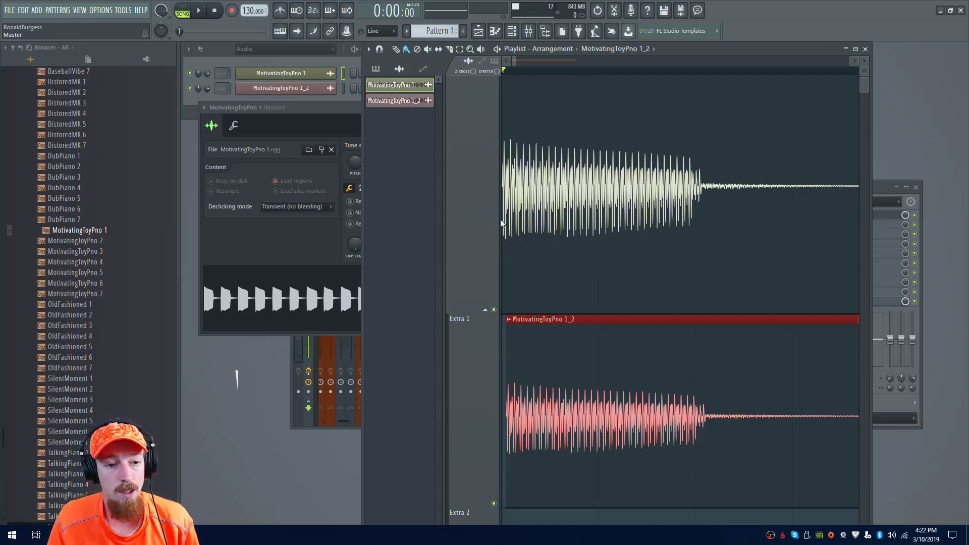
click(123, 10)
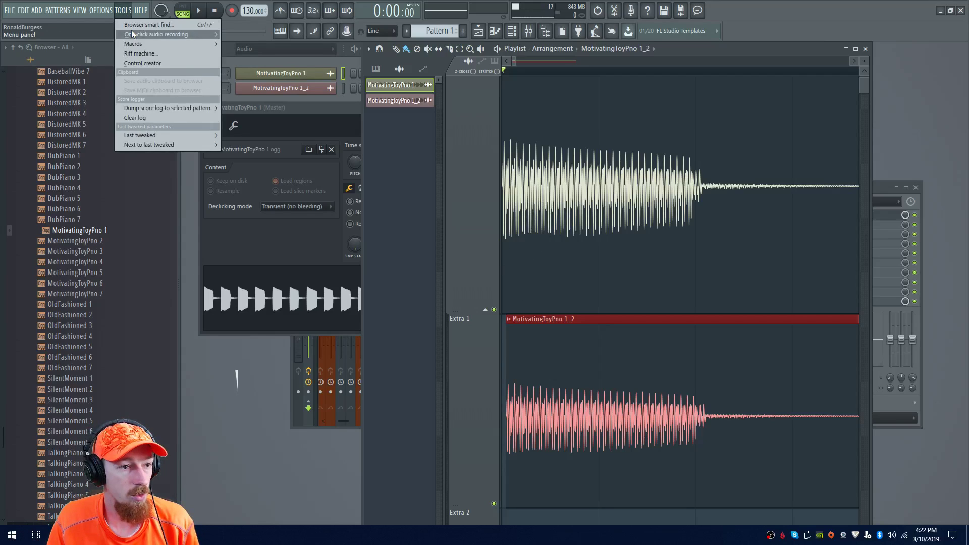
click(540, 225)
Nudge the MotivatingToyPno 1_2 clip on Extra 1 so it starts at 1:01:003, slightly behind the clip above
scroll(545, 227, up, 5)
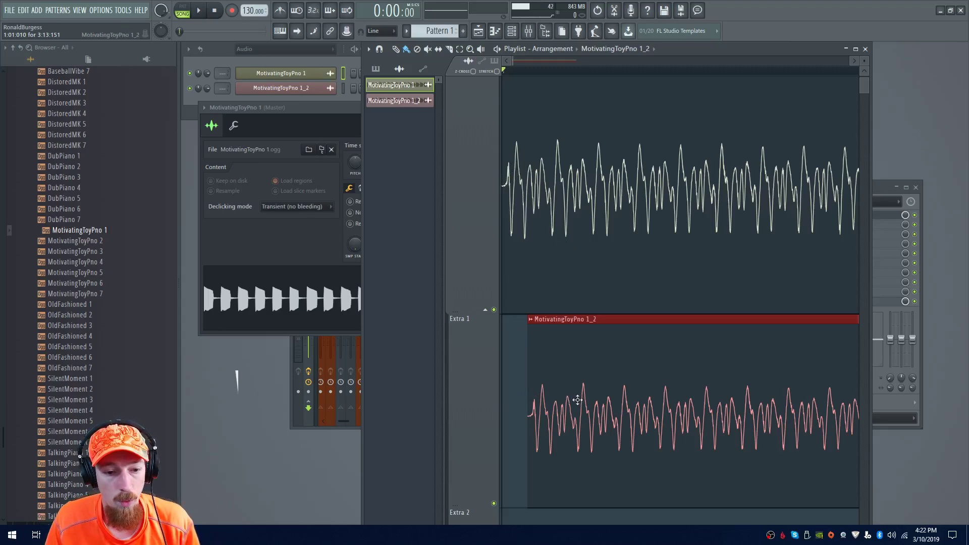
drag(568, 399, 548, 399)
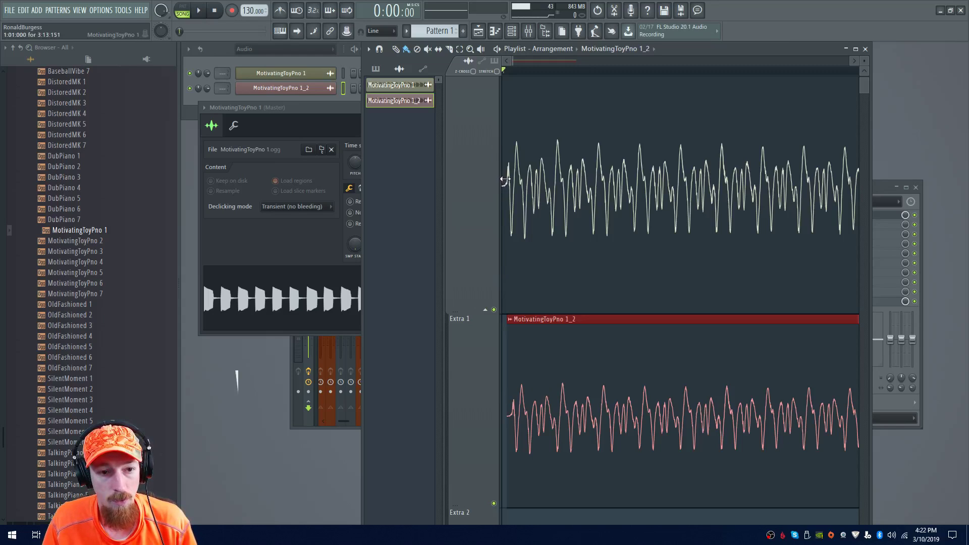
click(510, 78)
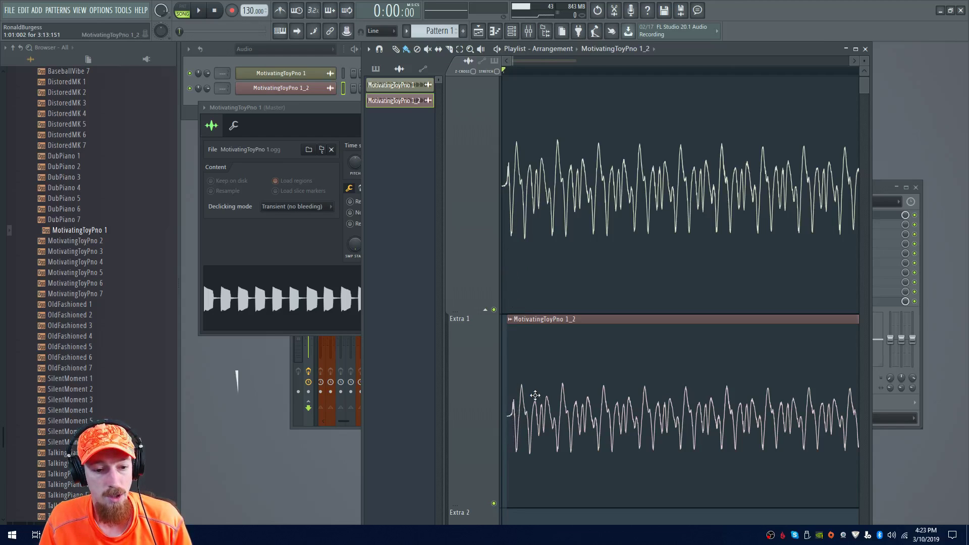
drag(535, 392, 537, 395)
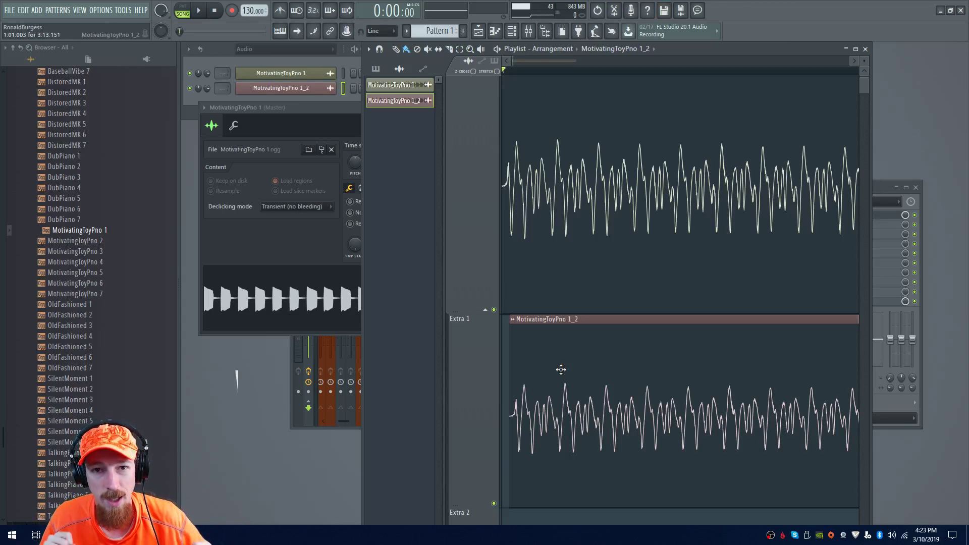
scroll(630, 320, down, 2)
scroll(530, 340, up, 4)
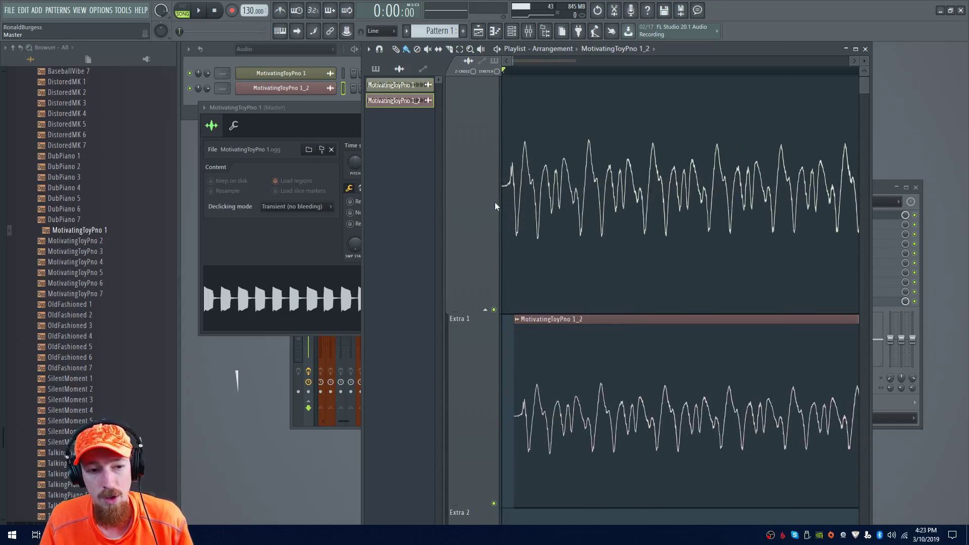
click(532, 399)
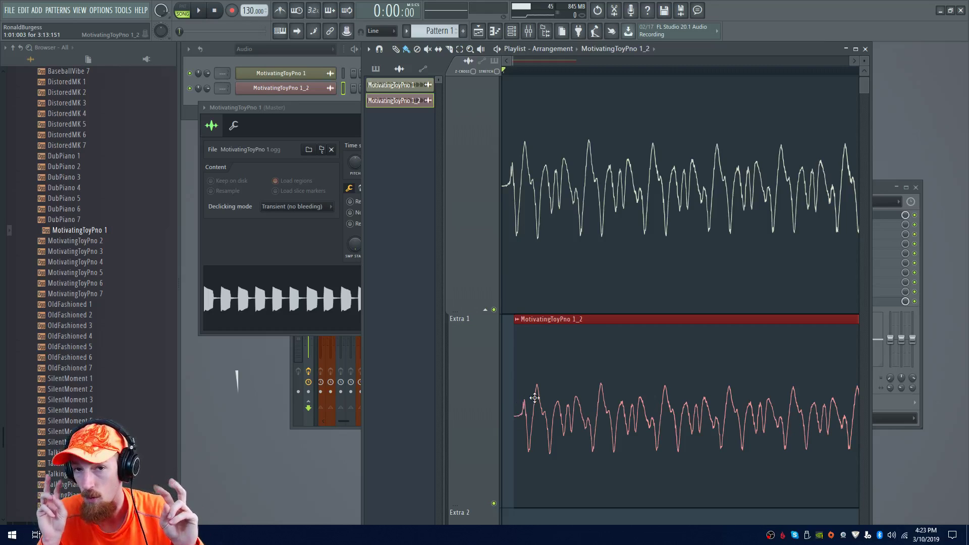
Mute and re-enable the Extra 1 track, then do the same with the Master track to compare the clips separately
scroll(614, 316, down, 3)
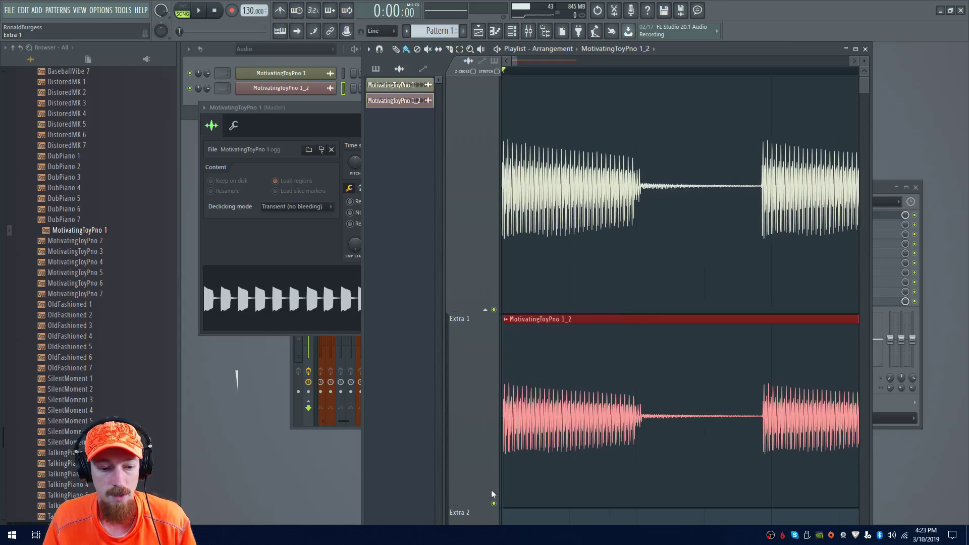
click(493, 504)
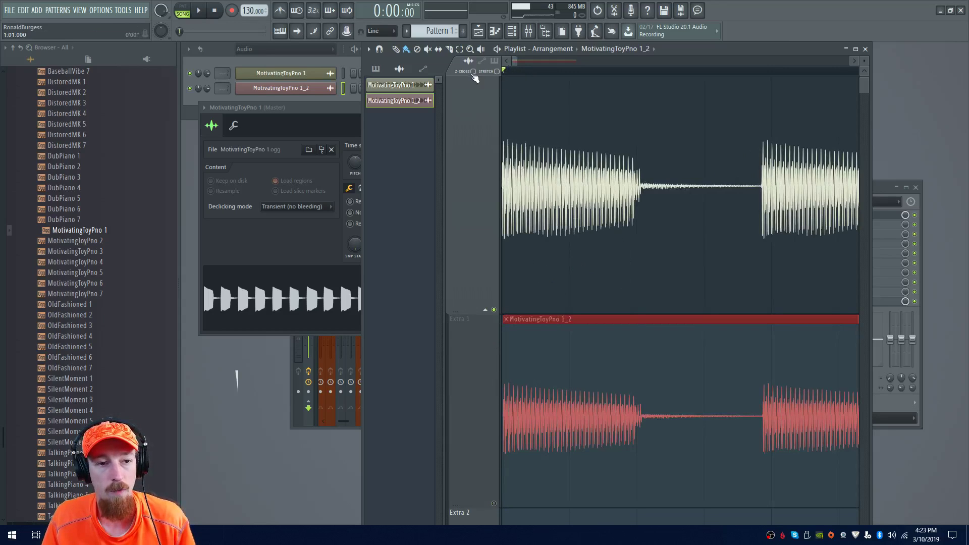
scroll(543, 173, down, 2)
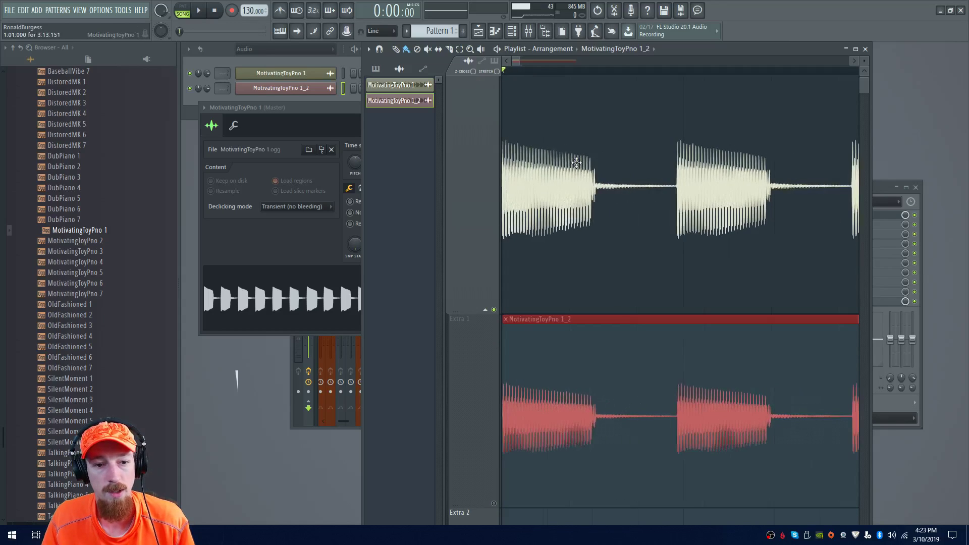
click(542, 173)
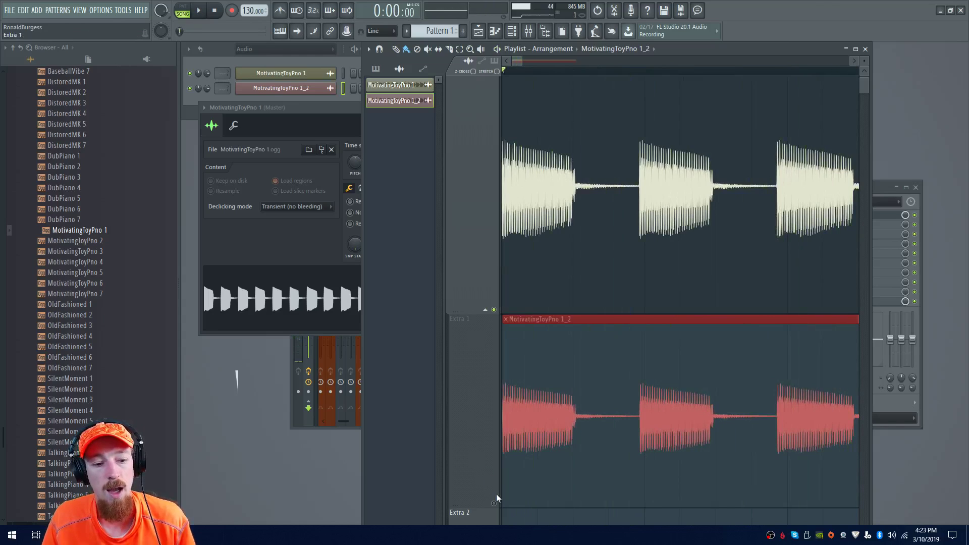
click(494, 503)
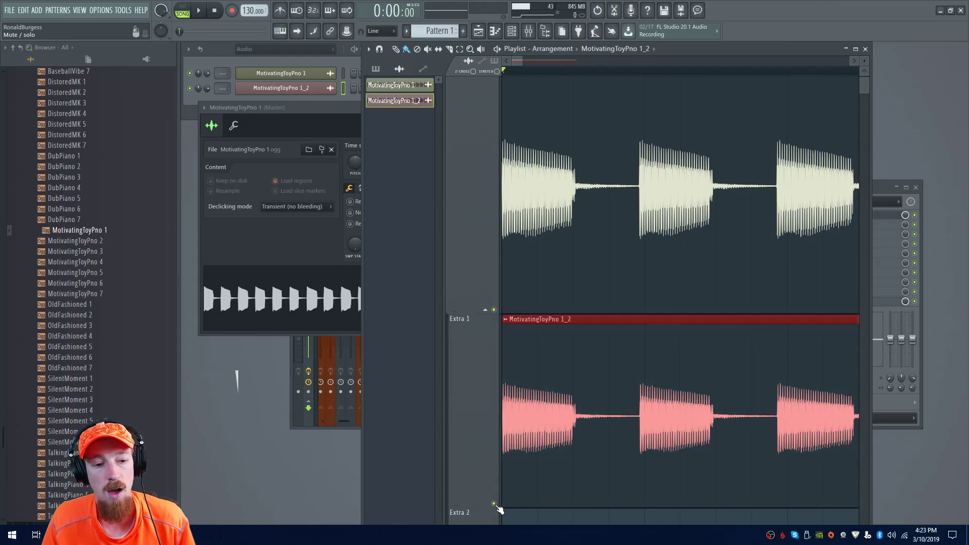
click(494, 310)
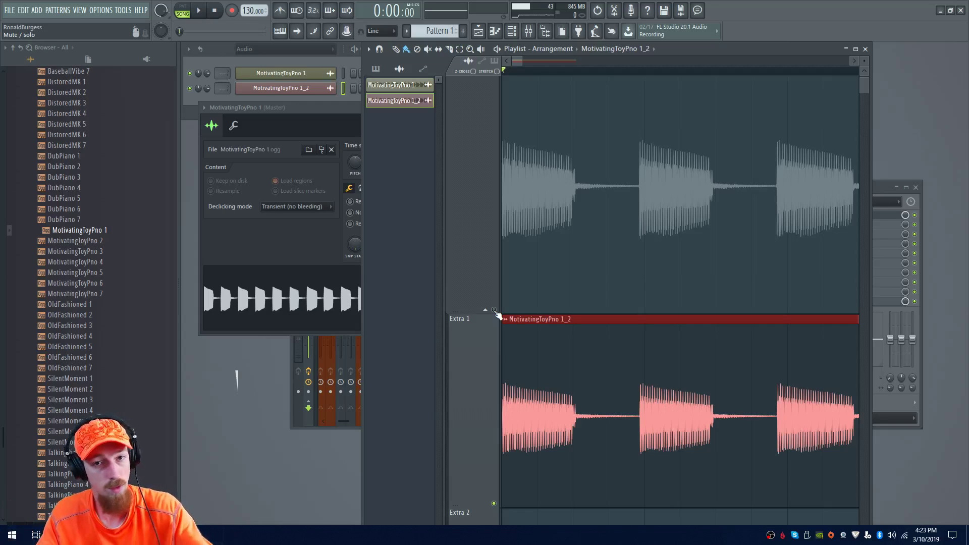
click(494, 309)
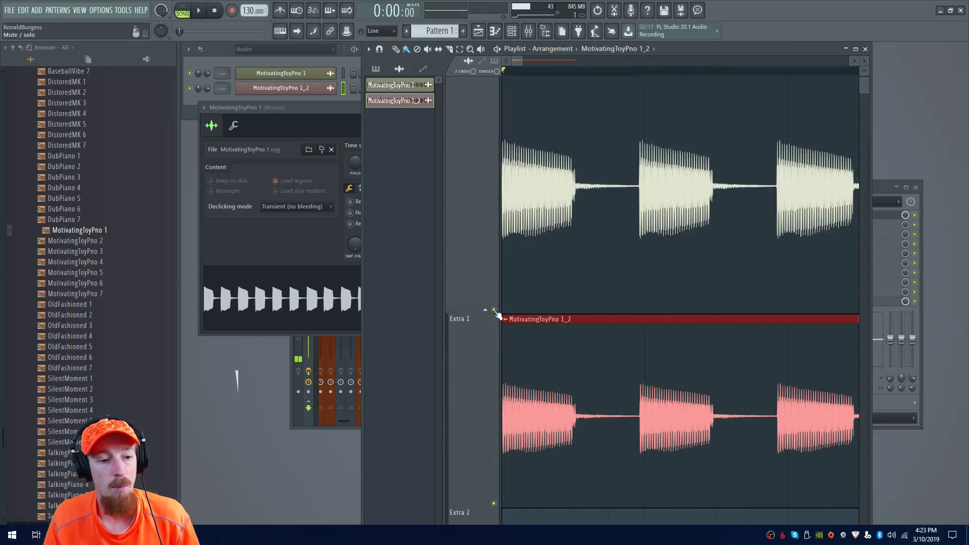
Play the two offset clips together twice from the start to hear the phasing, stopping playback each time
key(space)
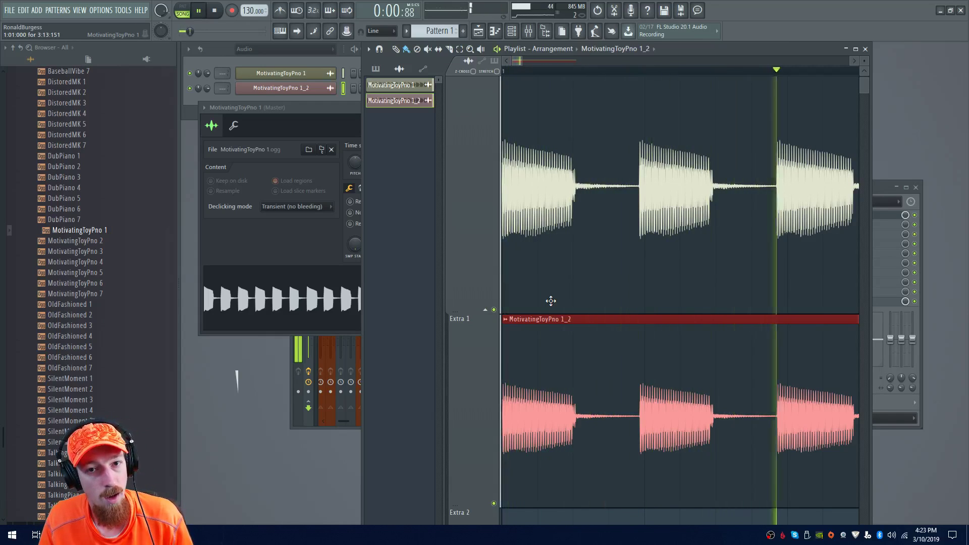
scroll(551, 301, down, 3)
key(space)
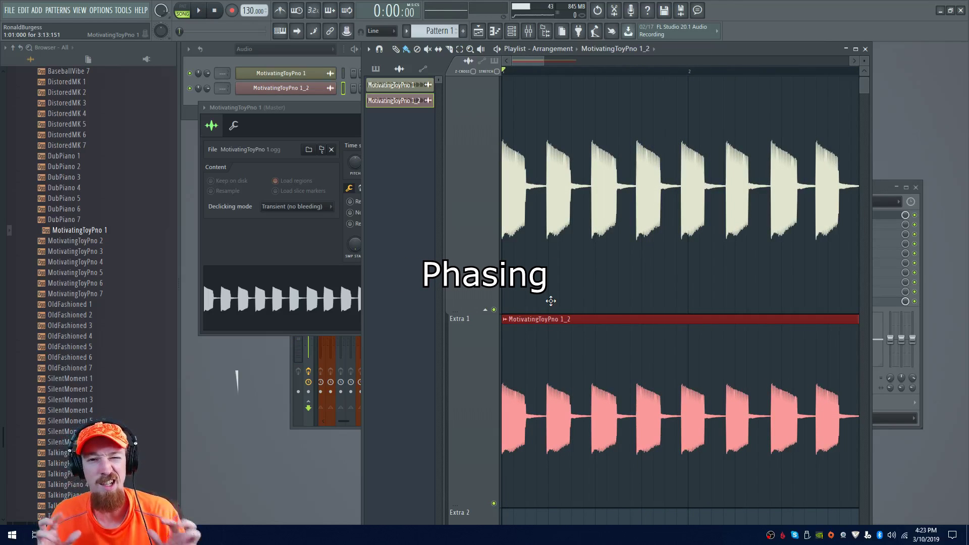
key(space)
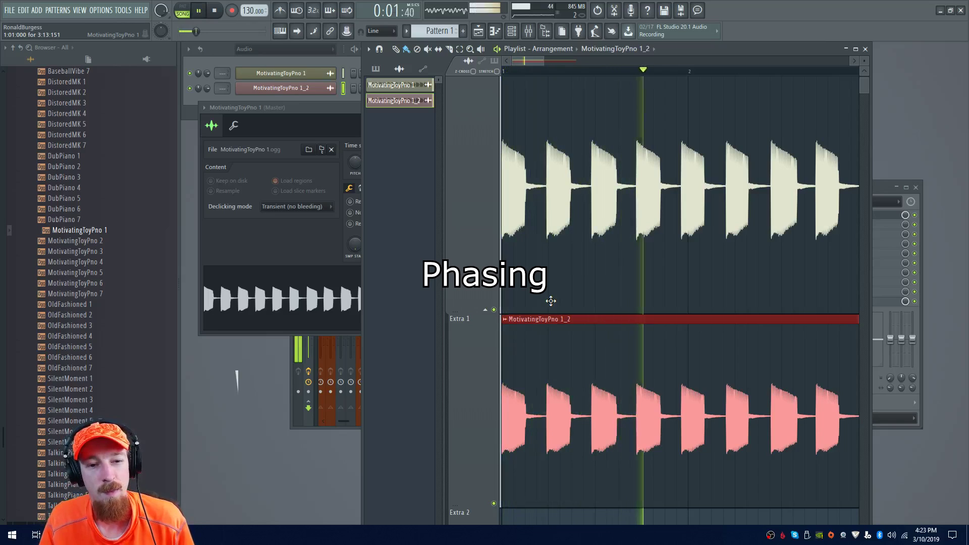
key(space)
Move the MotivatingToyPno 1 clip on the Master track to start at 1:01:003, in line with the Extra 1 clip
scroll(551, 301, up, 4)
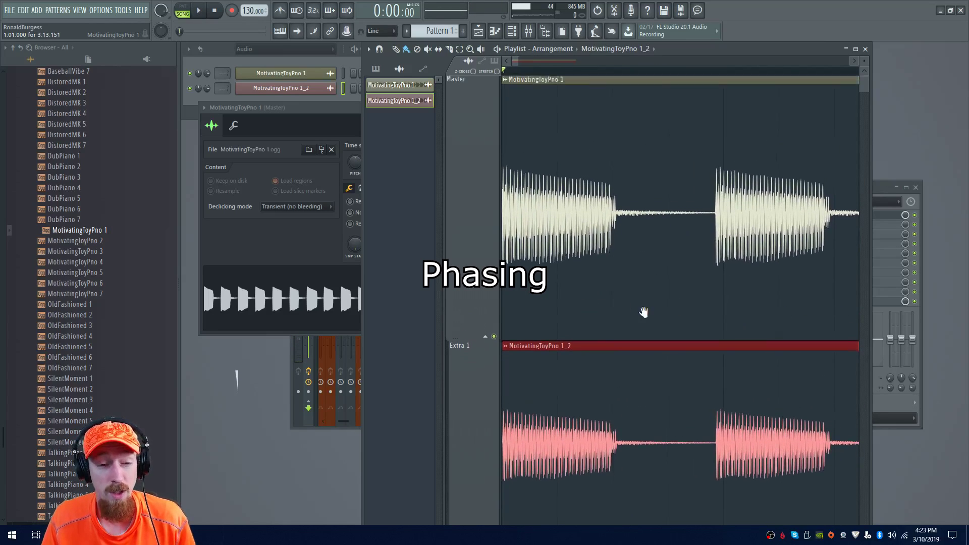
scroll(563, 305, up, 6)
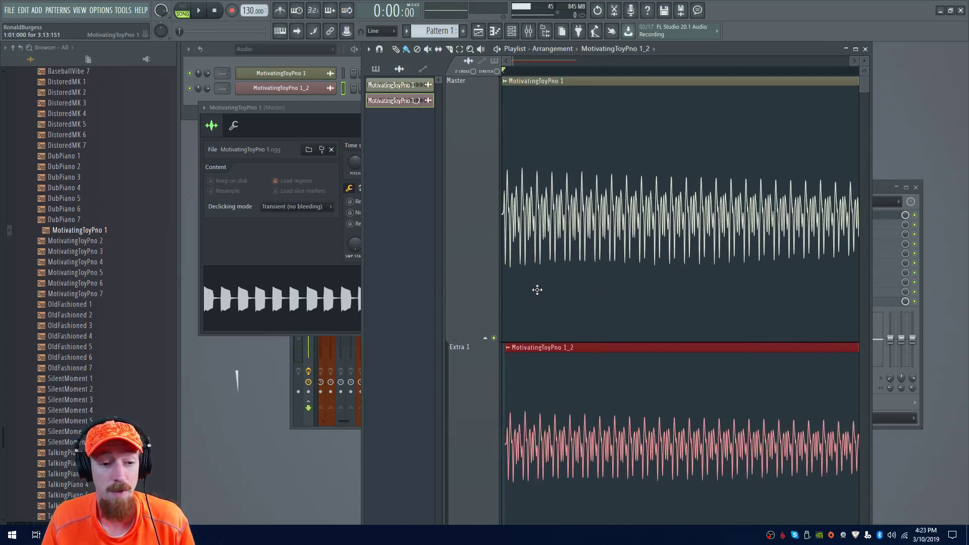
scroll(533, 295, up, 2)
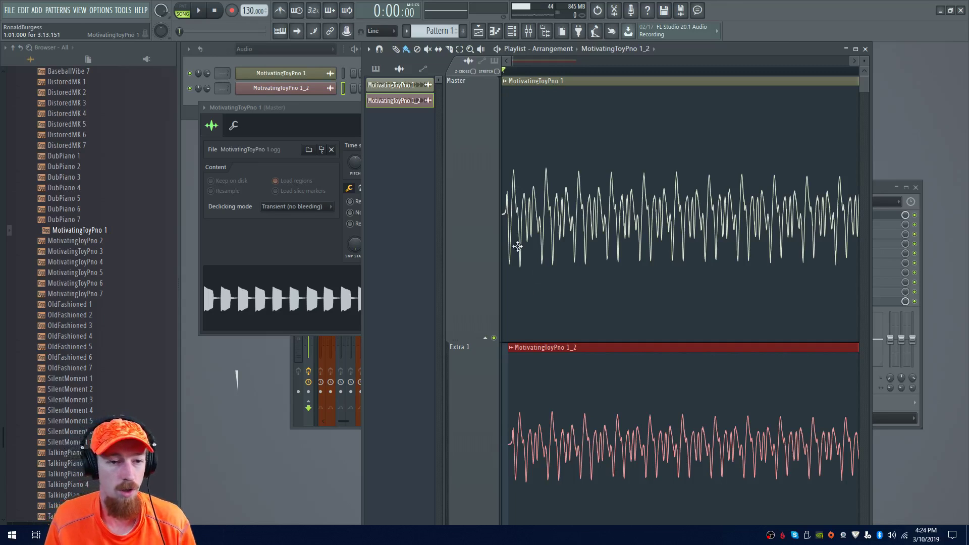
drag(525, 295, 530, 301)
scroll(525, 268, down, 3)
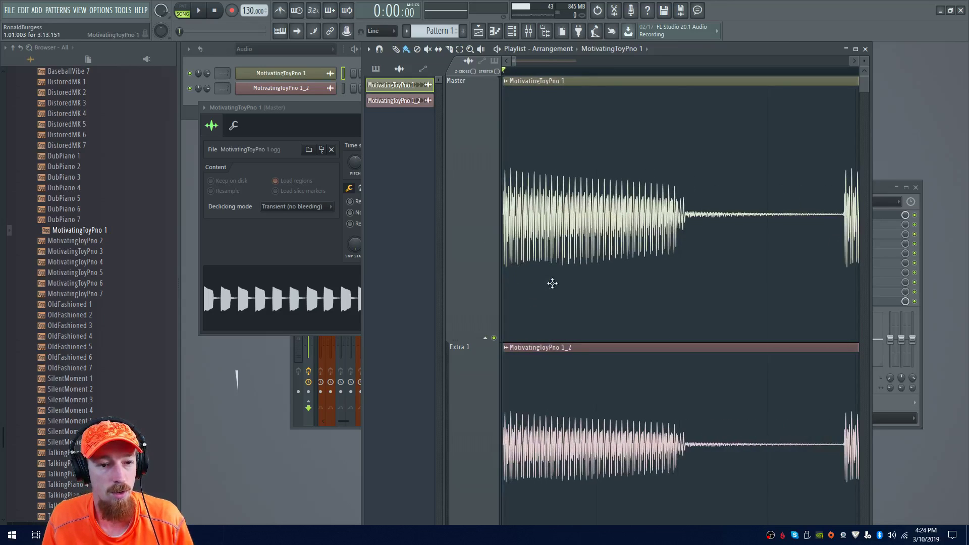
Select both clips and examine up close how their waveforms line up at the start
key(ctrl+a)
scroll(508, 313, up, 6)
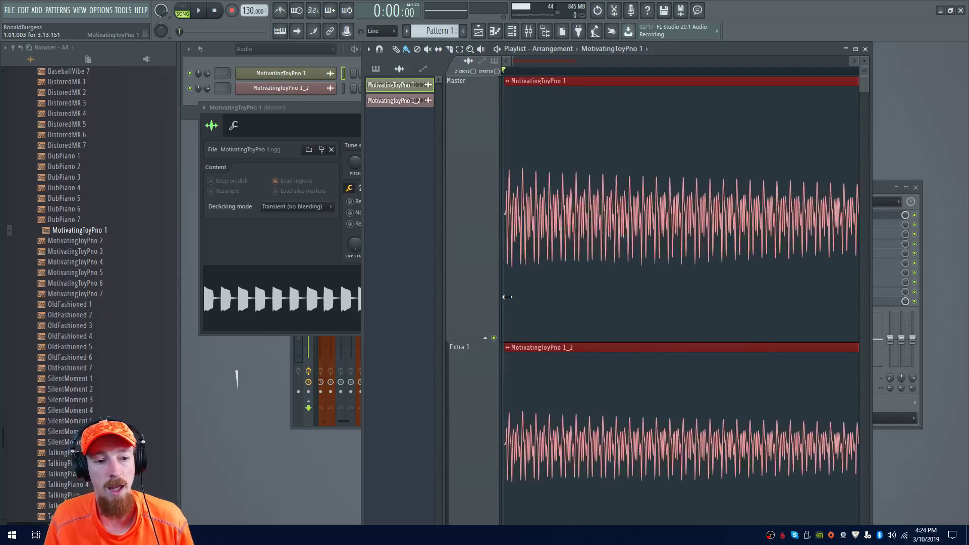
scroll(608, 306, down, 5)
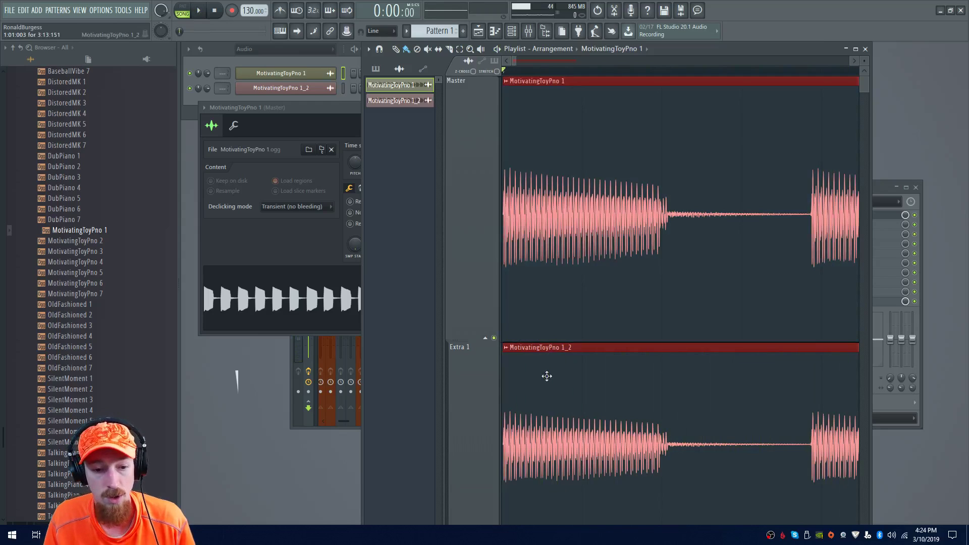
scroll(543, 310, up, 5)
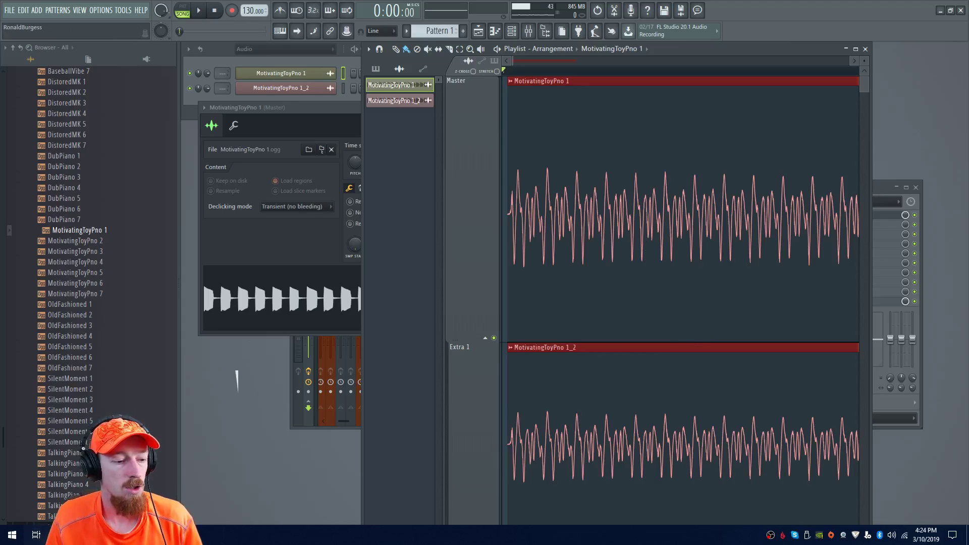
Switch to the Unit Circle Showing Sine Graph page in Desmos and set the angle a to 18
key(alt+Tab)
click(174, 9)
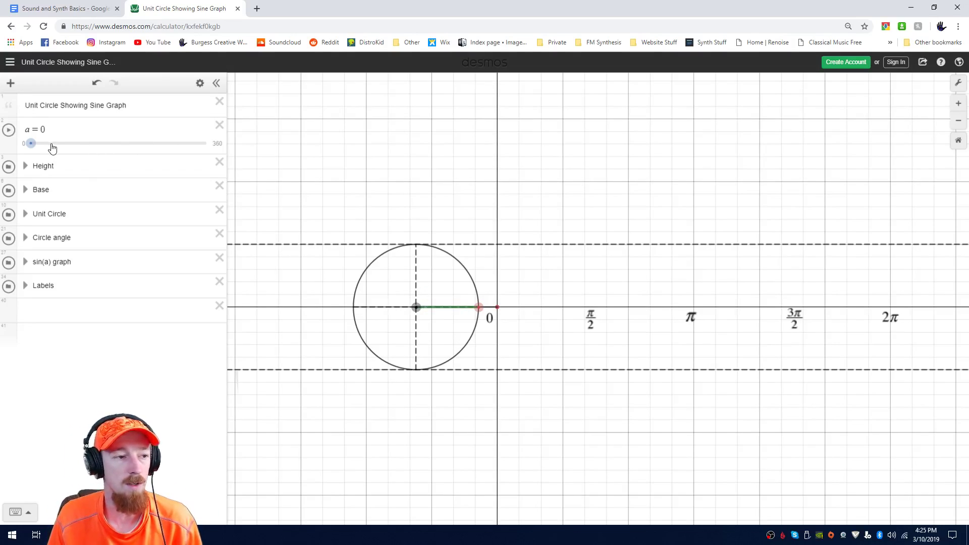
drag(31, 145, 42, 147)
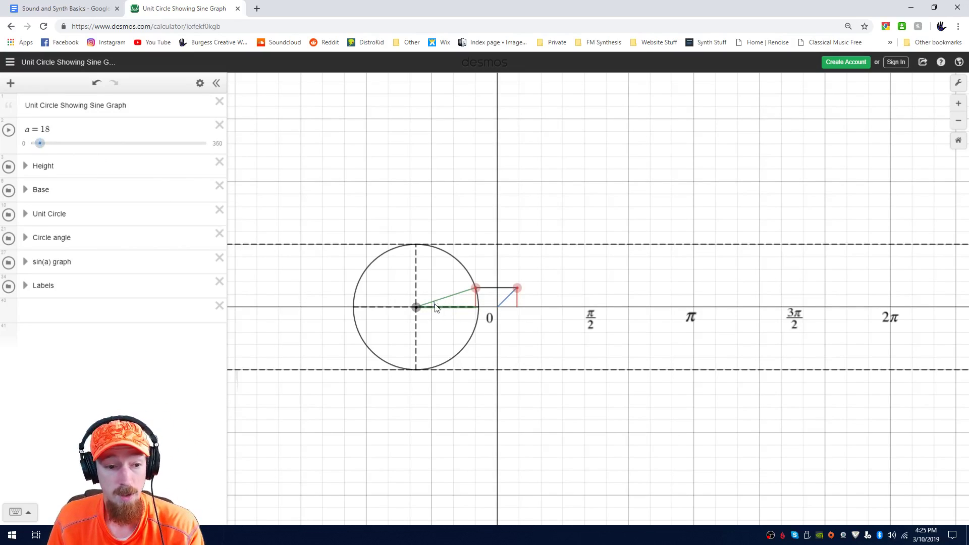
Raise the angle a to 128 to trace the sine curve past its peak, then lower it to 79
click(41, 146)
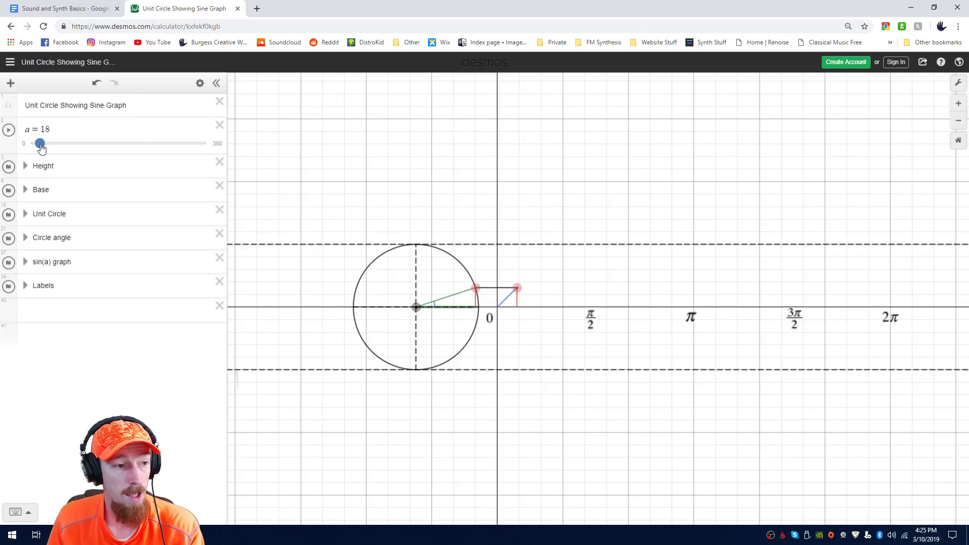
drag(41, 147, 93, 175)
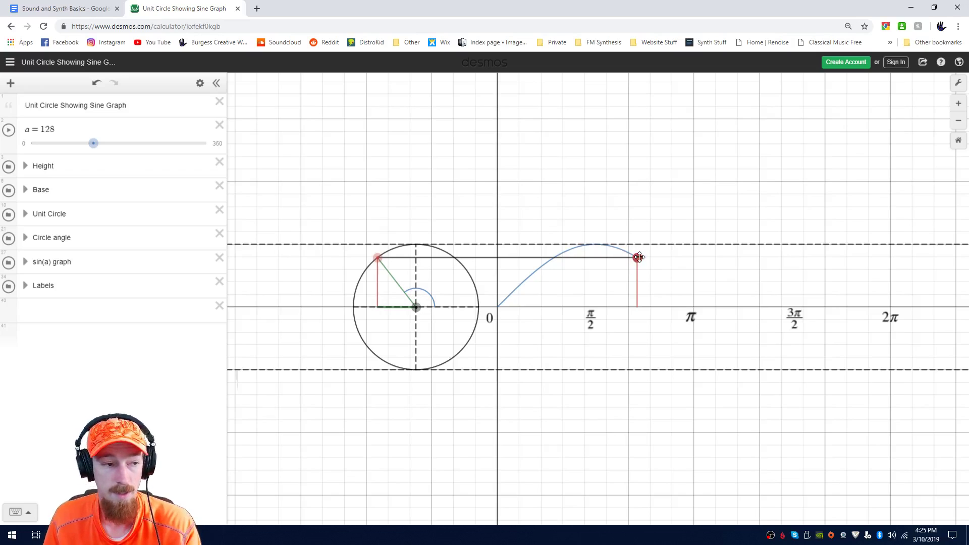
mouse_move(95, 146)
mouse_down()
mouse_move(57, 160)
mouse_move(73, 159)
mouse_up()
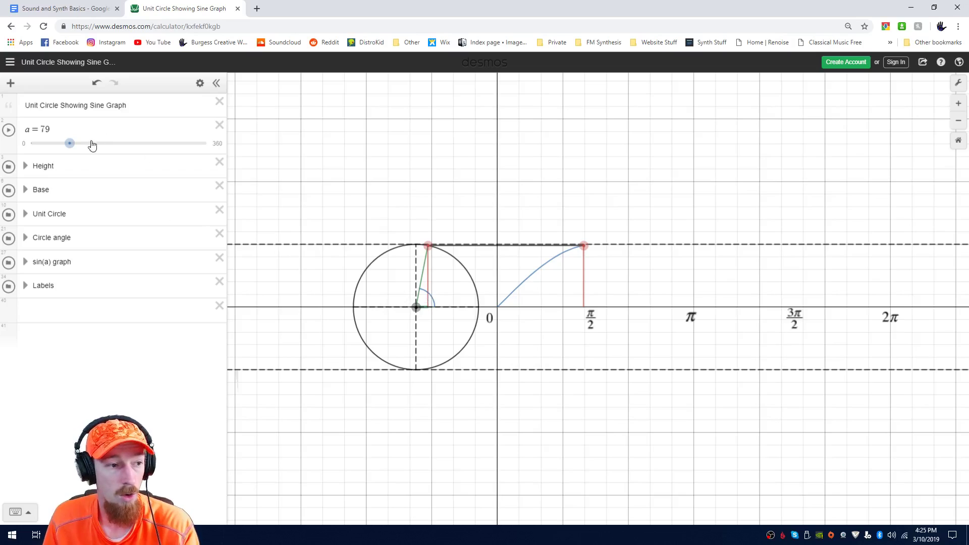
Reset the angle a to 0, then raise it to 73 and on to 210 to trace the sine curve past π
drag(69, 146, 29, 153)
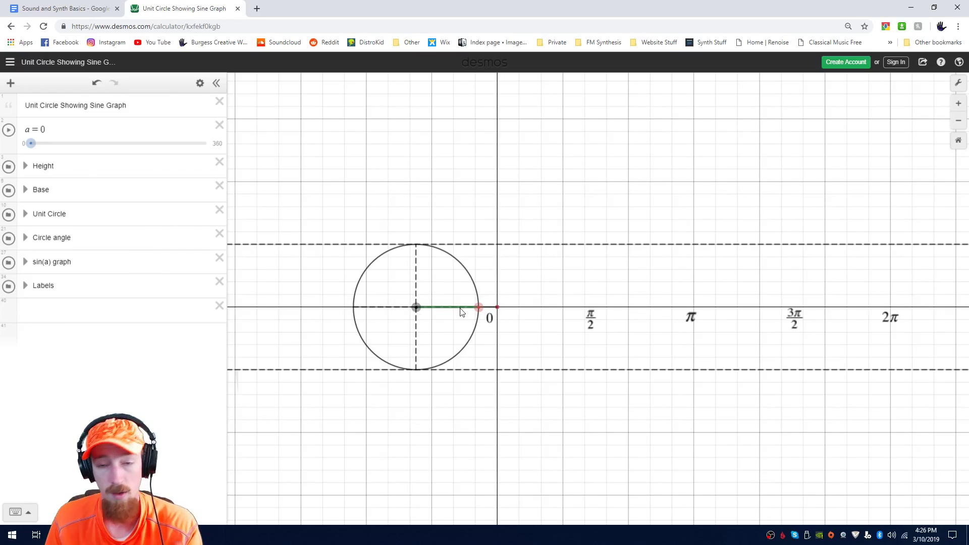
drag(31, 143, 67, 153)
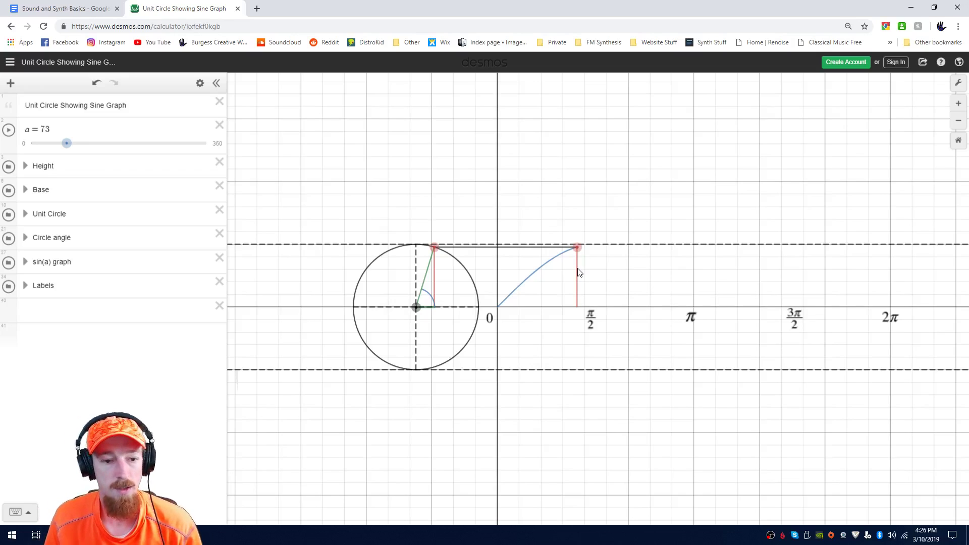
drag(68, 145, 135, 150)
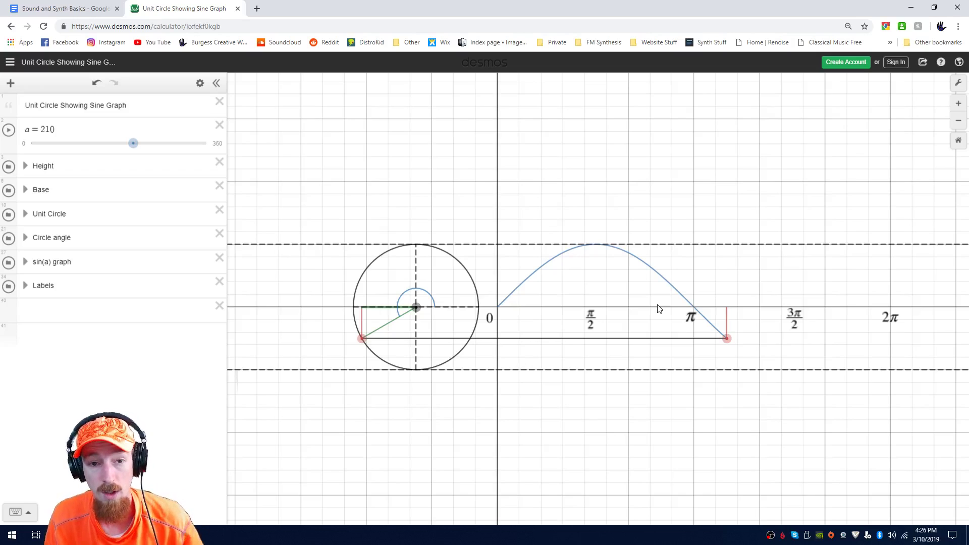
Lower the angle a to 66, then to 57 and 10, to relate the radius angle to points on the rising curve
mouse_move(134, 145)
mouse_down()
mouse_move(38, 145)
mouse_move(63, 145)
mouse_up()
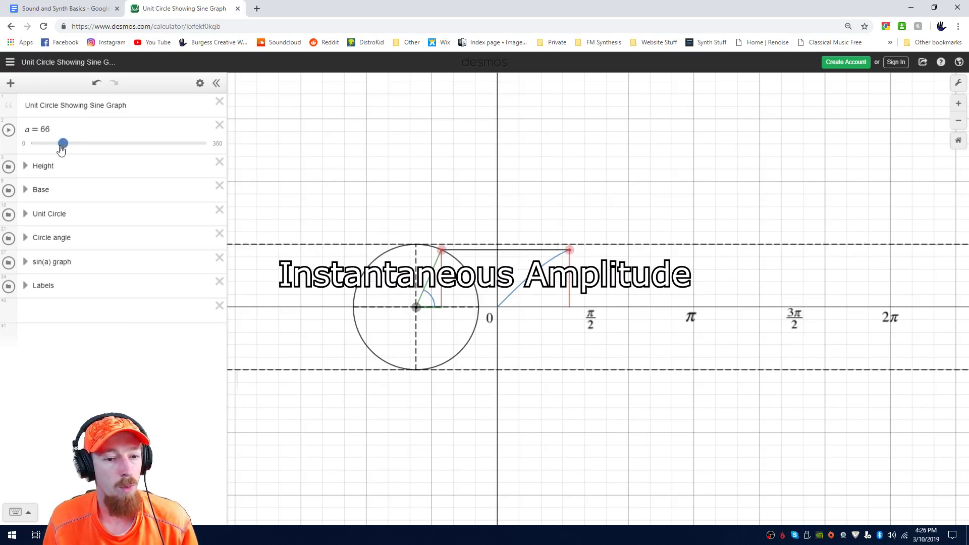
drag(63, 144, 59, 143)
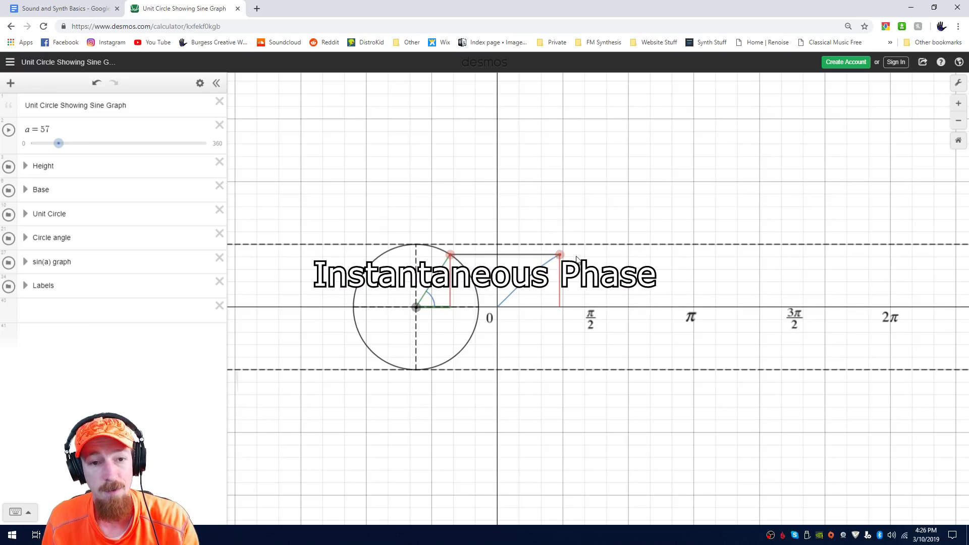
drag(58, 144, 37, 150)
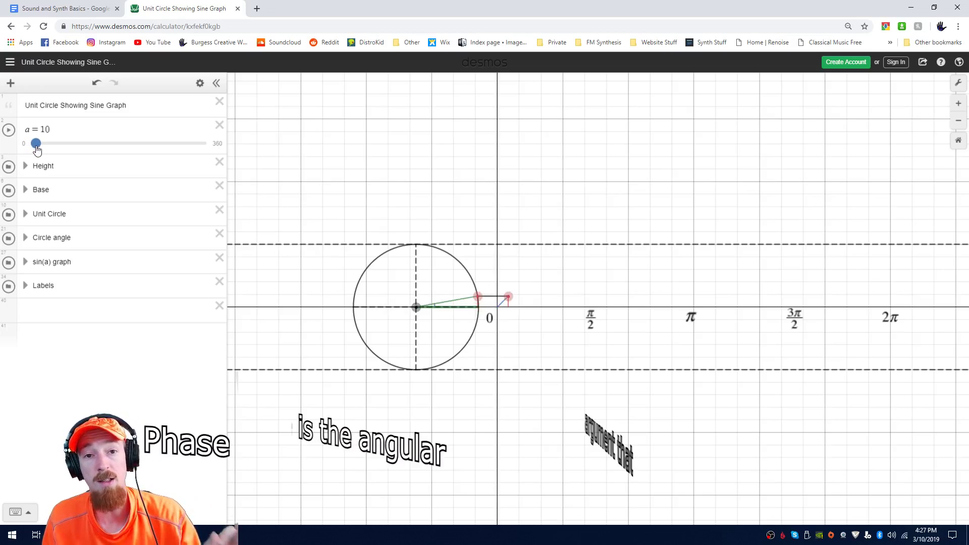
Raise the angle a to 307 for most of a full cycle, lower it to 77, and return it to 0
drag(37, 150, 183, 160)
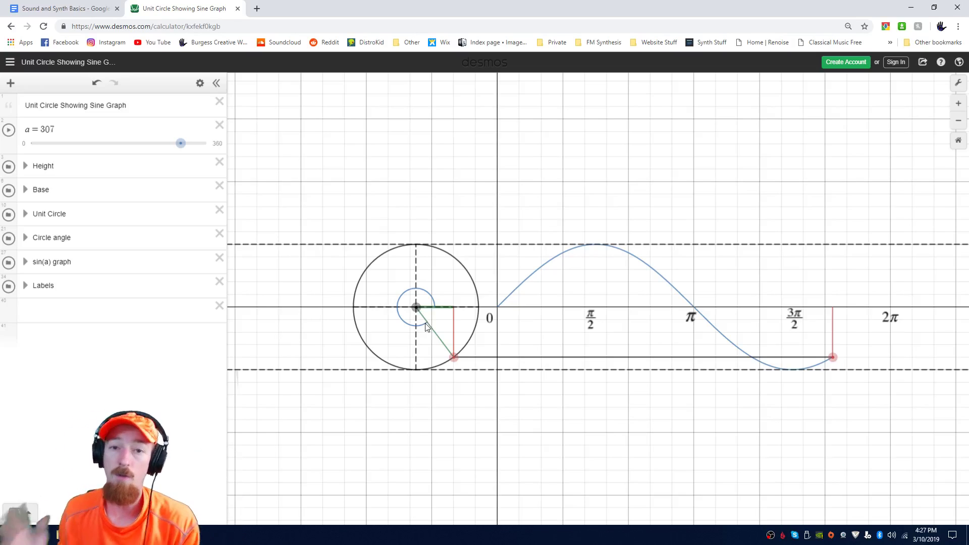
drag(180, 143, 68, 164)
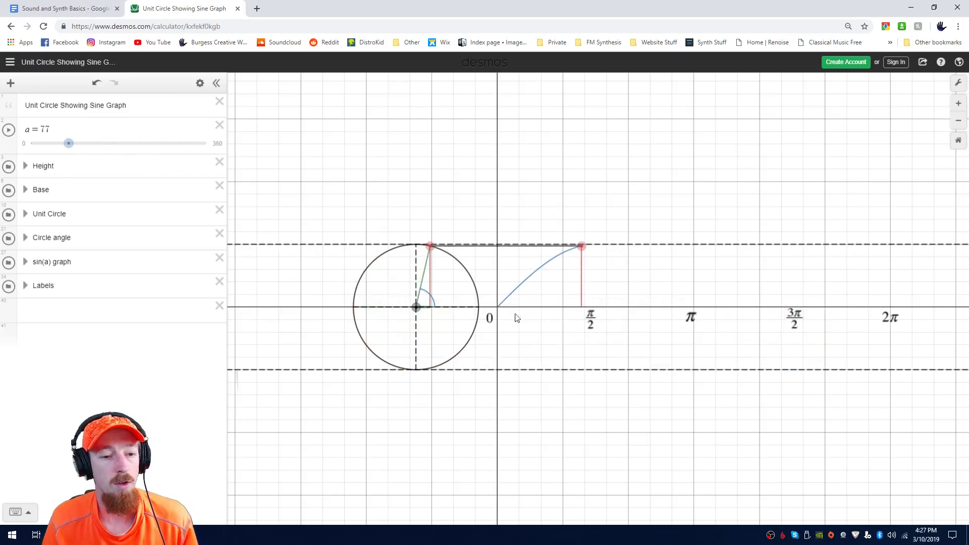
drag(67, 155, 9, 157)
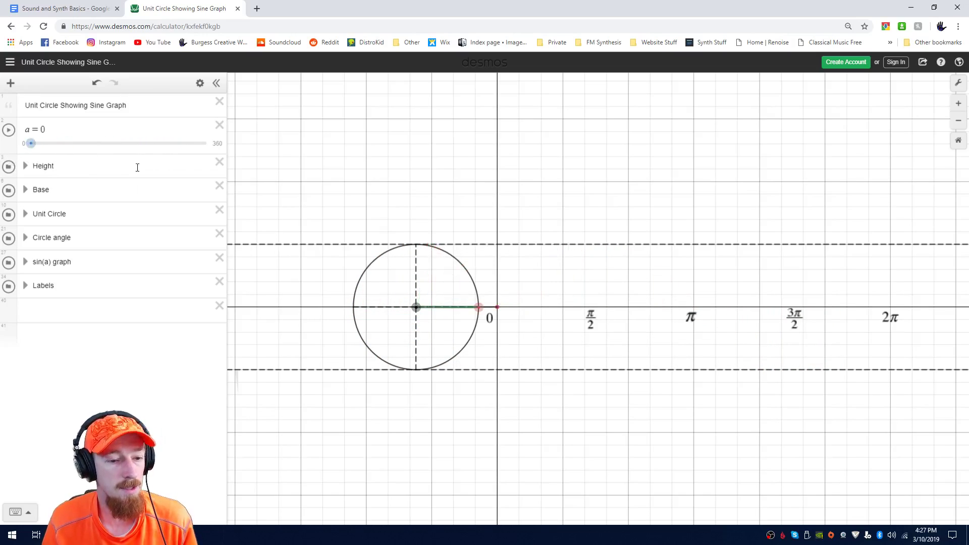
Switch to FL Studio, show all channels in the Channel rack, and open the Default Sytrus channel
click(137, 535)
click(86, 490)
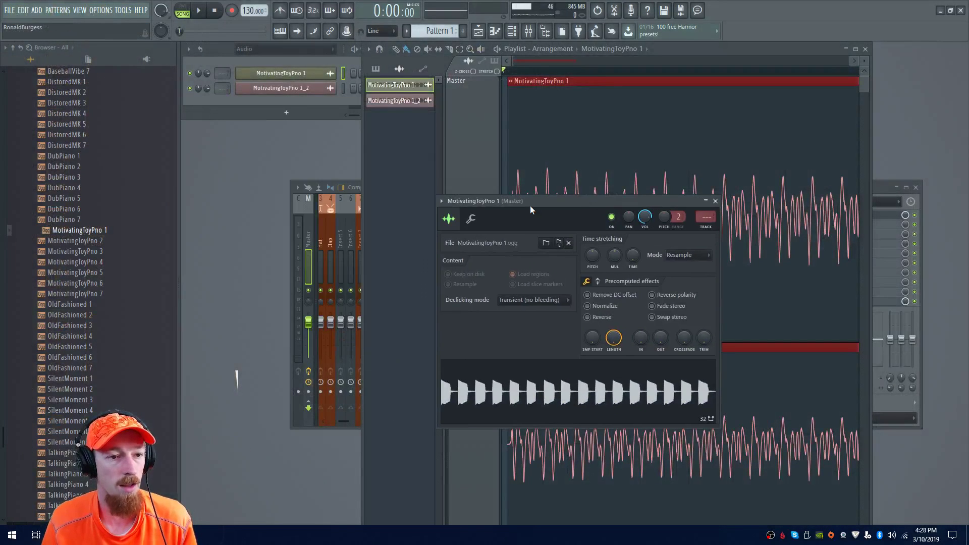
click(290, 50)
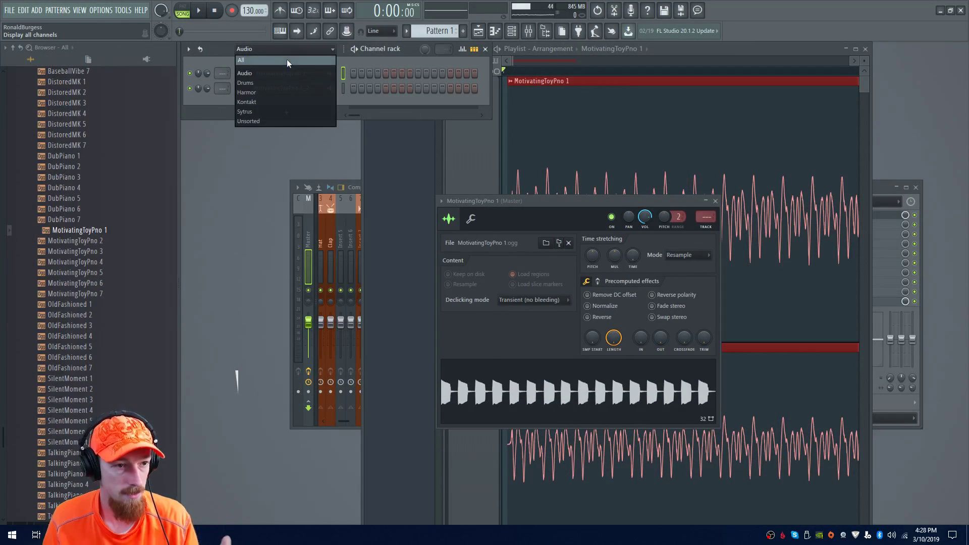
click(286, 59)
click(310, 162)
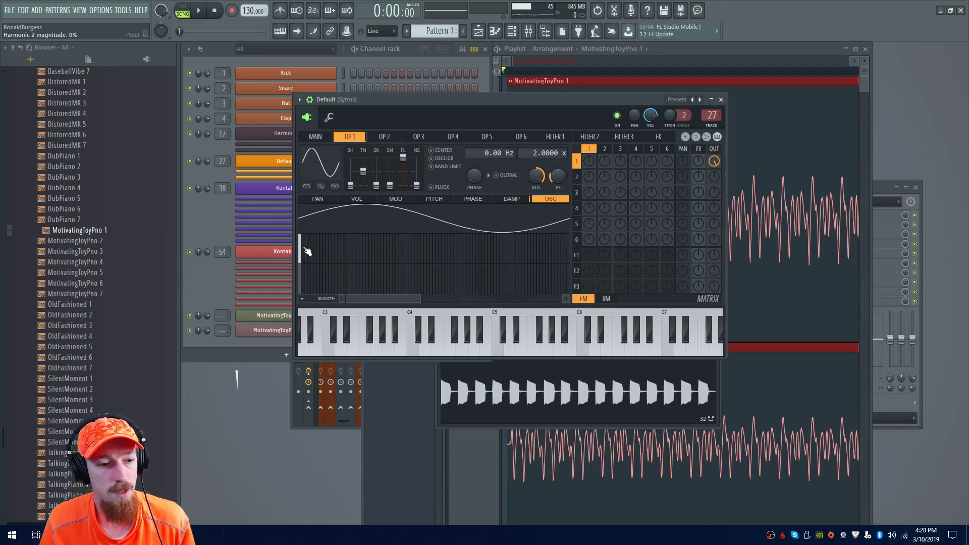
Give operator 1's second harmonic a magnitude of 10%, mute the first harmonic to isolate it, and restore the first harmonic
click(307, 266)
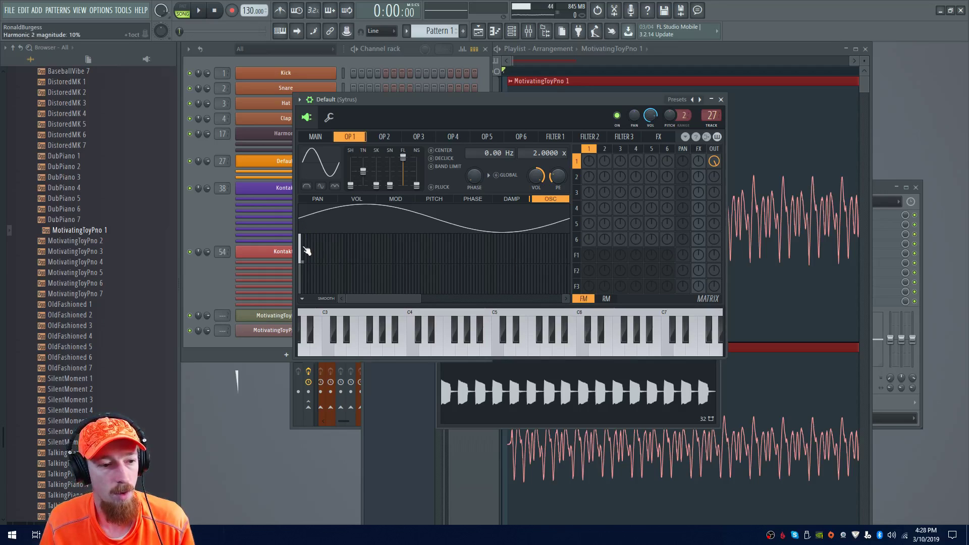
click(302, 253)
drag(303, 250, 303, 270)
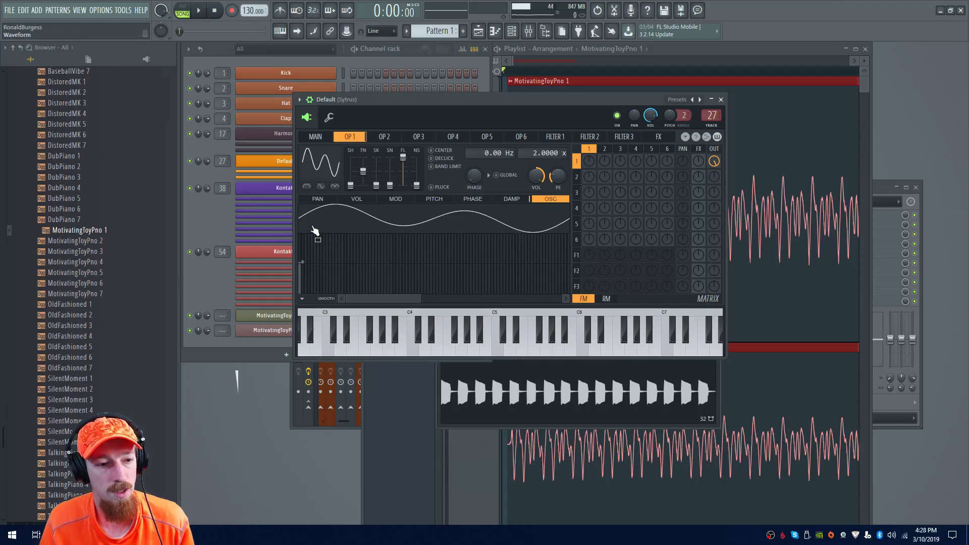
drag(300, 261, 300, 234)
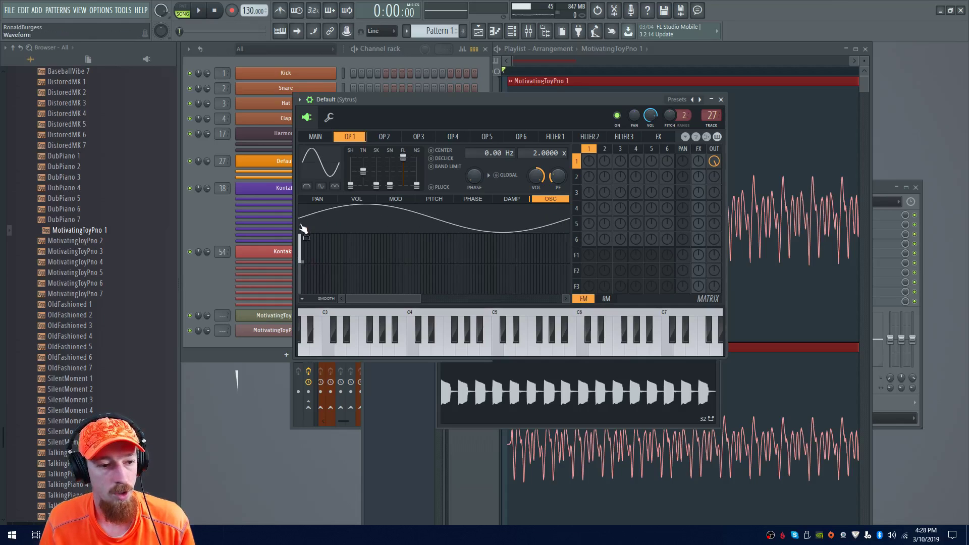
Remove the second harmonic, shift the first harmonic's phase in operator 1 to slide the sine wave, and reset the phase
click(305, 294)
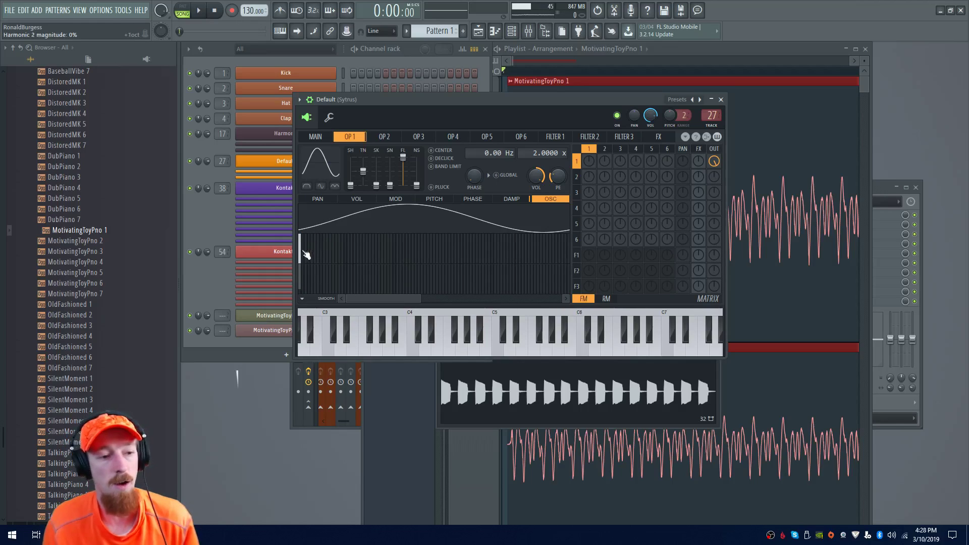
click(304, 286)
drag(304, 285, 303, 268)
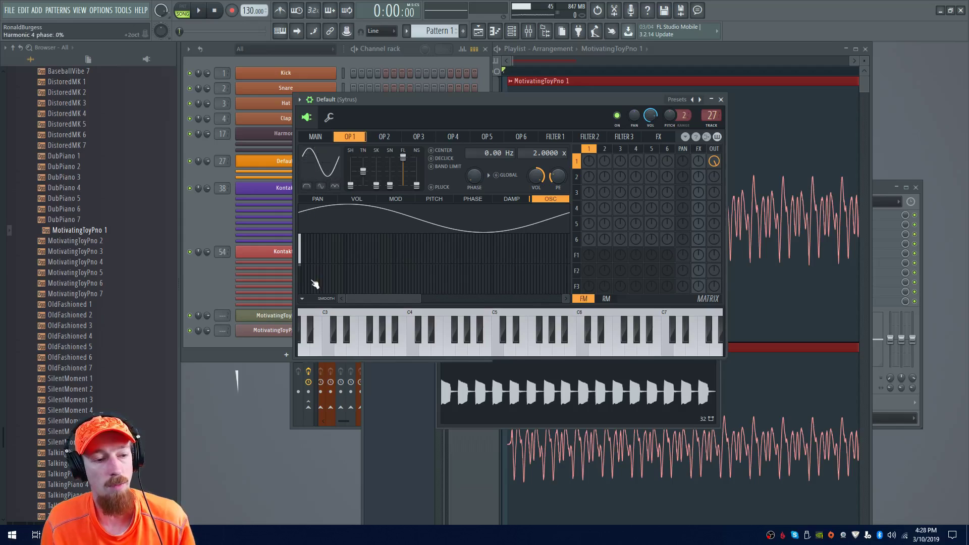
drag(303, 268, 304, 298)
right_click(304, 298)
click(303, 299)
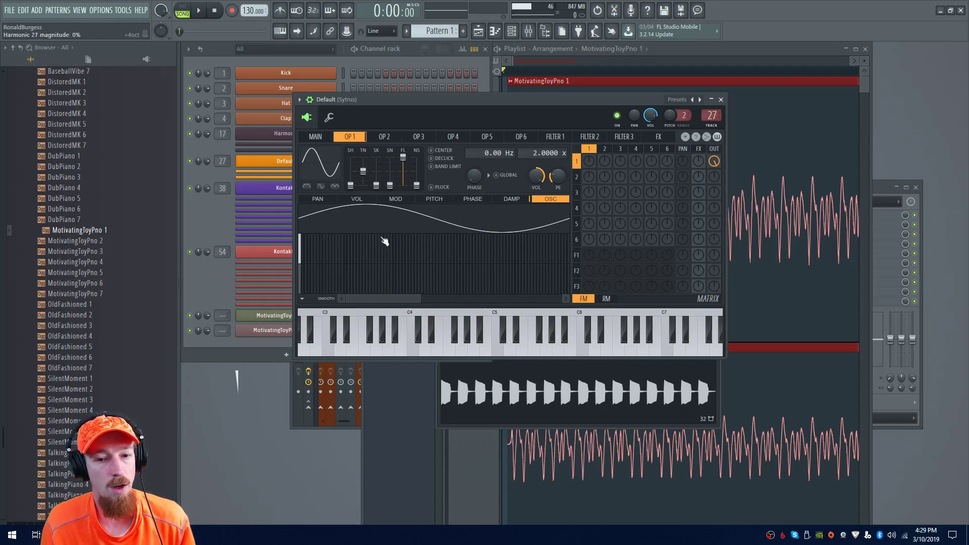
Return to the Playlist and open the MotivatingToyPno 1 clip's sample in Edison
click(677, 57)
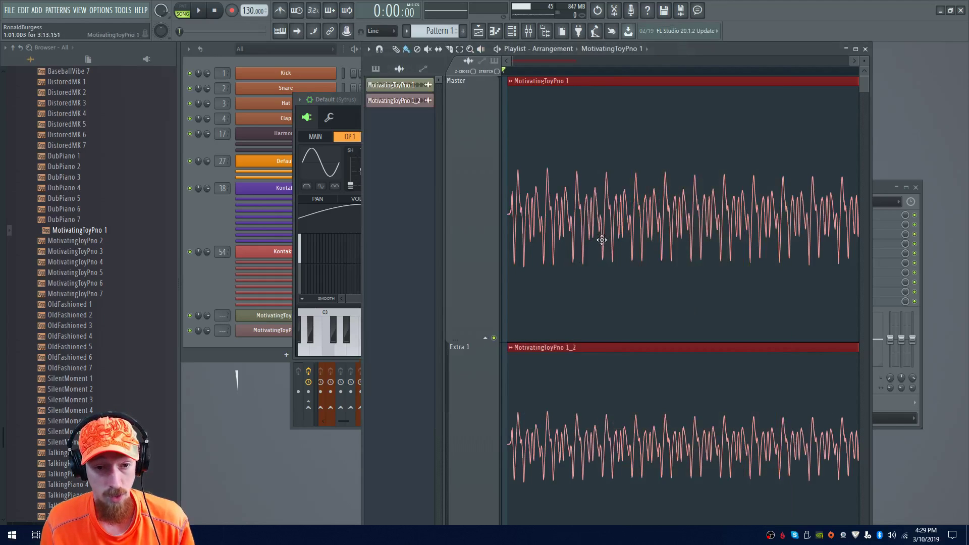
scroll(601, 237, up, 2)
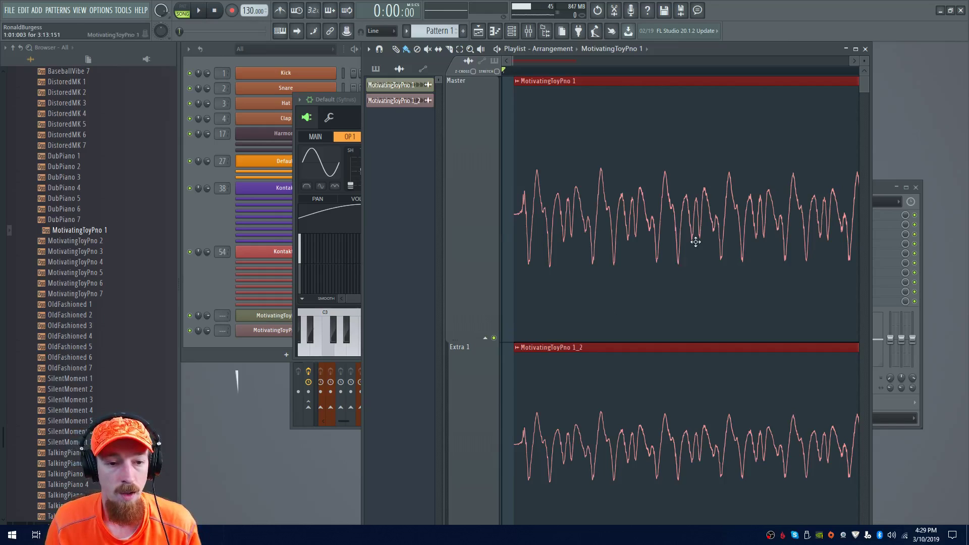
double_click(559, 272)
click(470, 219)
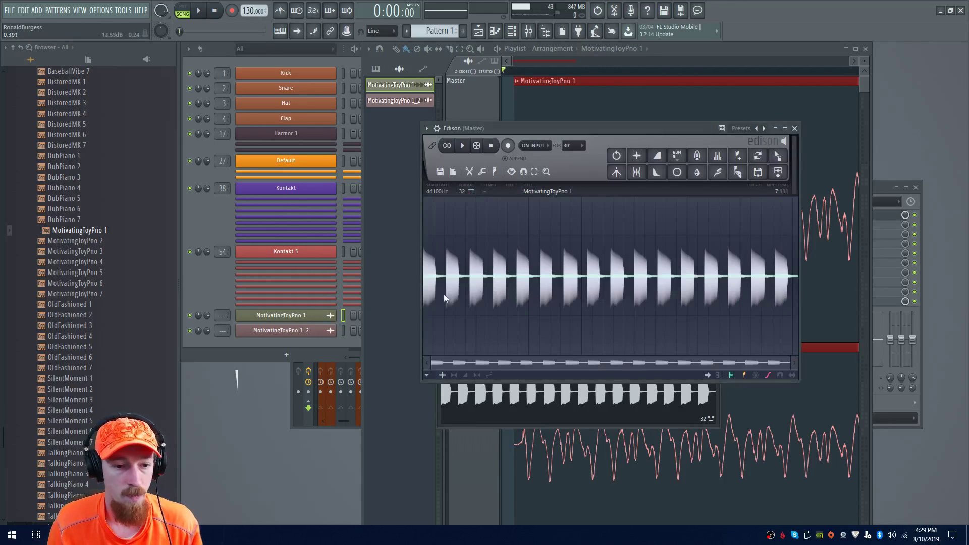
Examine the start of the sample's second note in Edison, from its individual cycles back out to the repeating pattern
scroll(459, 284, up, 5)
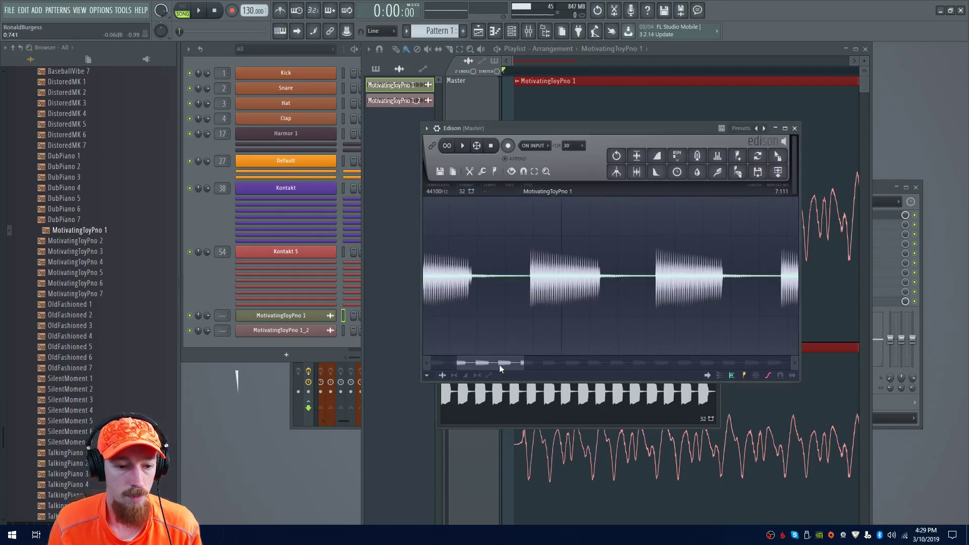
scroll(550, 298, up, 8)
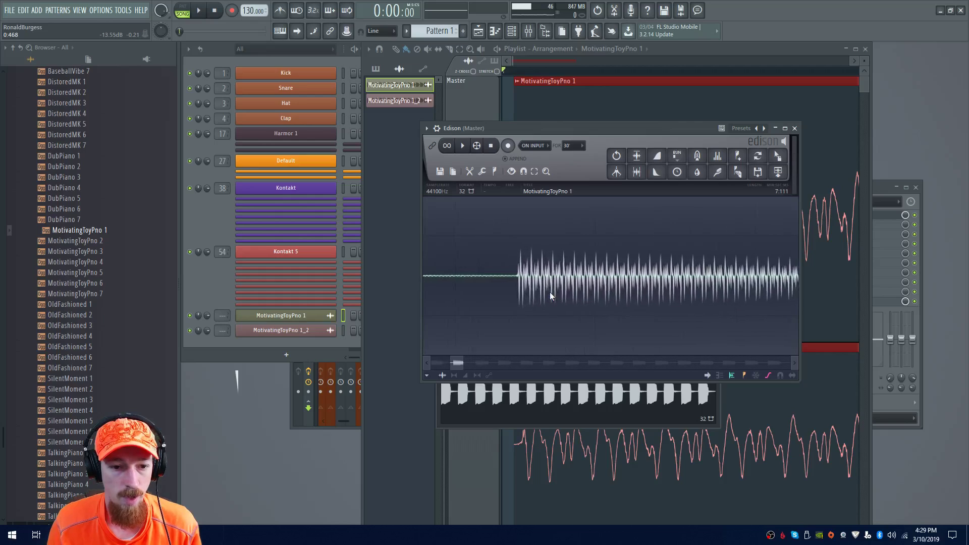
scroll(524, 291, up, 6)
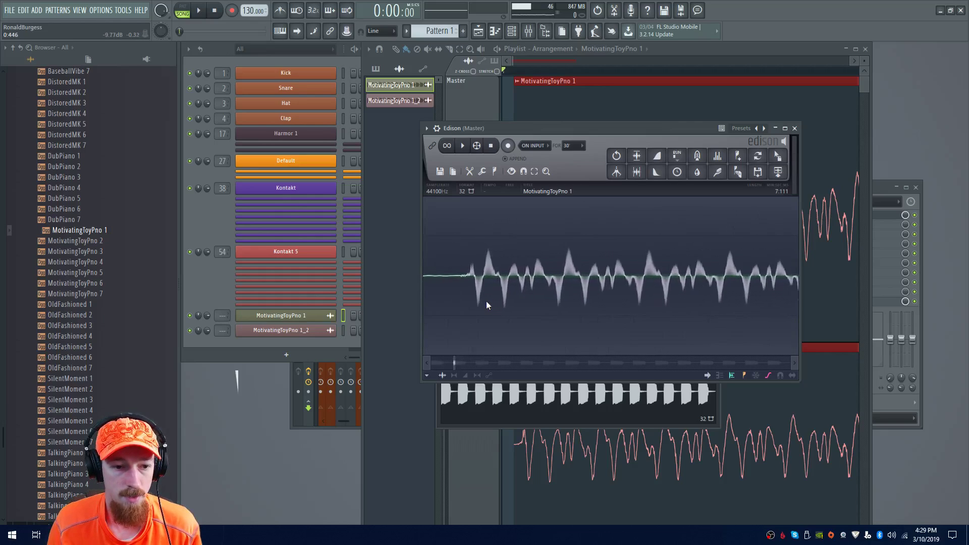
scroll(485, 301, up, 4)
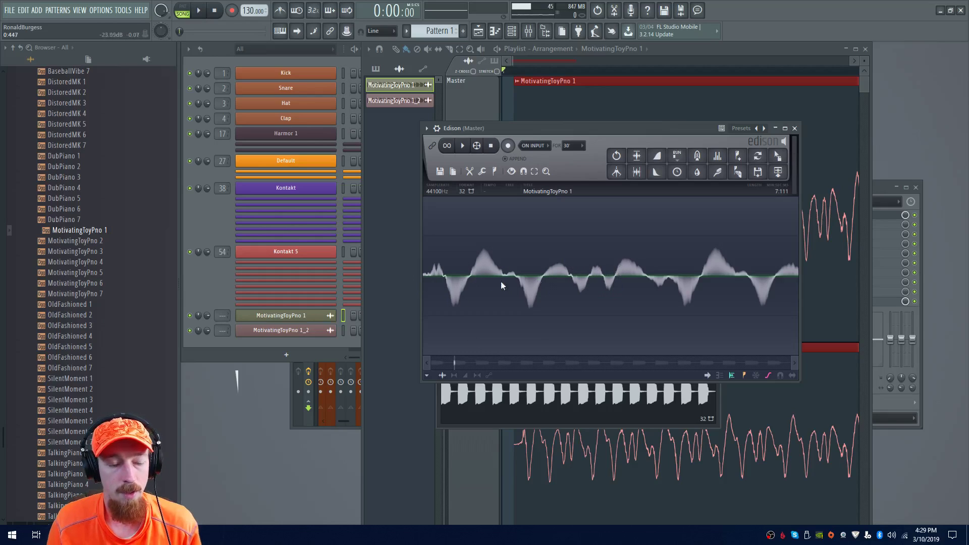
scroll(471, 273, up, 5)
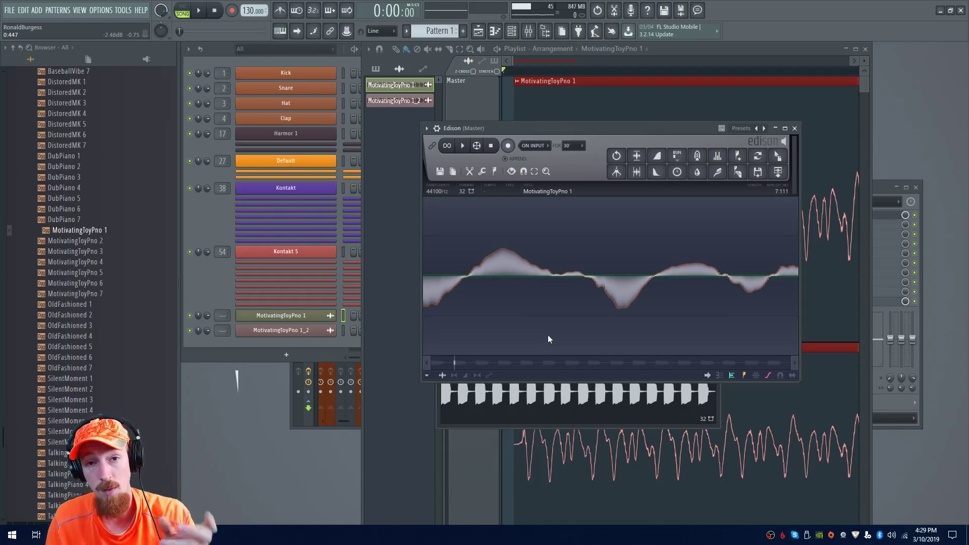
scroll(545, 315, down, 6)
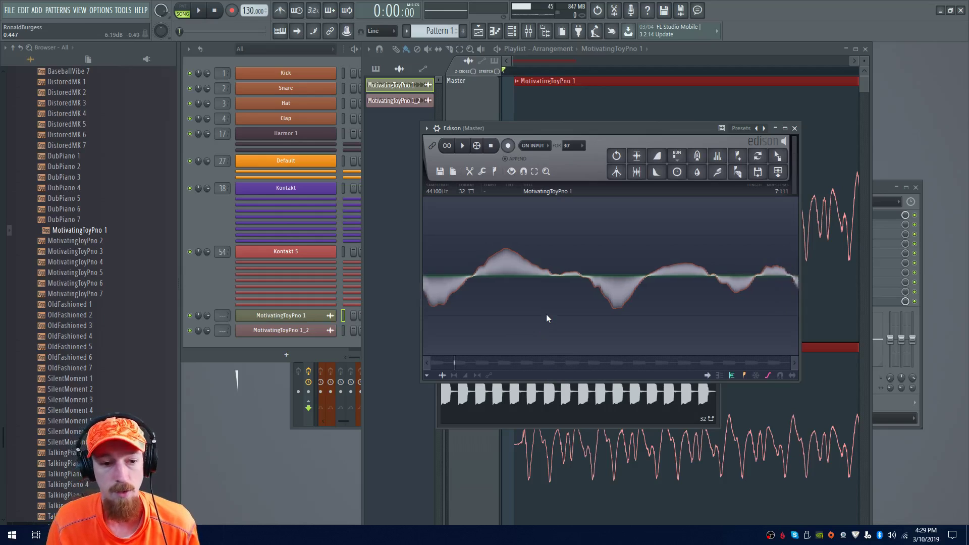
scroll(545, 313, up, 1)
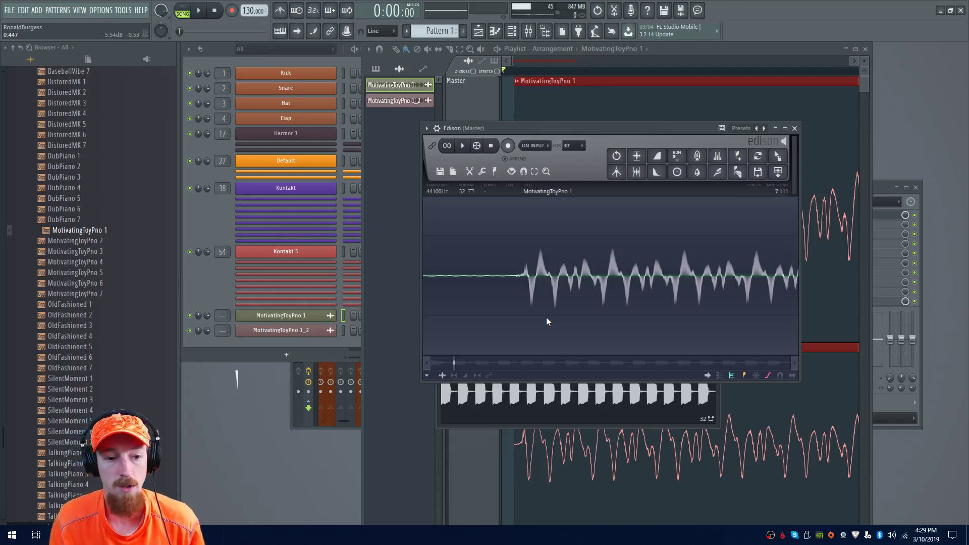
Move Edison aside, return to the Playlist, and shift the MotivatingToyPno 1_2 clip on Extra 1 to start at 1:01:004
drag(634, 129, 477, 126)
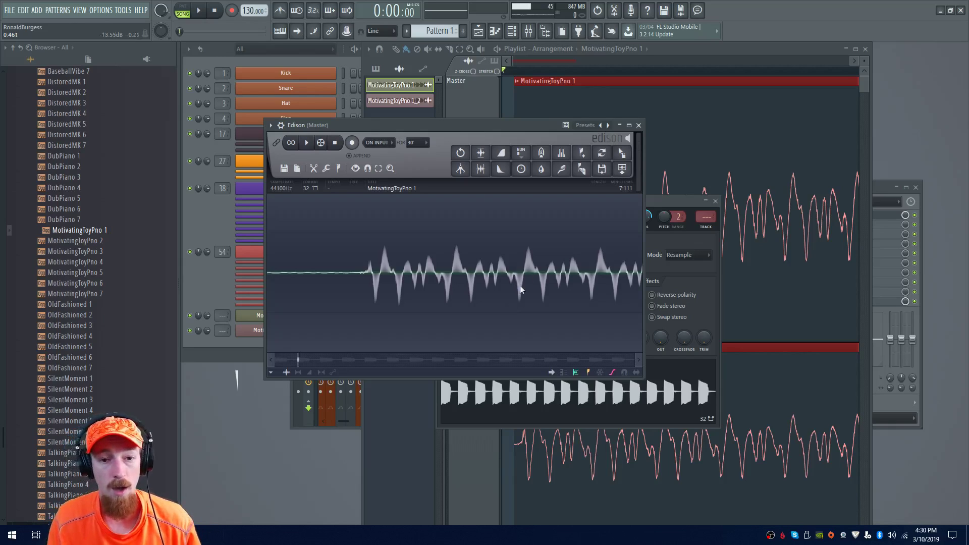
click(729, 162)
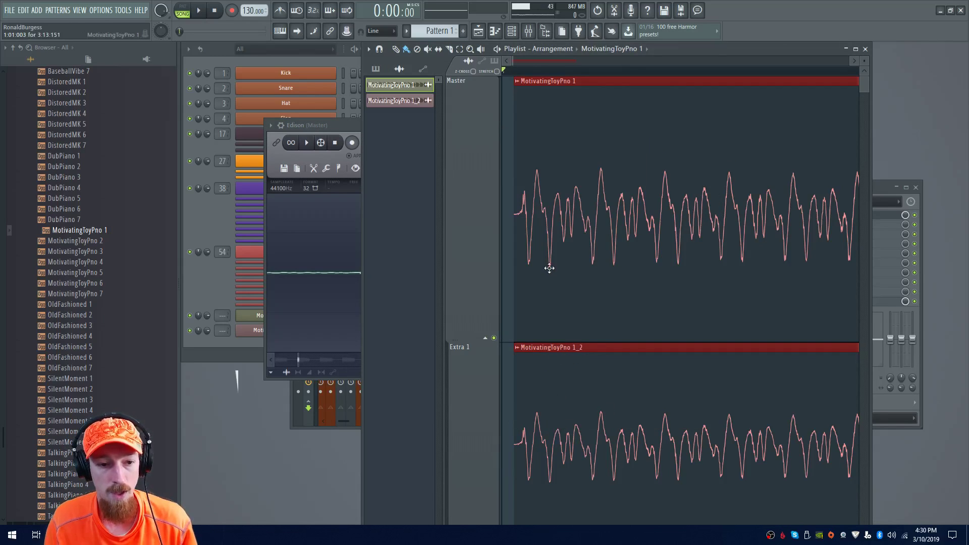
drag(552, 381, 597, 395)
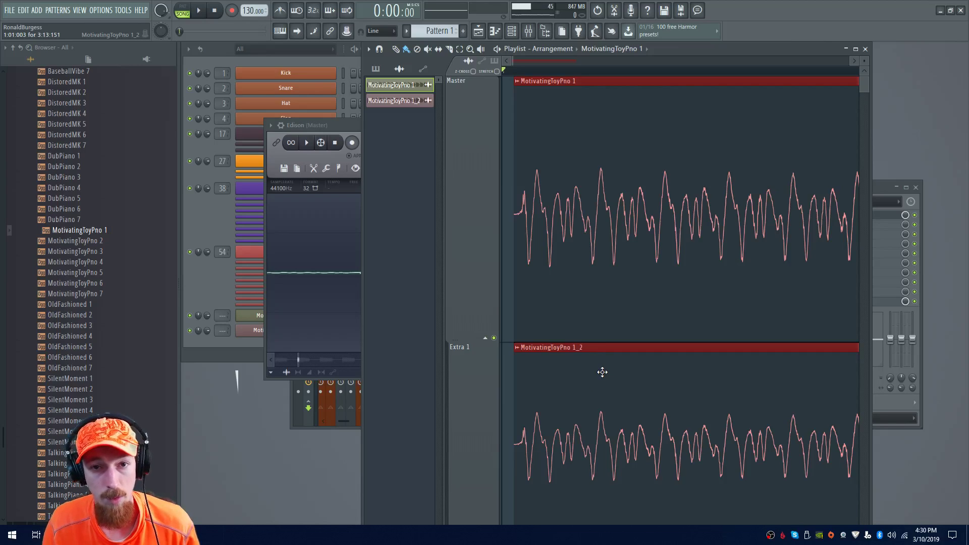
drag(525, 392, 532, 395)
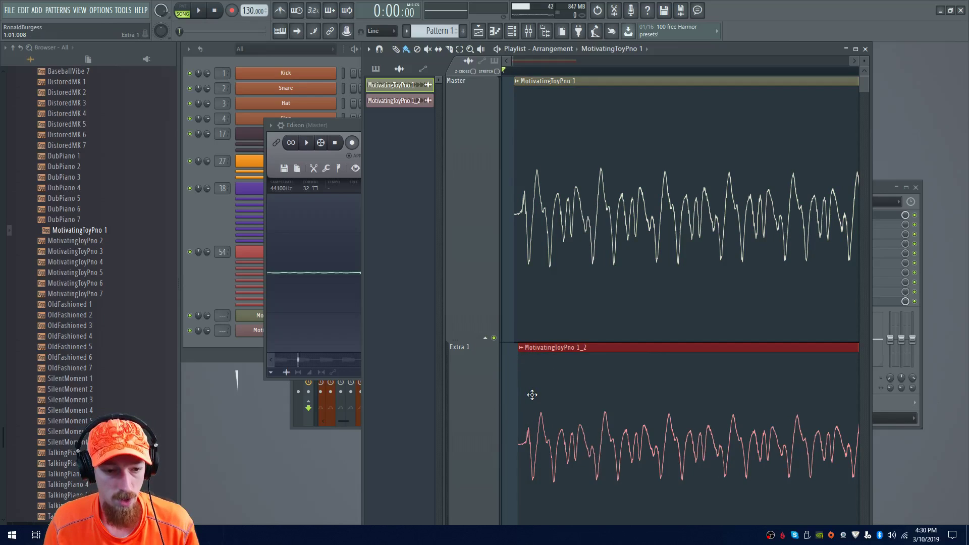
Select both clips to compare their offset waveforms, then select only the MotivatingToyPno 1_2 clip on Extra 1
drag(524, 158, 591, 392)
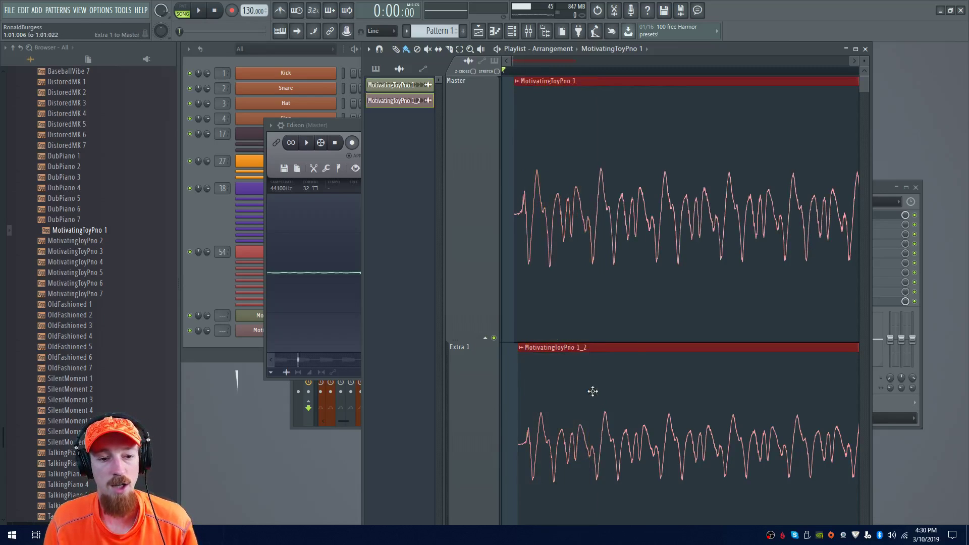
drag(599, 192, 752, 374)
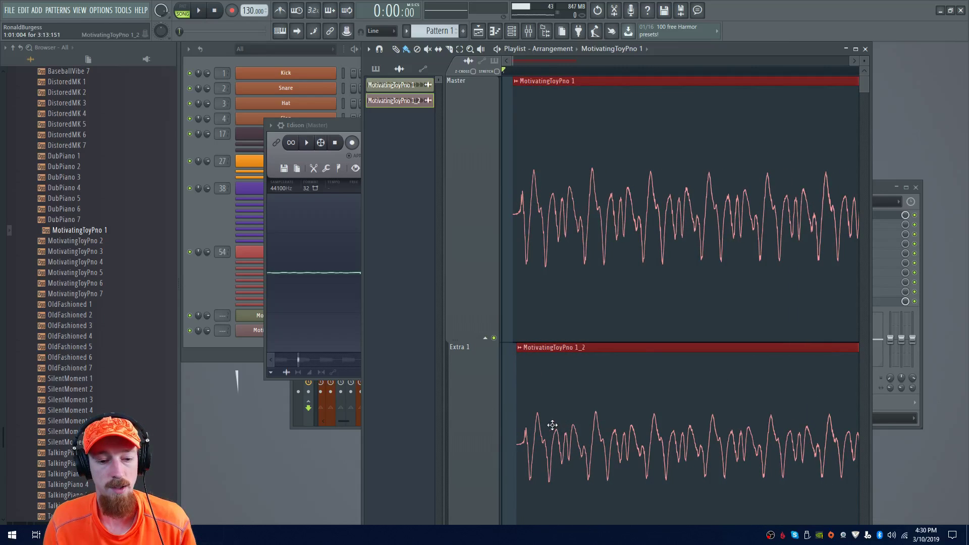
click(533, 430)
drag(534, 431, 781, 447)
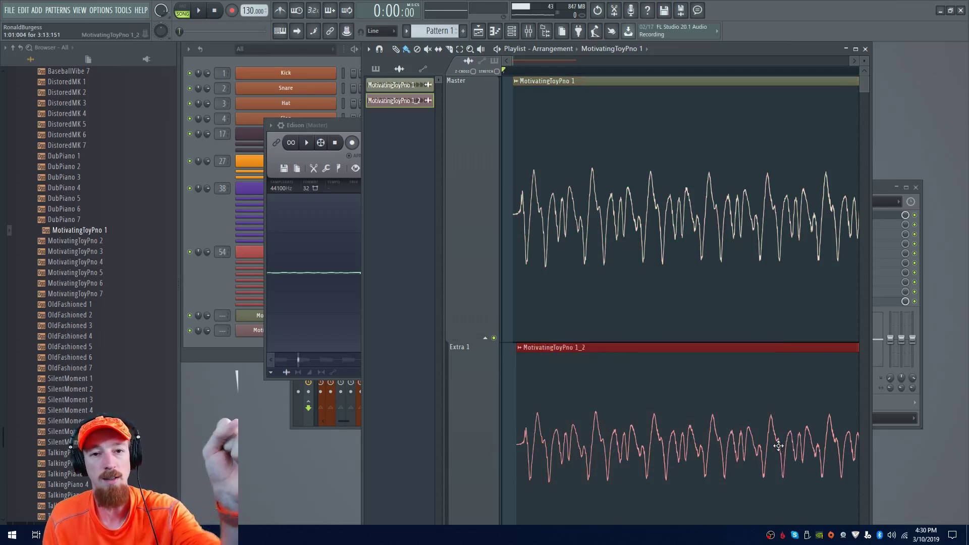
Switch to the browser, open desmos.com/calculator in a new tab, and graph sin(x)
drag(562, 419, 626, 406)
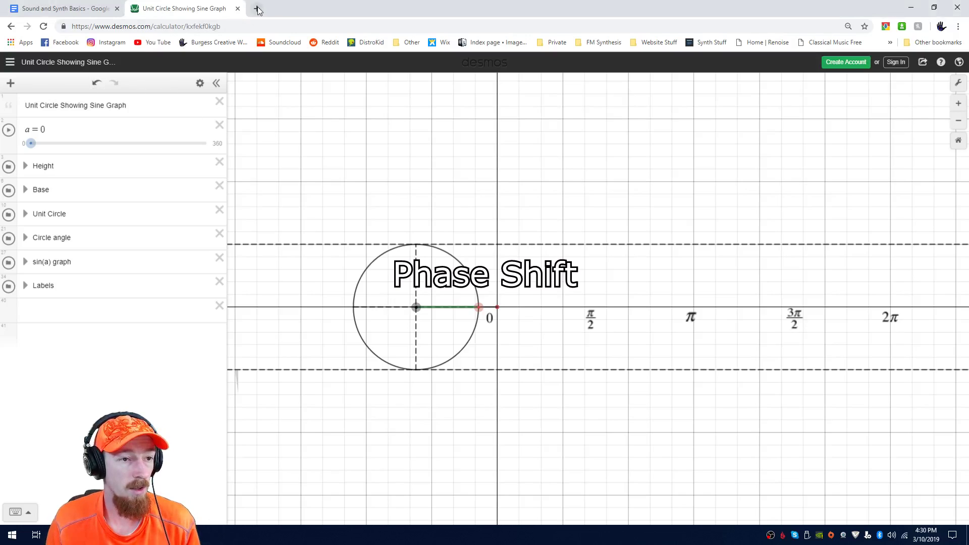
click(255, 9)
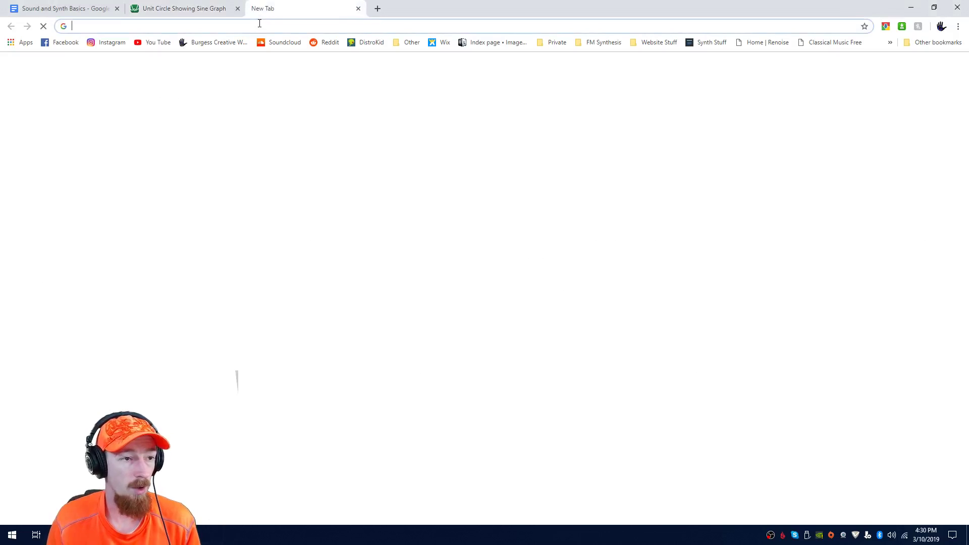
text(desmos.com/calculator)
key(Return)
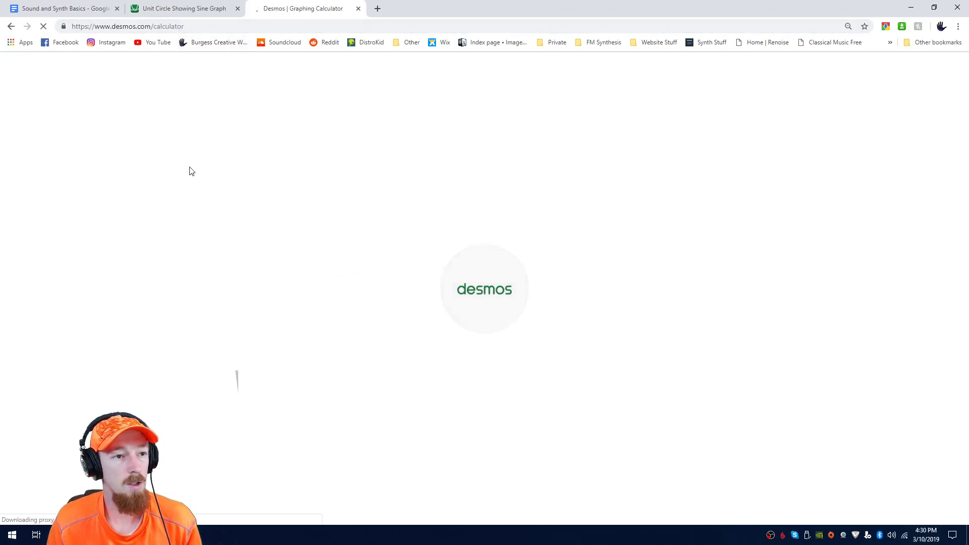
text(si)
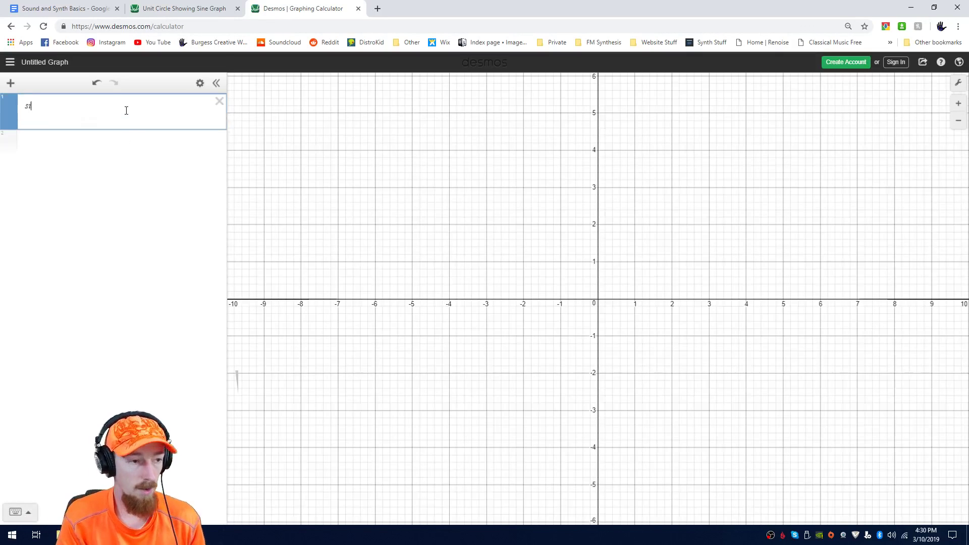
text(n(c))
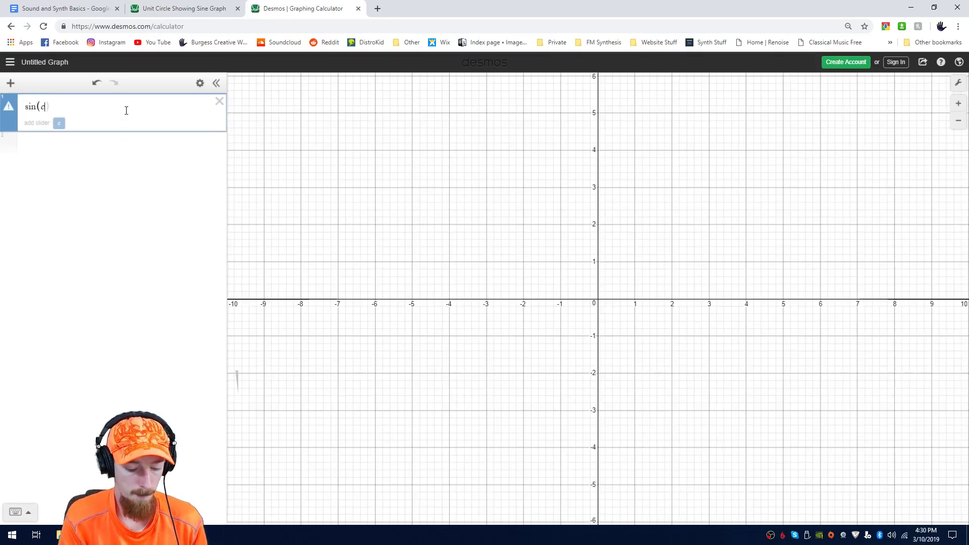
key(BackSpace)
text(x)
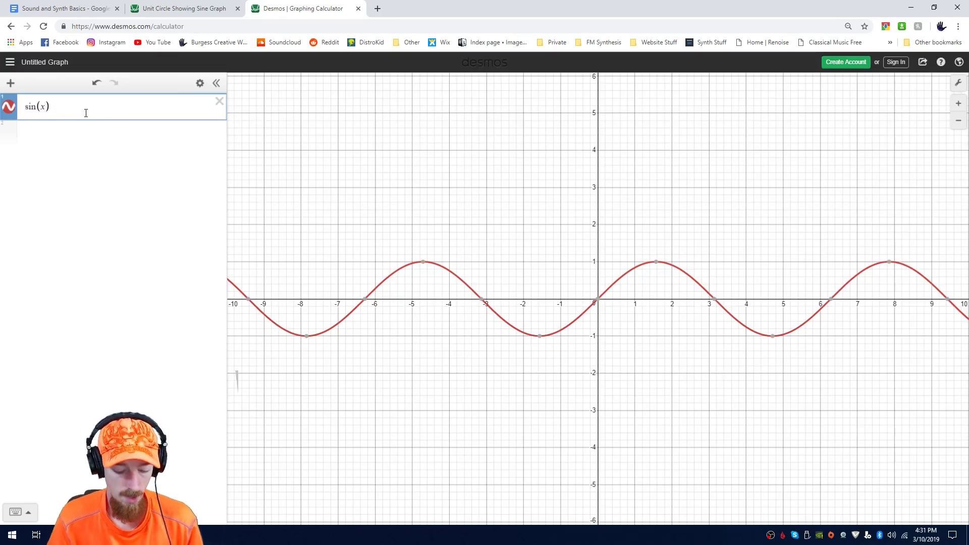
Change the expression to sin(x + a), add a slider for a, and set it to -1.7
text(+a)
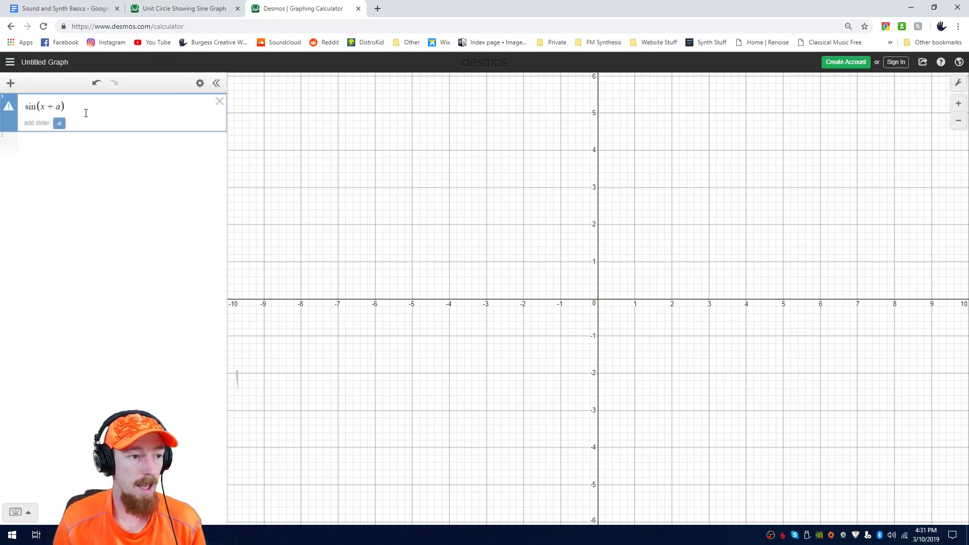
click(60, 123)
drag(134, 152, 109, 151)
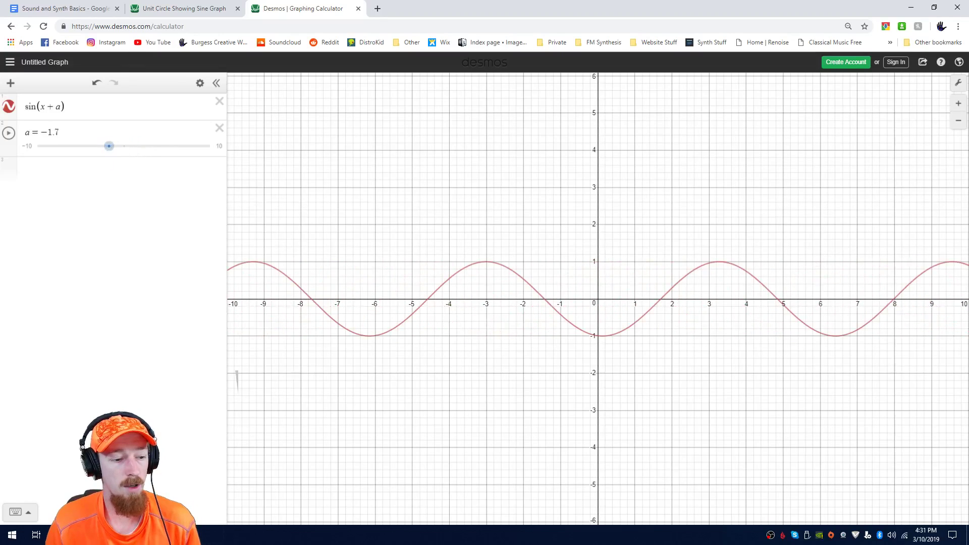
Switch to FL Studio and compare the MotivatingToyPno 1_2 clip's waveform with the clip above it in the Playlist
mouse_move(138, 535)
click(139, 480)
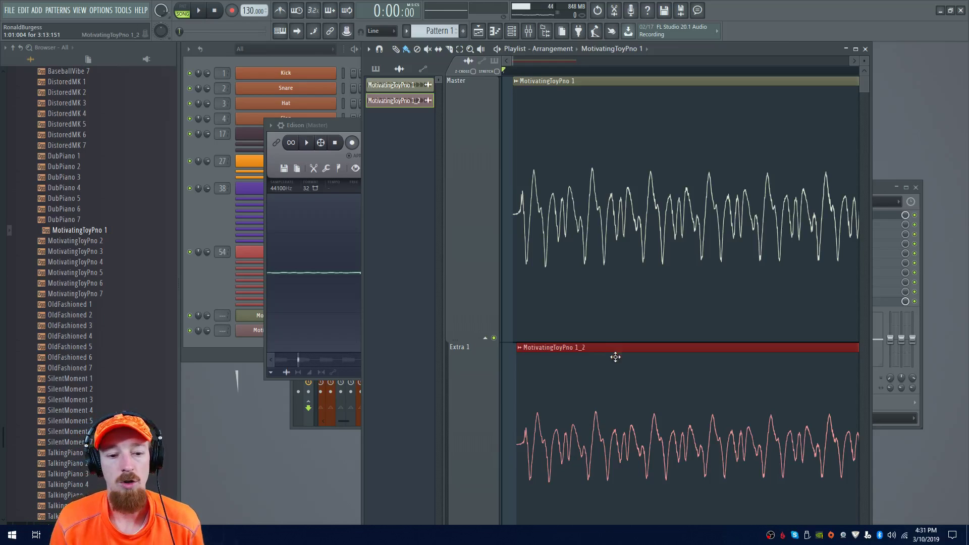
mouse_move(588, 385)
mouse_down()
mouse_move(619, 391)
mouse_move(574, 390)
mouse_move(615, 392)
mouse_move(605, 392)
mouse_up()
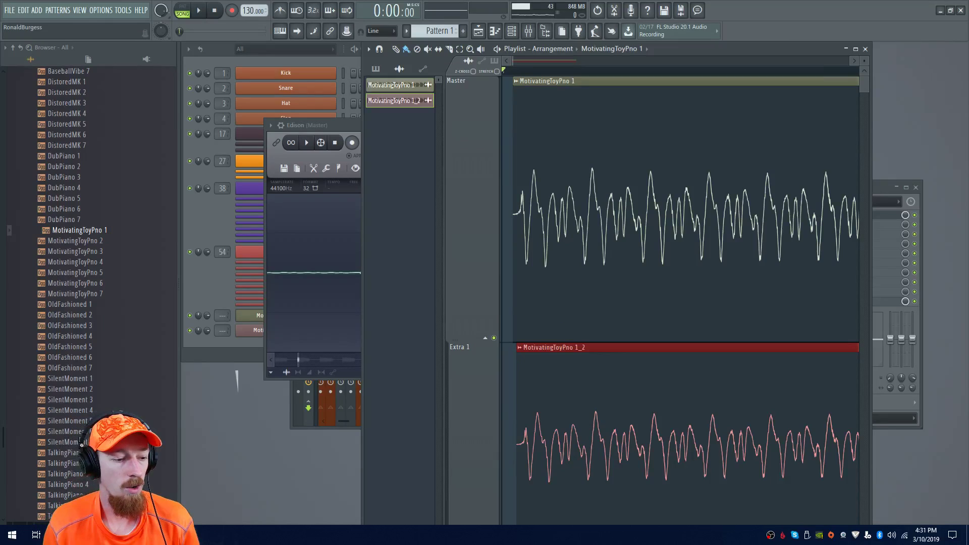
Switch back to Desmos, change the expression to sin(bx + a), and add a slider for b set to 3.2
key(alt+Tab)
click(38, 117)
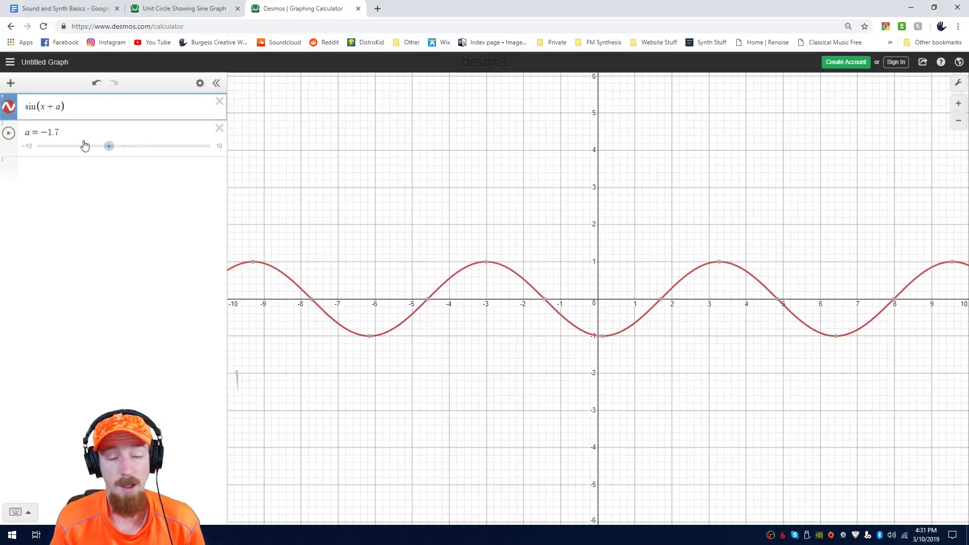
text(b)
click(58, 123)
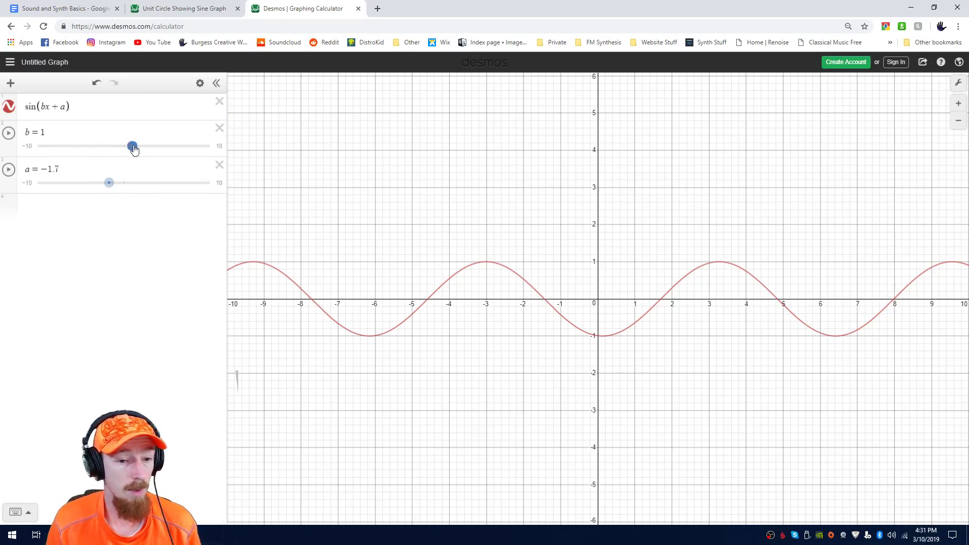
mouse_move(133, 149)
mouse_down()
mouse_move(166, 151)
mouse_move(111, 155)
mouse_move(151, 155)
mouse_up()
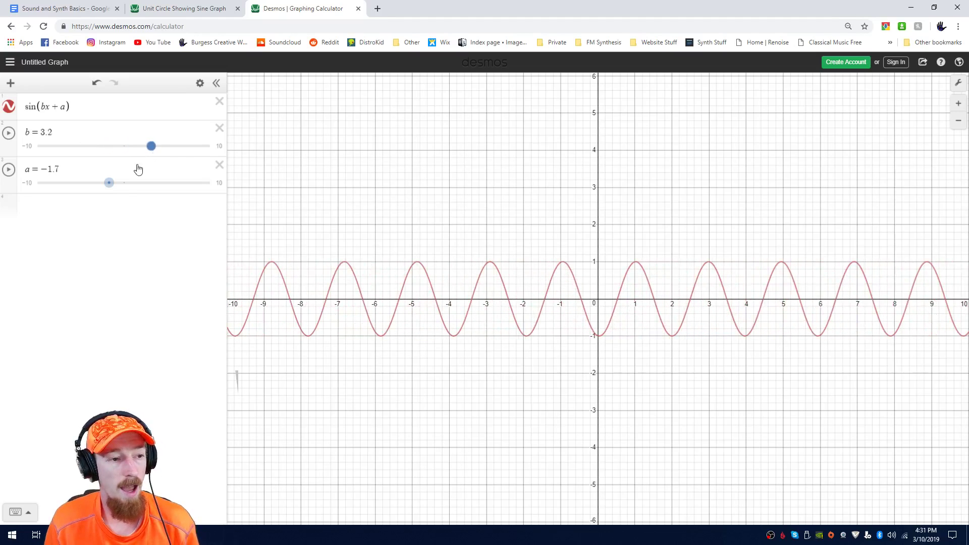
Vary the a and b values to shift and compress the sine, animate both sliders, and stop them
drag(109, 183, 135, 183)
drag(151, 146, 174, 147)
click(8, 133)
click(8, 170)
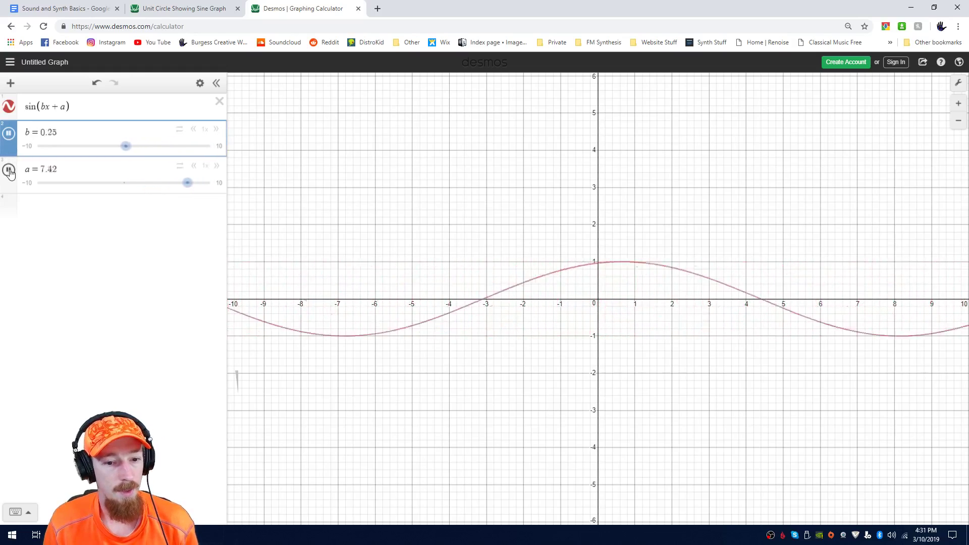
click(8, 170)
click(9, 133)
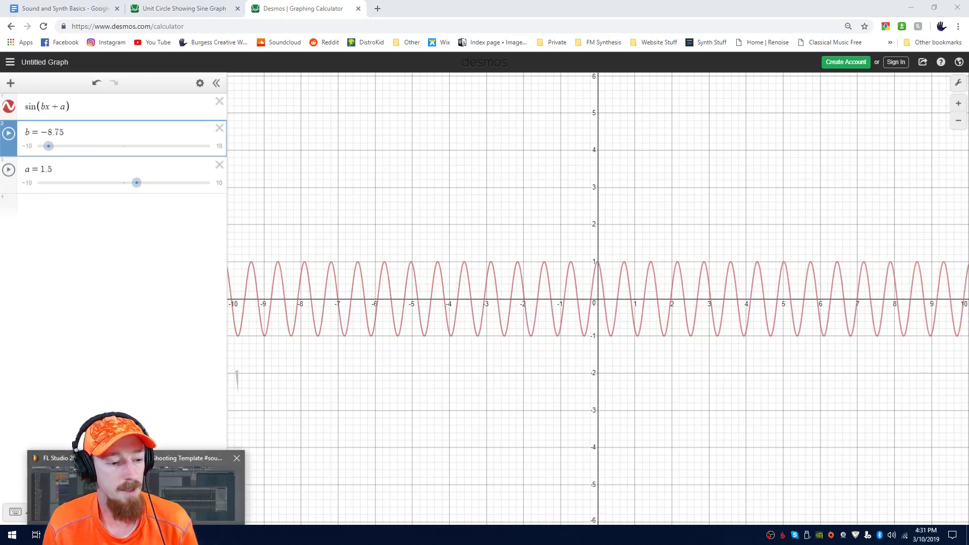
Switch to FL Studio, open the Default Sytrus channel from the Channel rack, and enlarge its window
click(130, 485)
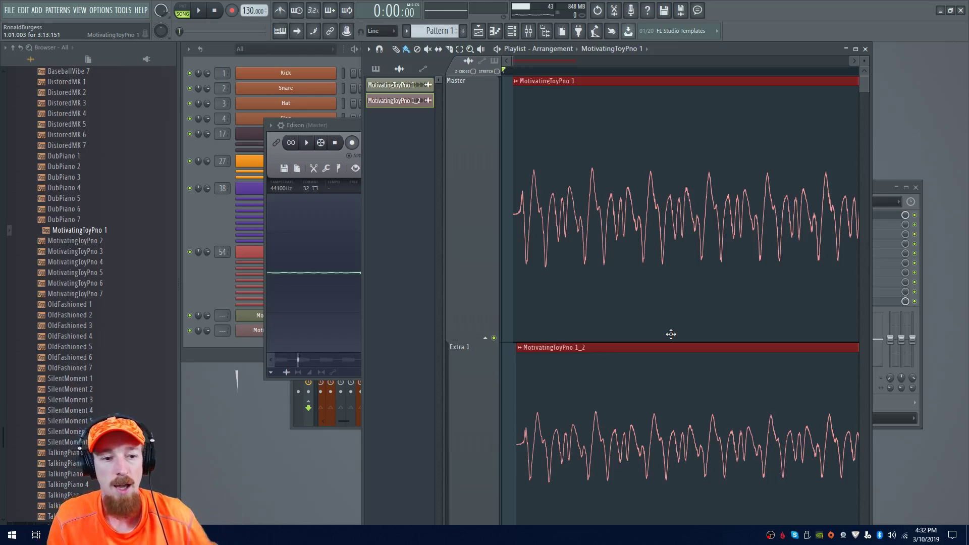
click(209, 222)
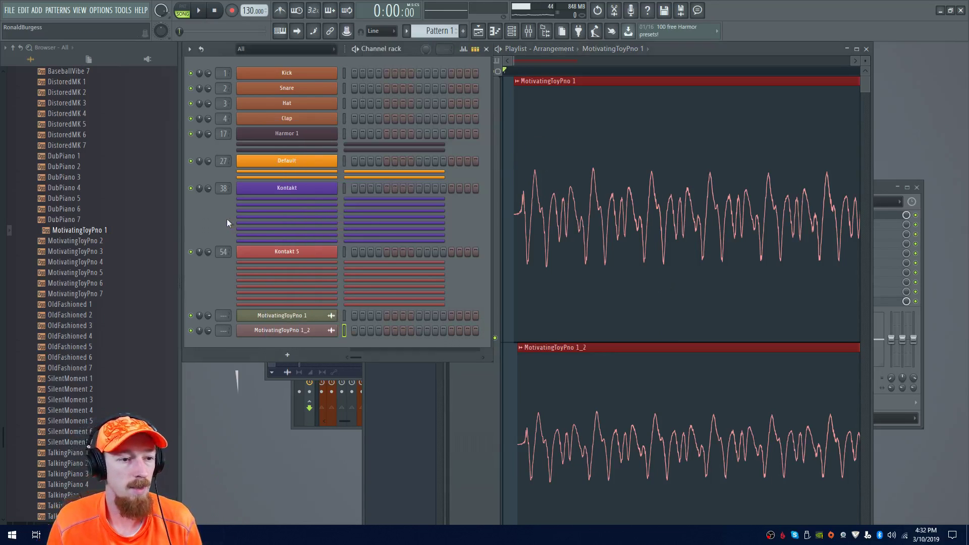
click(326, 160)
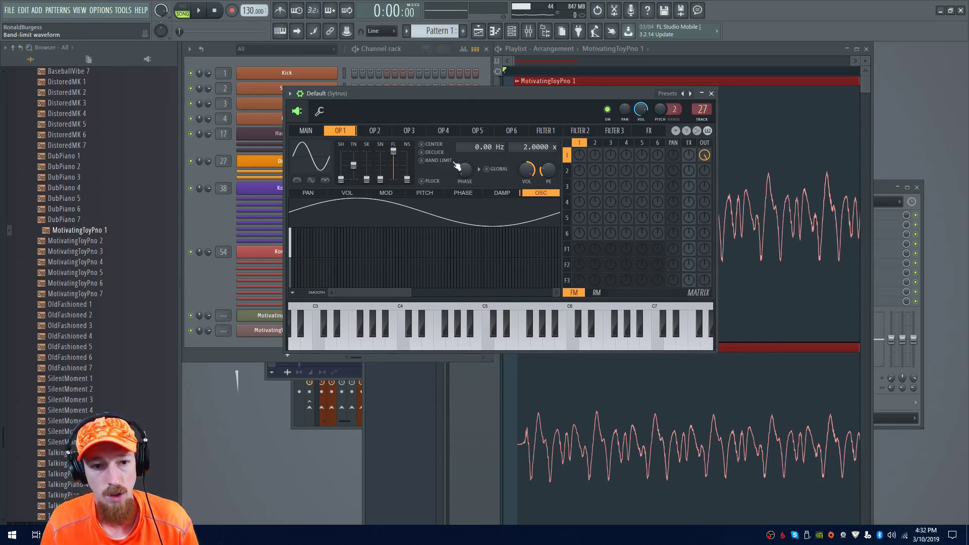
drag(719, 355, 783, 435)
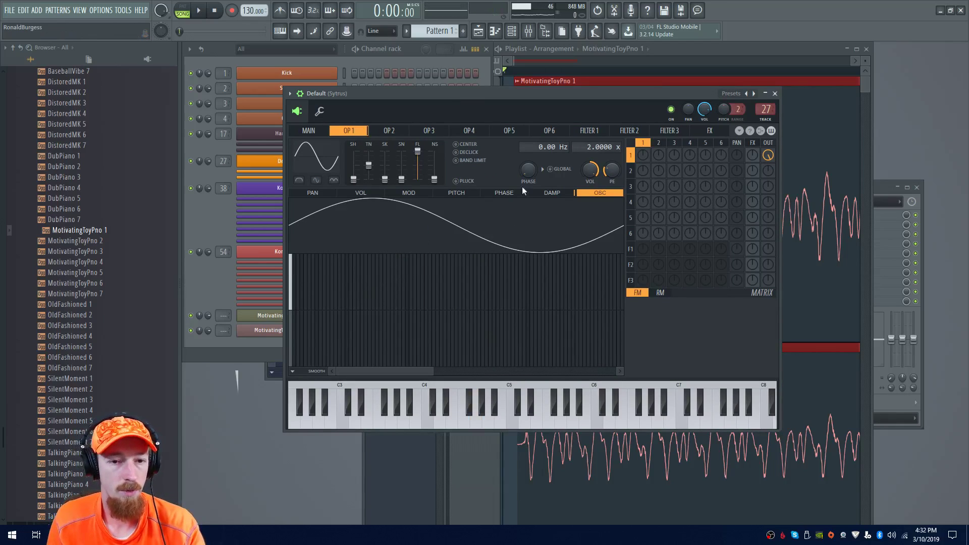
Look at operator 2 and the main page in Sytrus, ending on operator 1
click(659, 144)
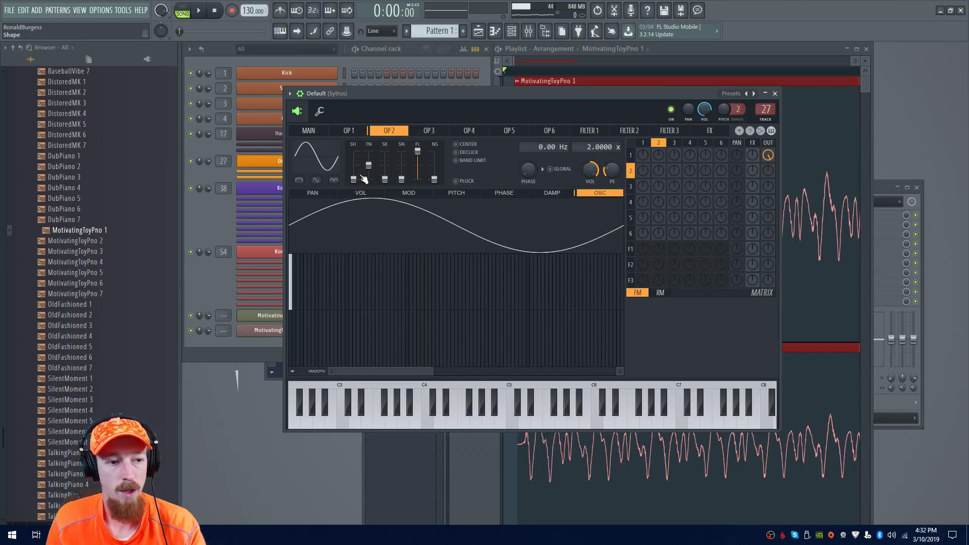
click(309, 131)
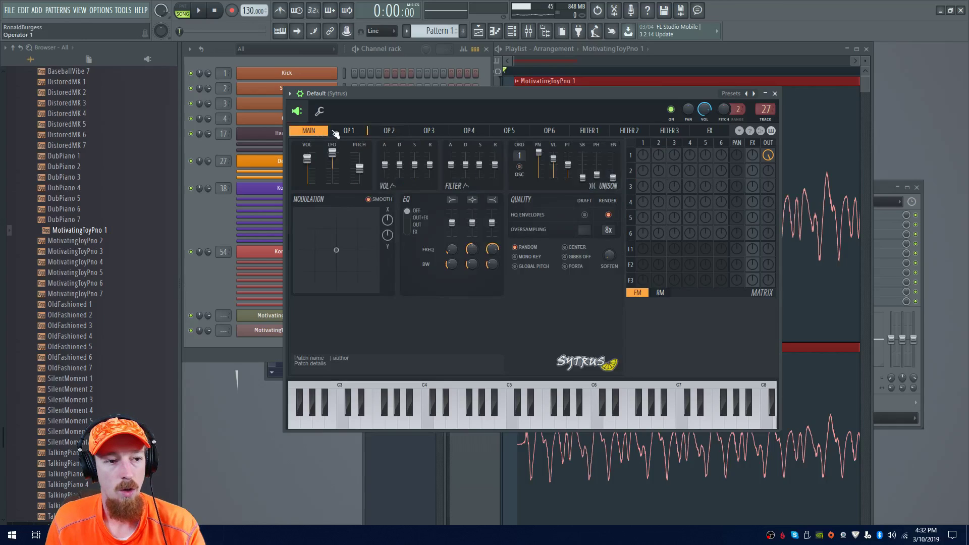
click(348, 130)
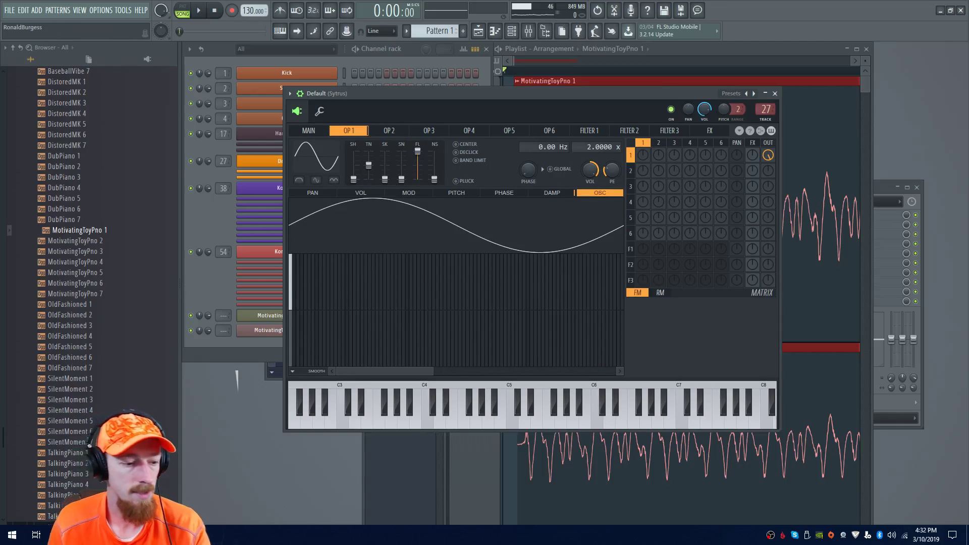
Switch to Desmos and review the Unit Circle Showing Sine Graph with the angle a at 0
click(65, 535)
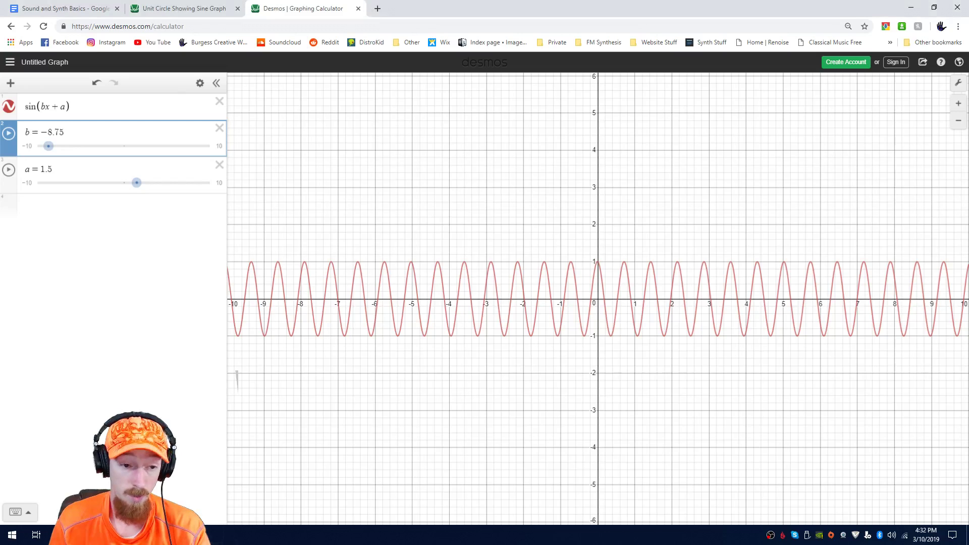
click(182, 9)
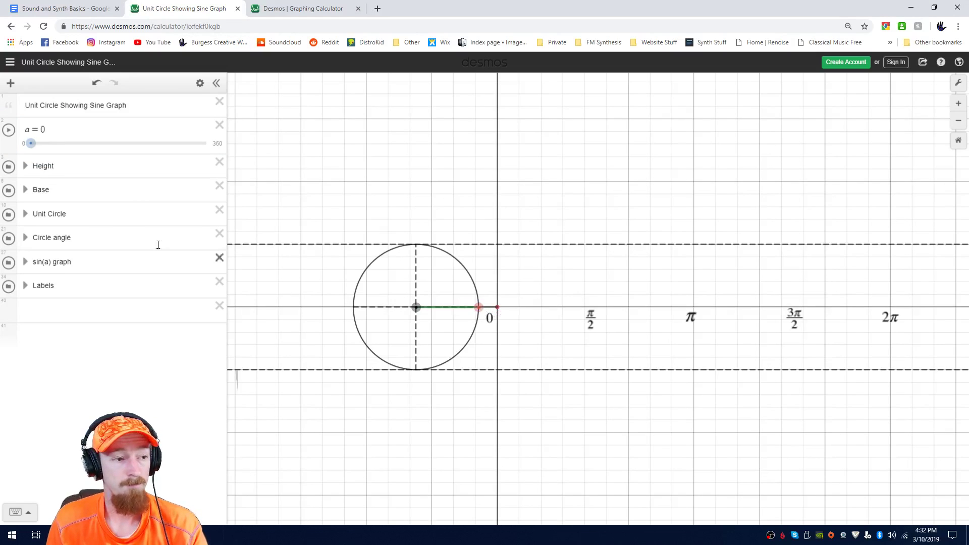
mouse_move(33, 146)
mouse_down()
mouse_move(127, 145)
mouse_move(171, 162)
mouse_move(27, 159)
mouse_up()
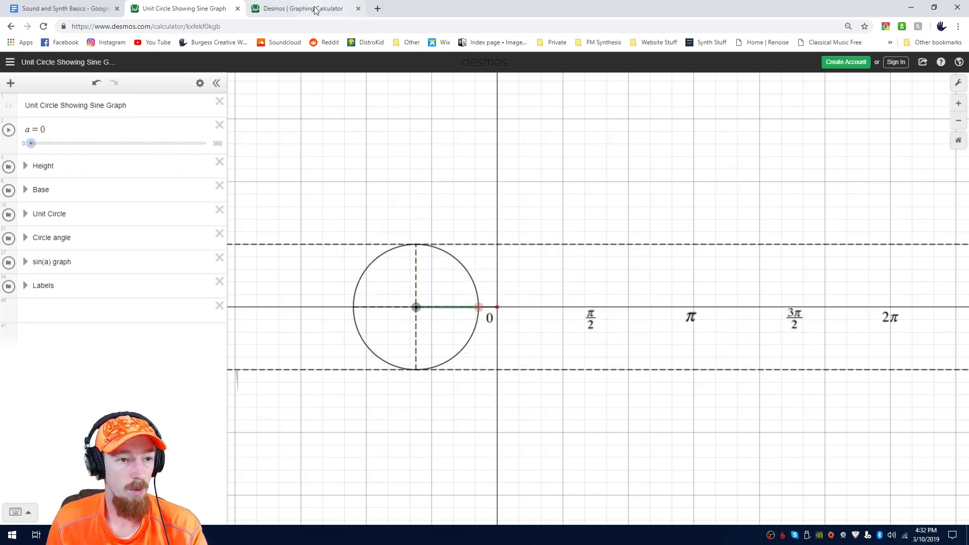
In the untitled Desmos graph, undo the slider changes back to sin(x) and add a second sin(x) with the x-axis in multiples of π
click(318, 9)
click(97, 82)
click(96, 82)
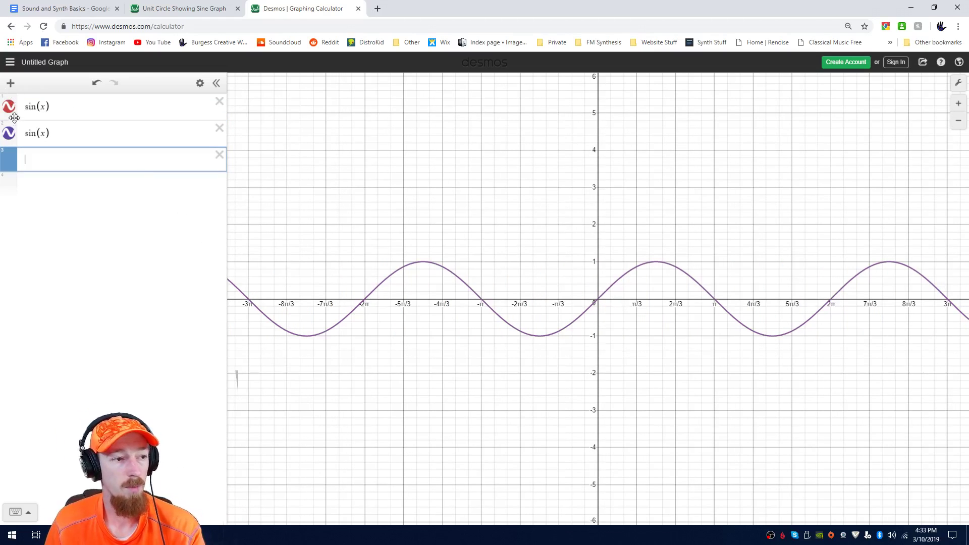
Change the first expression to sin(x + π) and compare it with sin(x) over the cycle from 0 to 2π
click(9, 136)
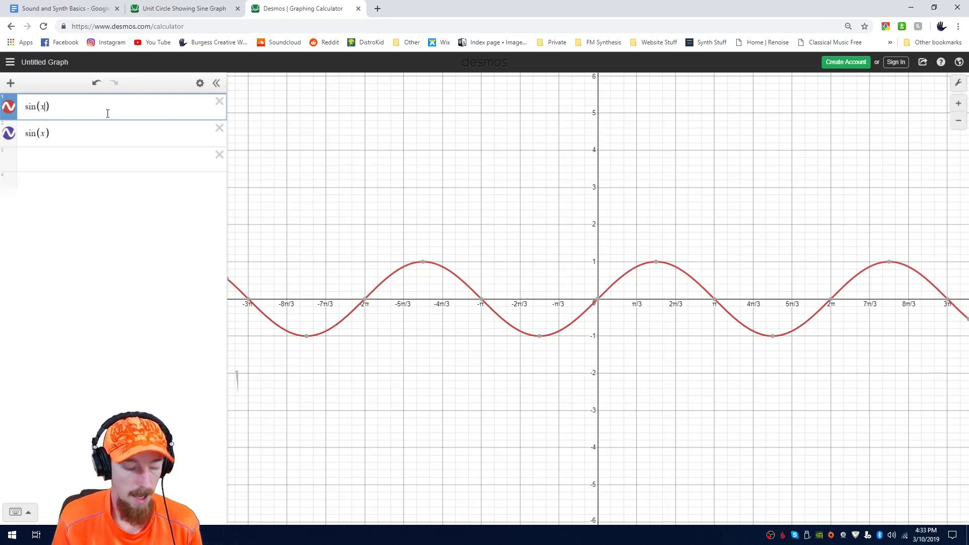
text(+)
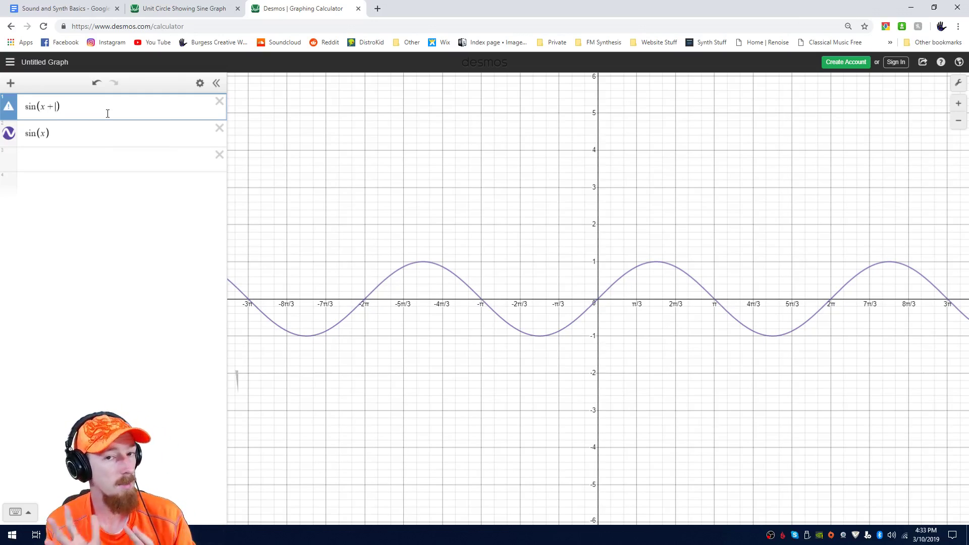
text(pi)
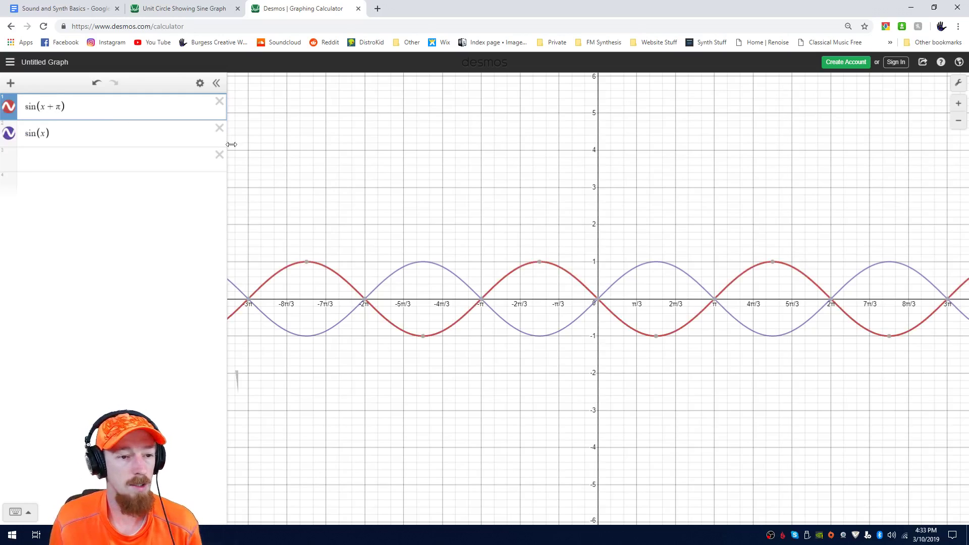
click(287, 153)
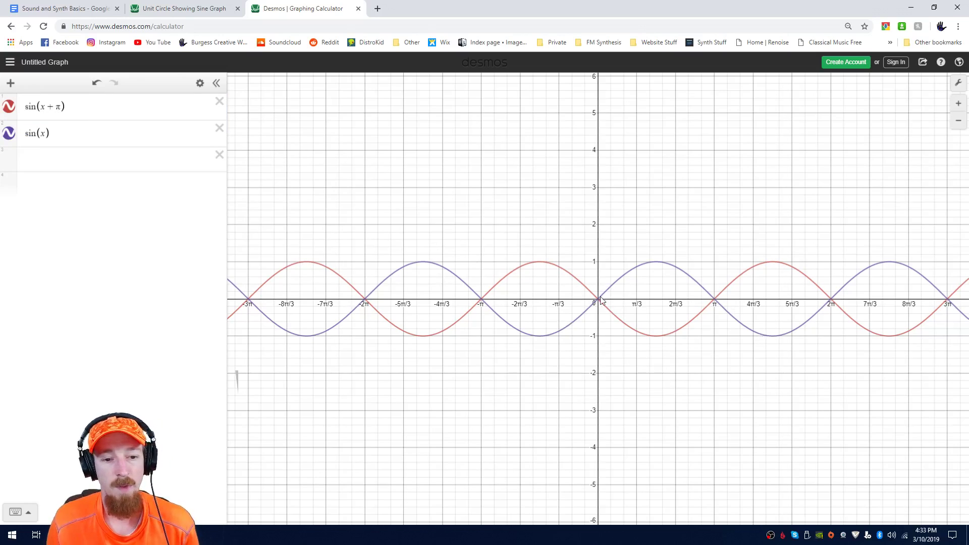
scroll(635, 278, up, 5)
drag(673, 227, 522, 240)
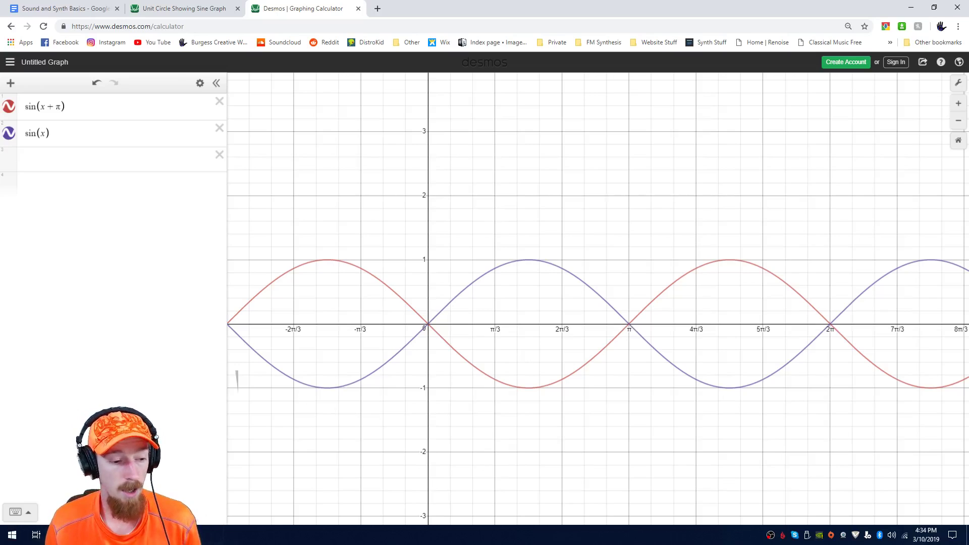
Switch to Sytrus in FL Studio, shift the phase of operator 2's first harmonic by half a cycle, and compare it with operator 1
mouse_move(136, 535)
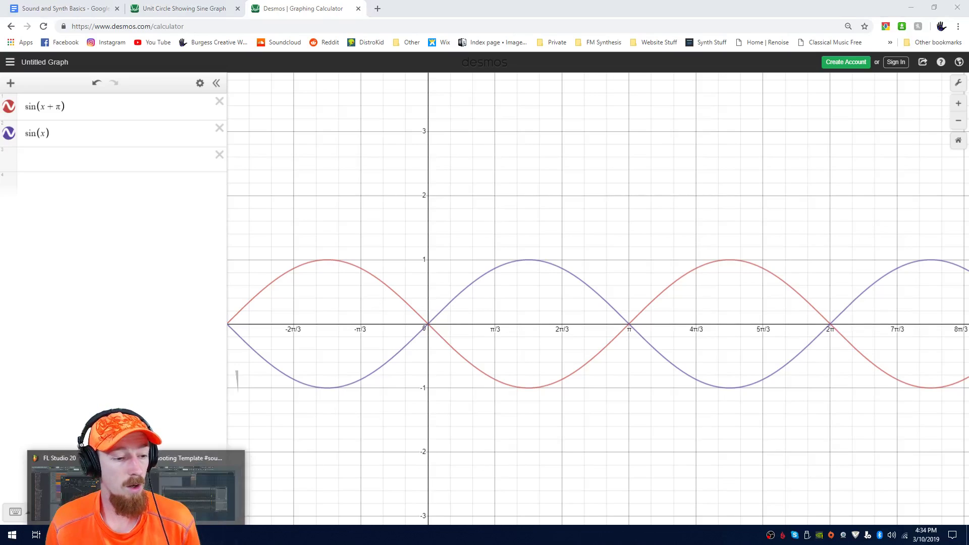
click(61, 487)
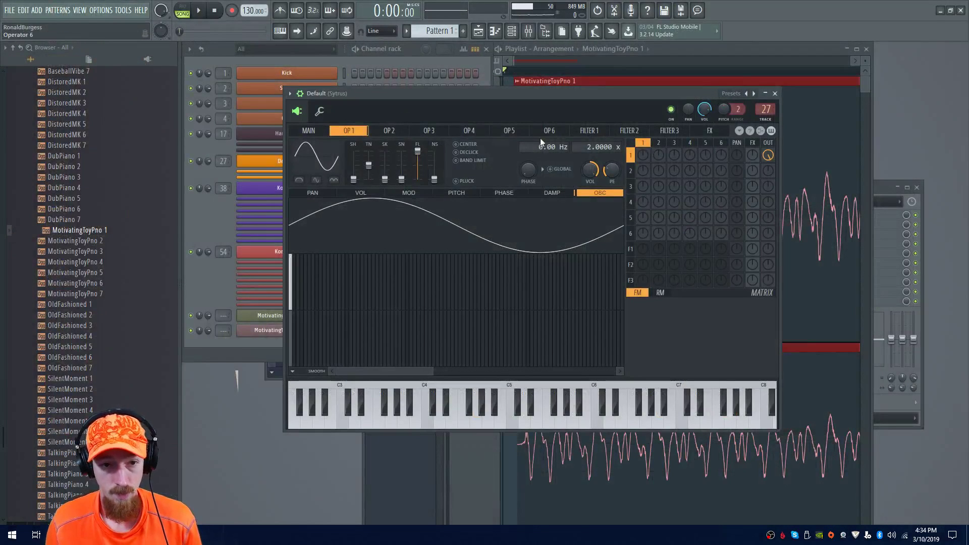
drag(576, 107, 544, 107)
click(625, 143)
drag(260, 325, 262, 344)
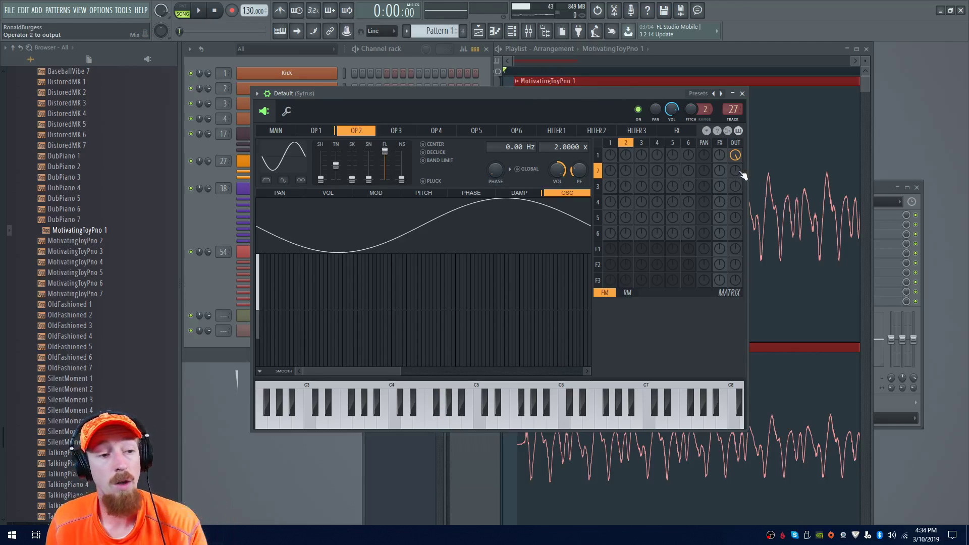
click(316, 130)
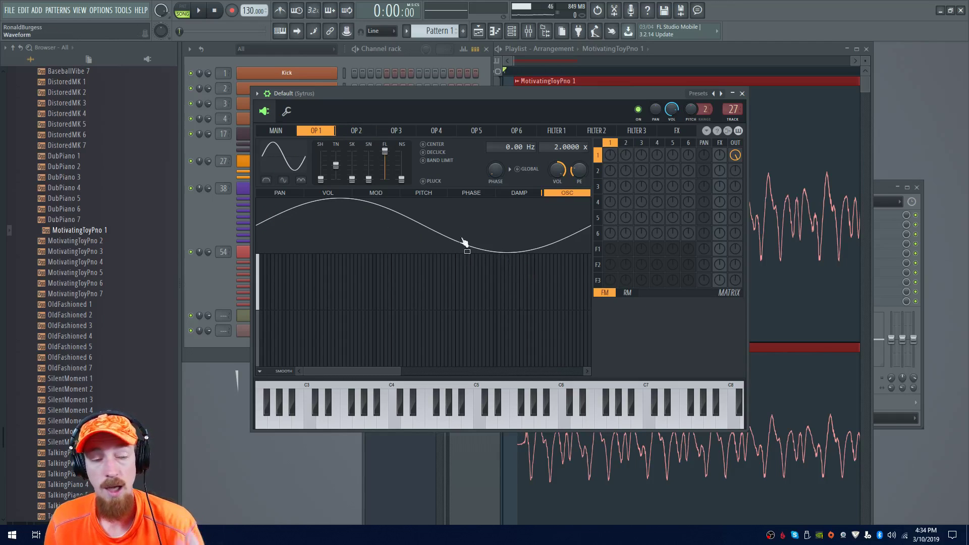
Route Sytrus operator 2 to the output, compare its waveform with operator 1, and raise operator 2's volume
click(356, 132)
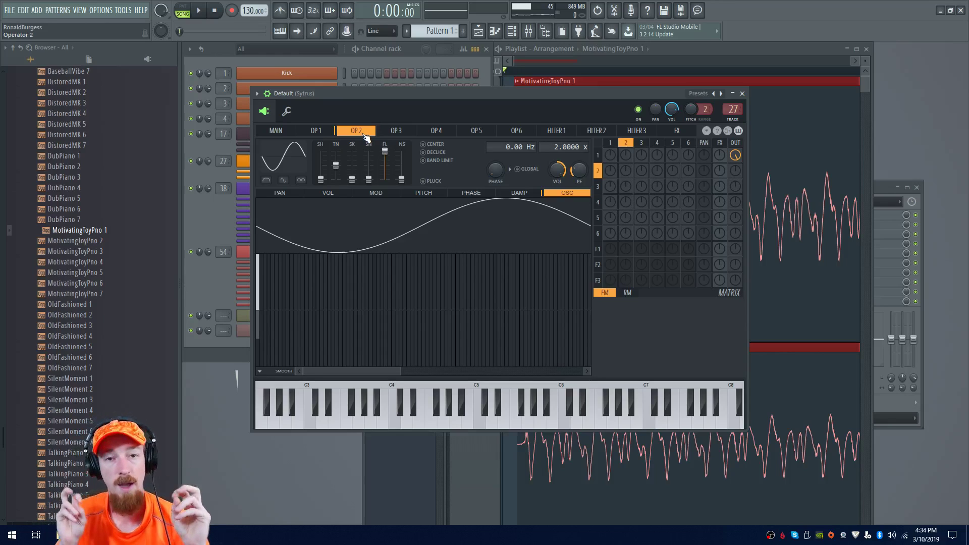
mouse_move(738, 178)
mouse_down()
mouse_move(738, 162)
mouse_move(737, 174)
mouse_up()
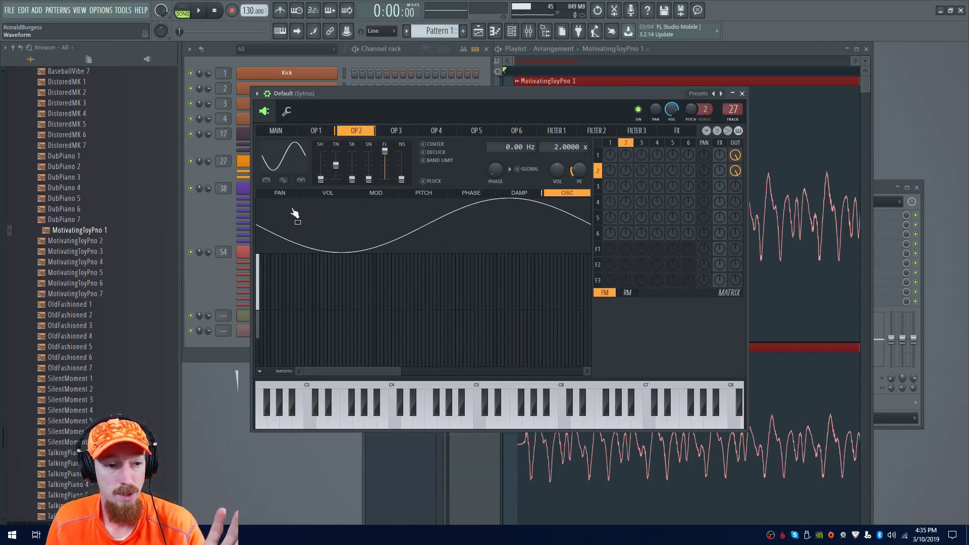
click(315, 131)
click(359, 132)
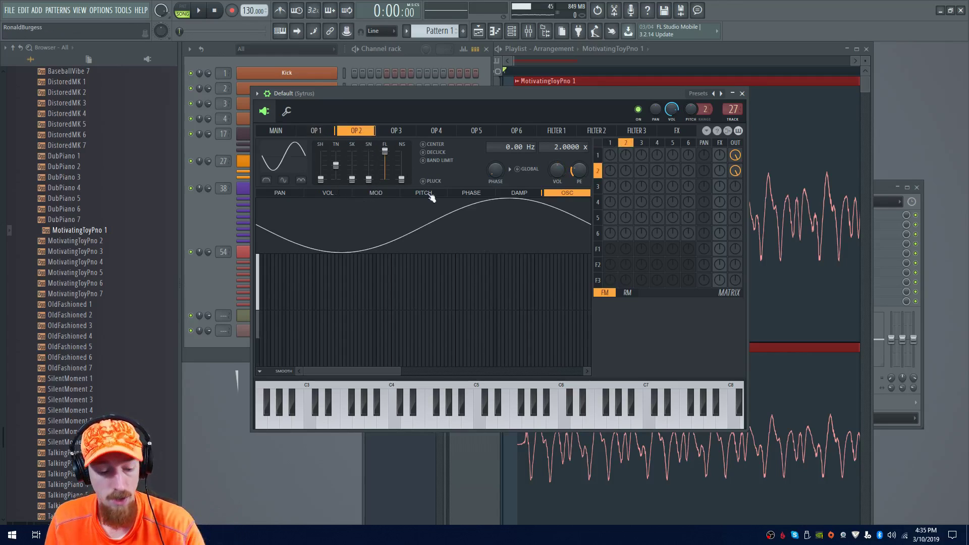
drag(557, 170, 558, 141)
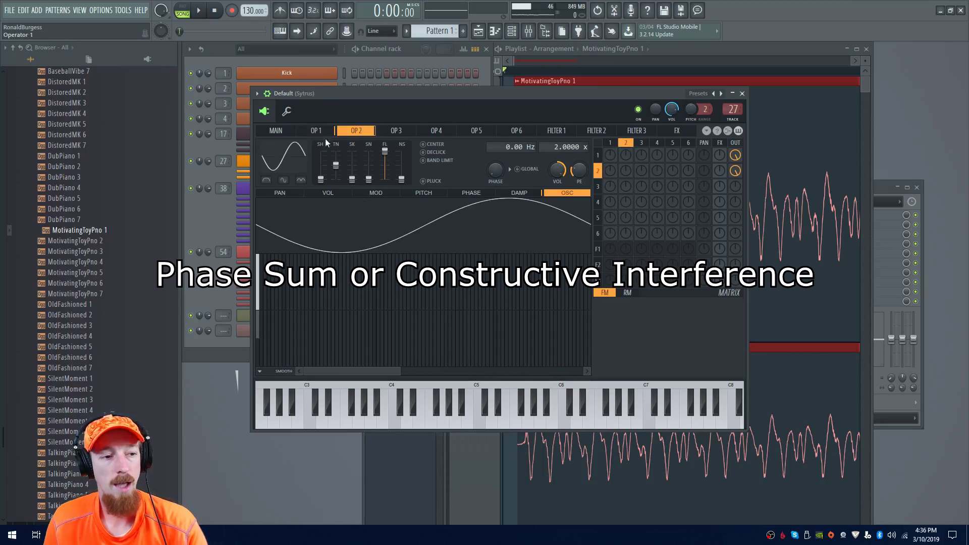
Shift the phase of operator 2's first harmonic close to a full cycle and compare its waveform with operator 1
click(262, 348)
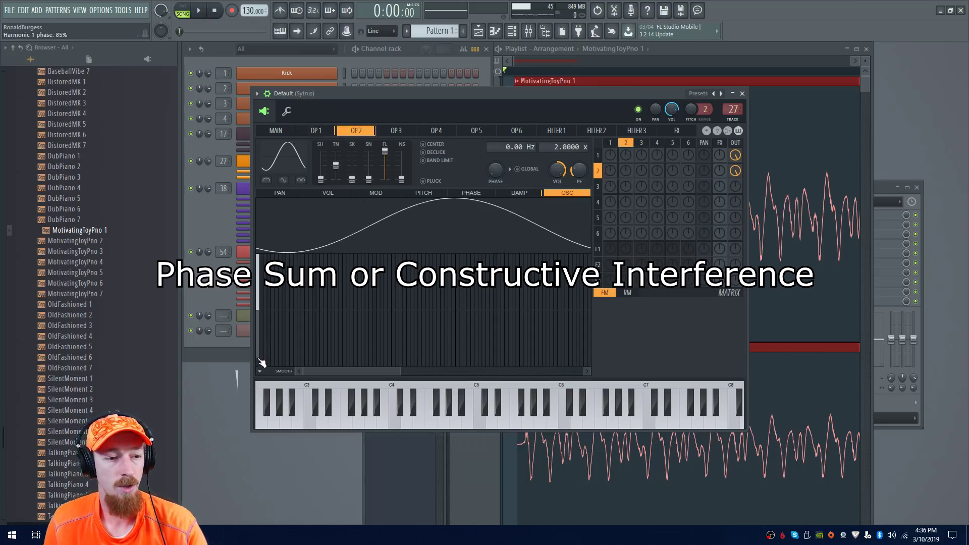
click(261, 358)
click(314, 130)
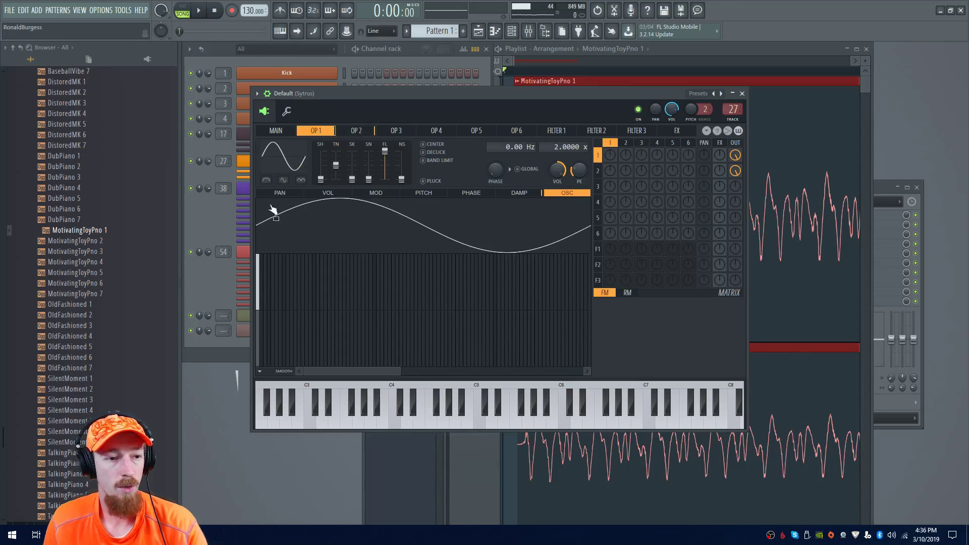
click(358, 131)
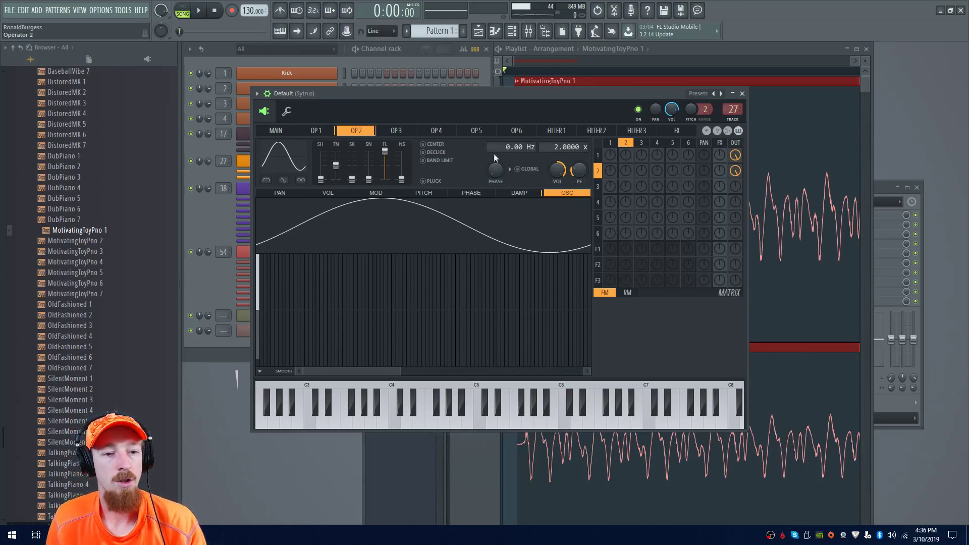
Turn operator 2's volume down and back up, and compare its waveform with operator 1 again
drag(557, 170, 558, 211)
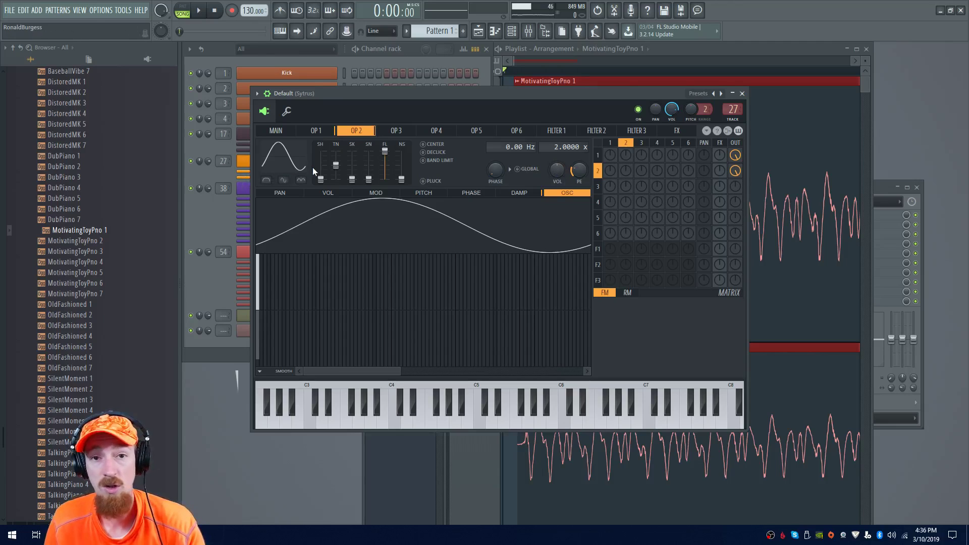
drag(557, 170, 557, 169)
click(315, 132)
click(349, 132)
click(316, 132)
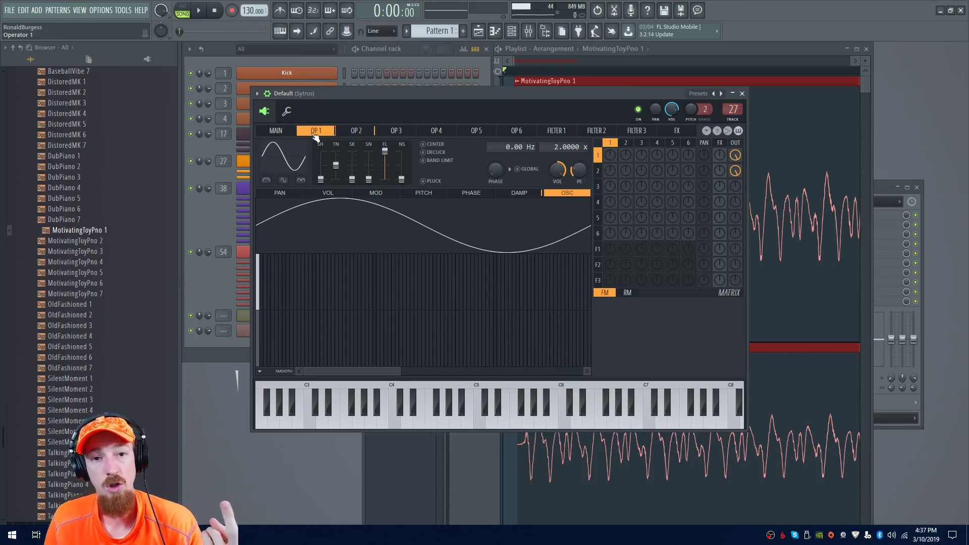
Compare the two operators with the sin(x + π) and sin(x) curves in Desmos, and return to FL Studio
click(358, 134)
click(332, 134)
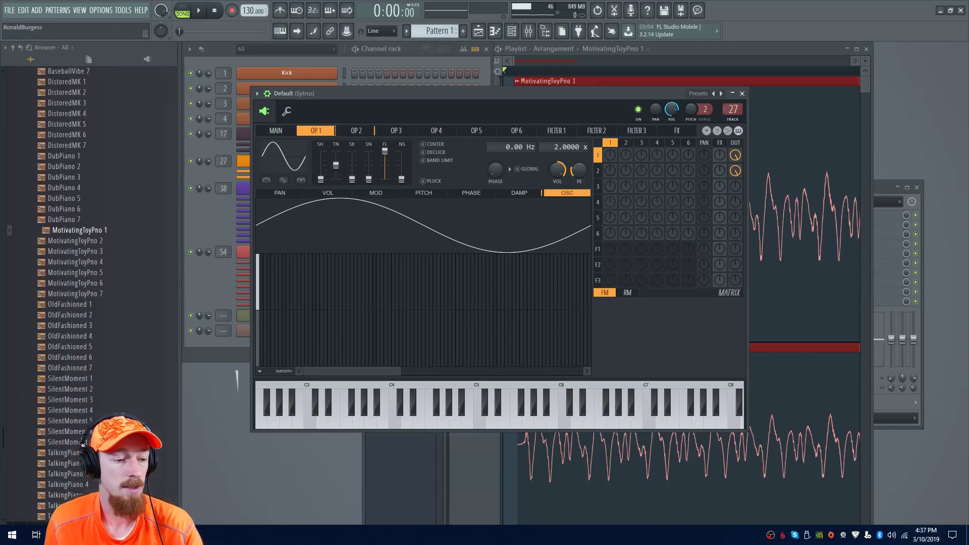
key(alt+Tab)
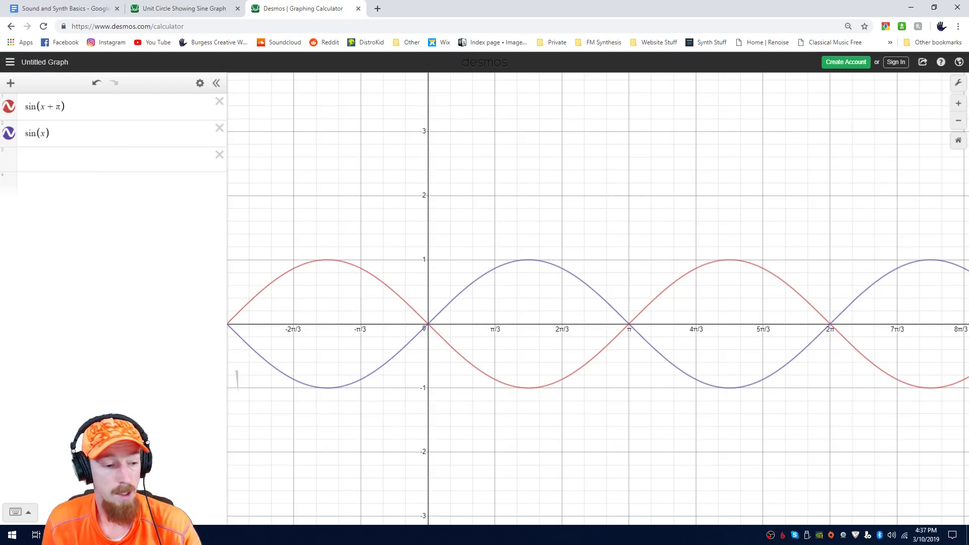
key(alt+Tab)
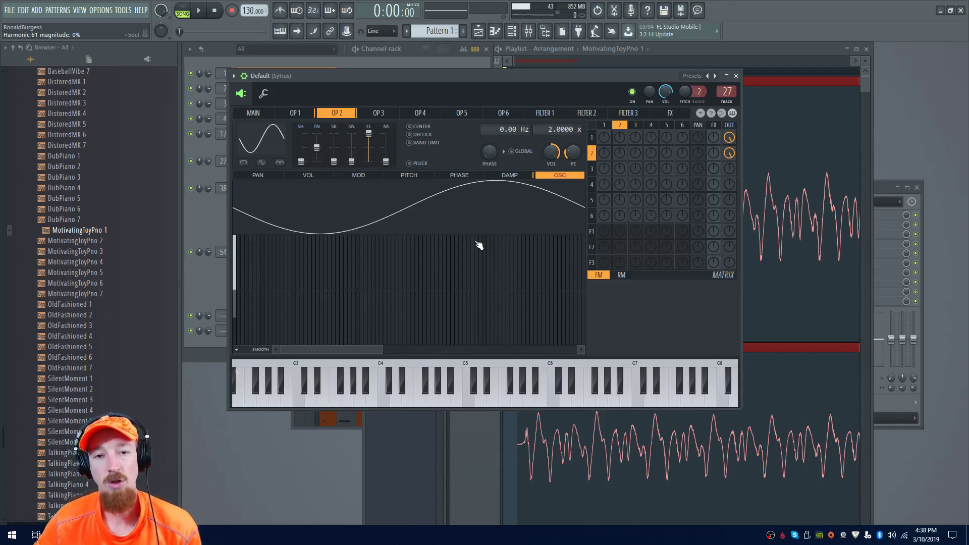
Bring the Playlist to the front and move the MotivatingToyPno 1_2 clip on Extra 1 to start at 1:01:008
click(796, 134)
drag(599, 223, 623, 301)
scroll(573, 329, up, 2)
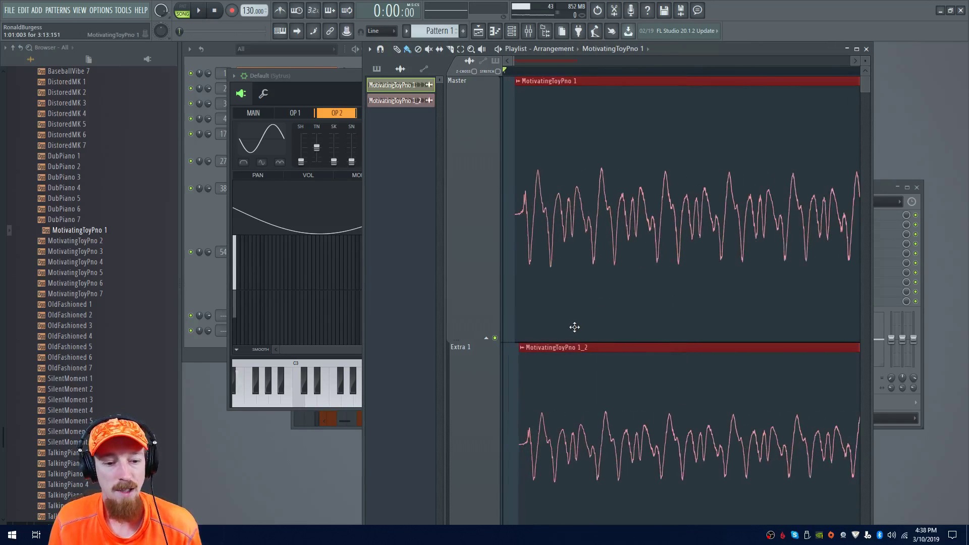
click(560, 404)
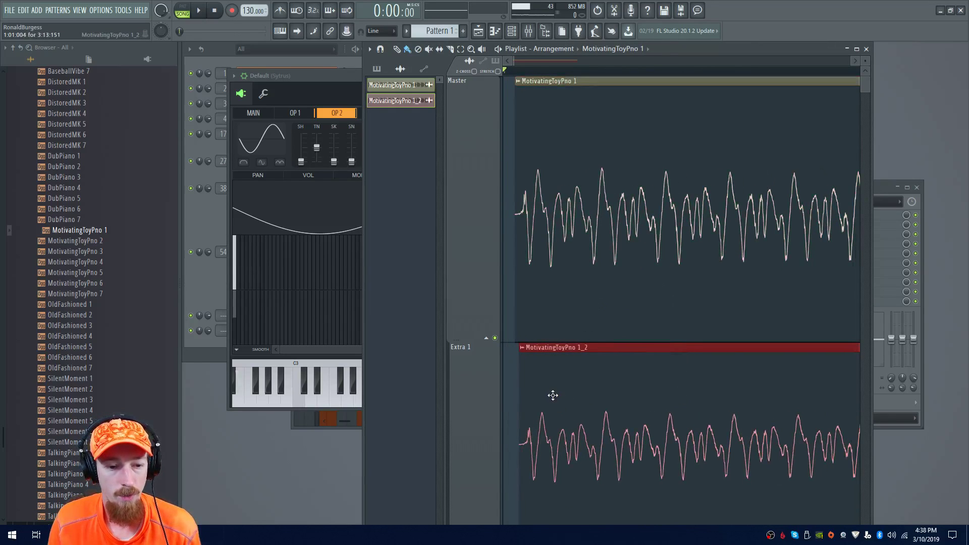
drag(553, 396, 568, 397)
scroll(583, 335, down, 6)
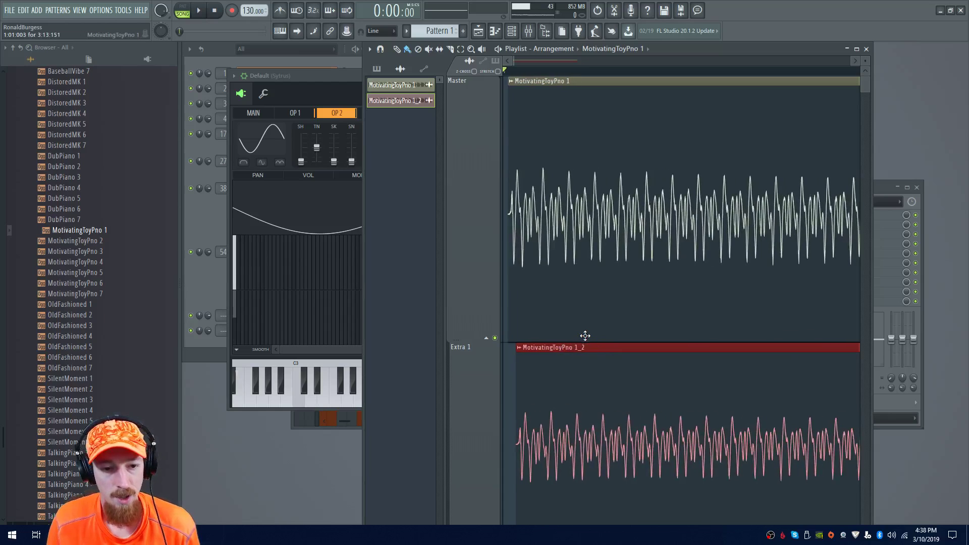
Select both piano clips, look closely at their offset waveforms, and compare them with operator 2's sine wave in Sytrus
key(ctrl+a)
scroll(521, 376, up, 8)
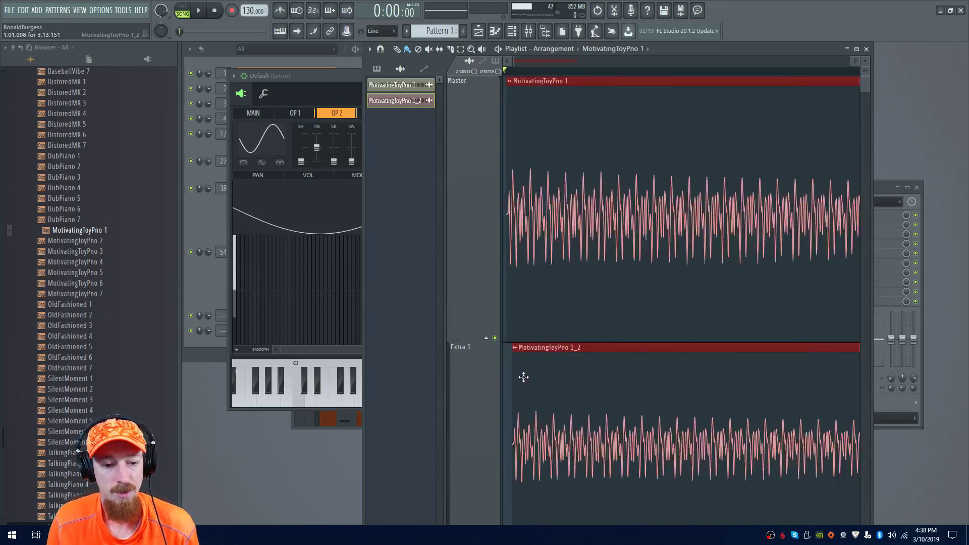
click(629, 420)
click(271, 195)
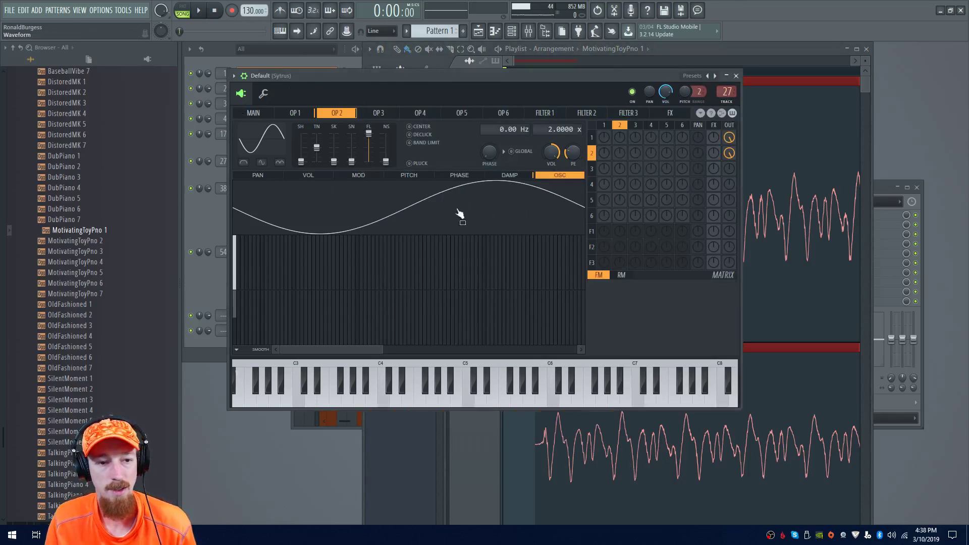
click(712, 52)
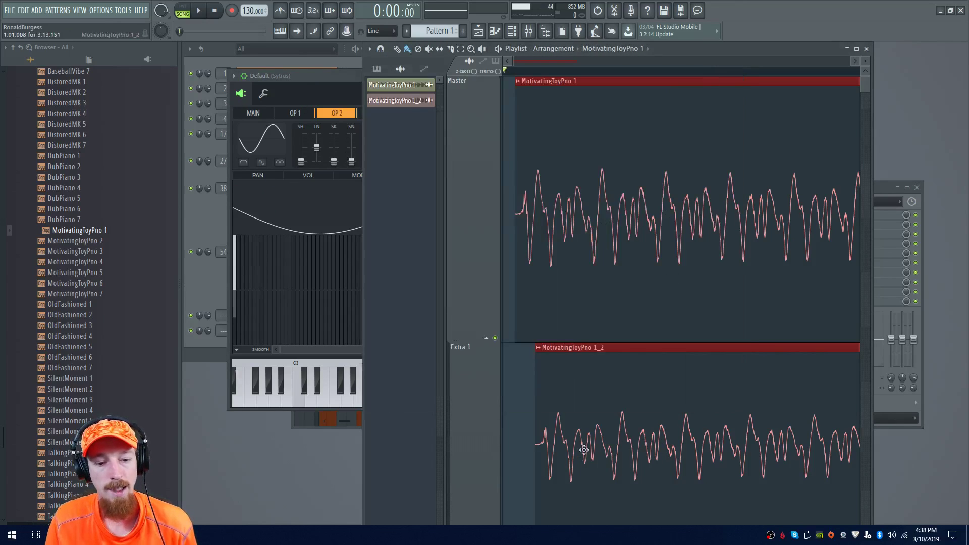
Select only the MotivatingToyPno 1_2 clip, move its start to 1:01:017, and play the offset clips together
click(587, 392)
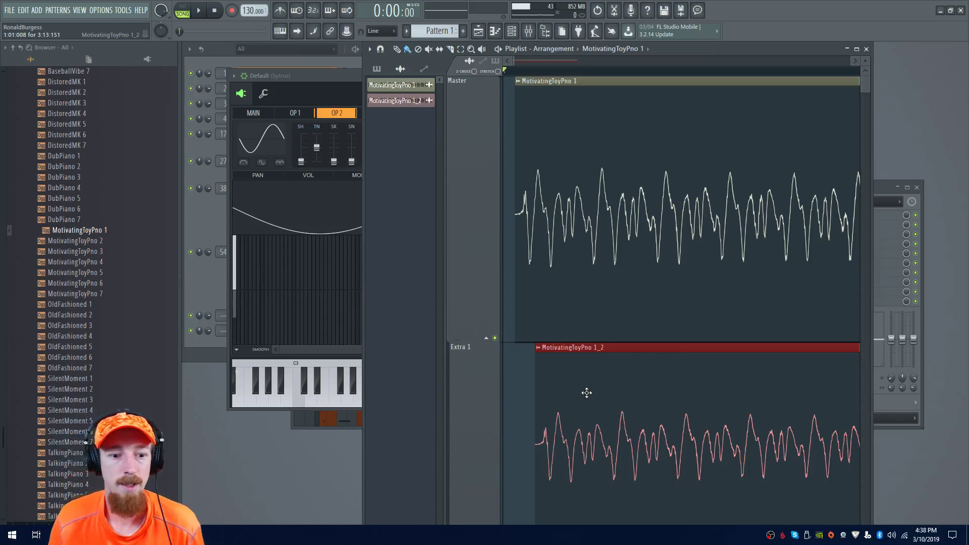
scroll(586, 393, down, 3)
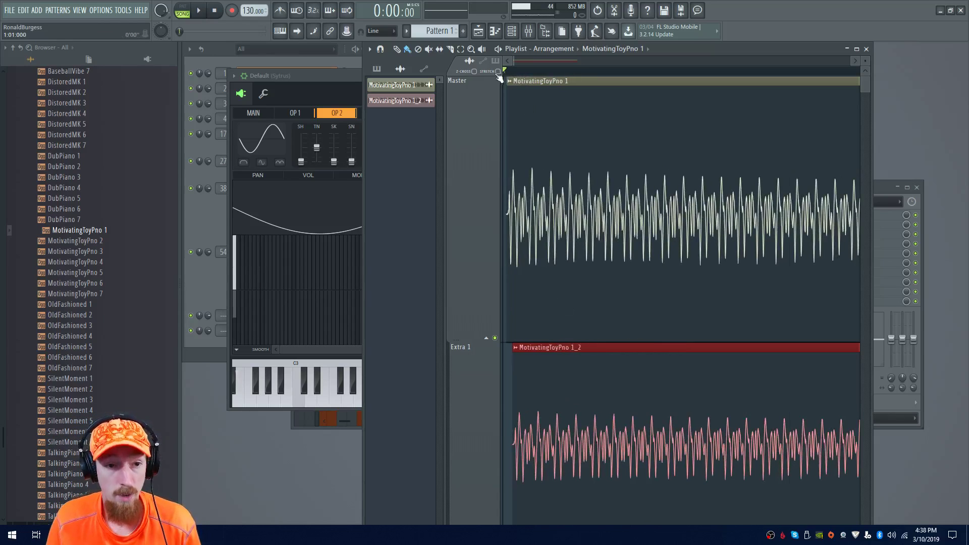
scroll(521, 169, down, 2)
scroll(522, 169, up, 2)
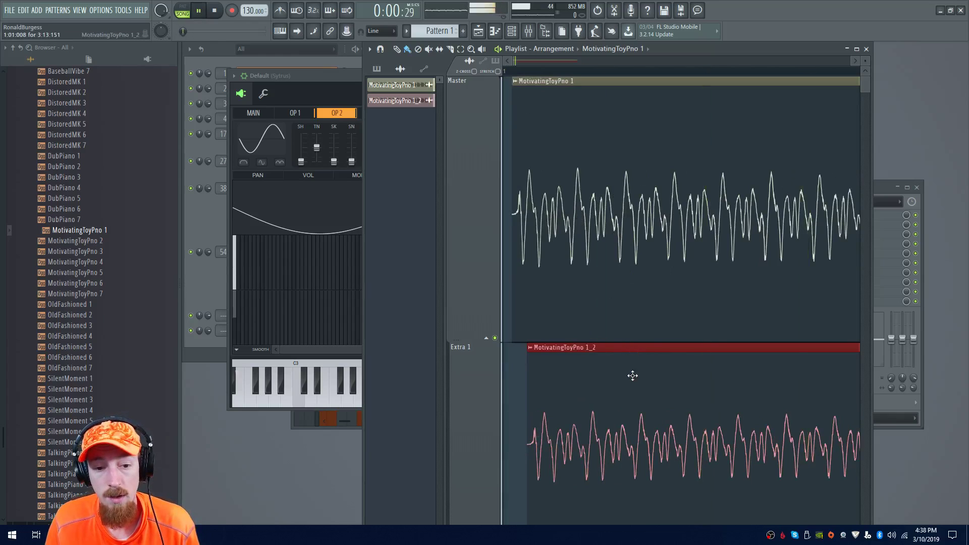
drag(624, 397, 643, 409)
key(space)
key(space)
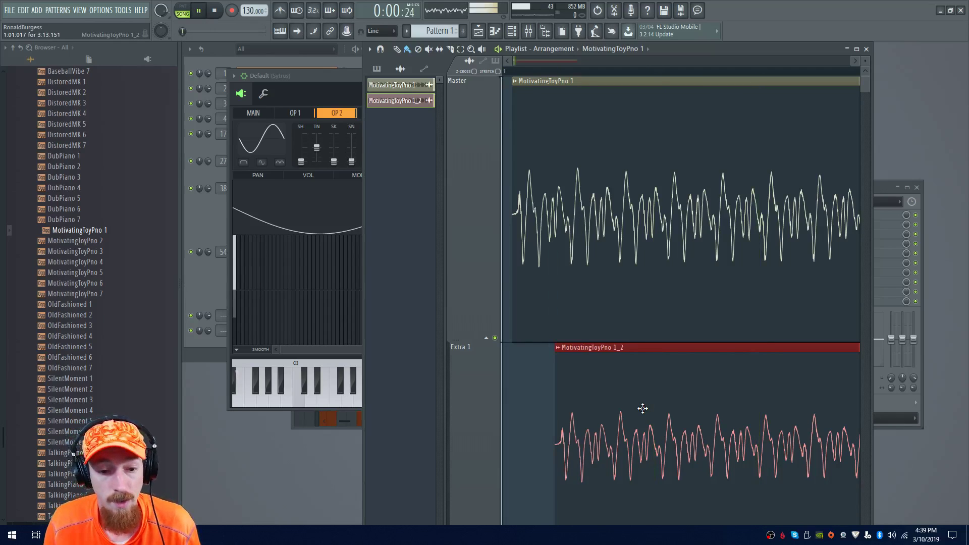
Move the duplicate clip to 1:01:015, try it at 1:01:021, return it to 1:01:015, and look over both clips
drag(642, 408, 637, 414)
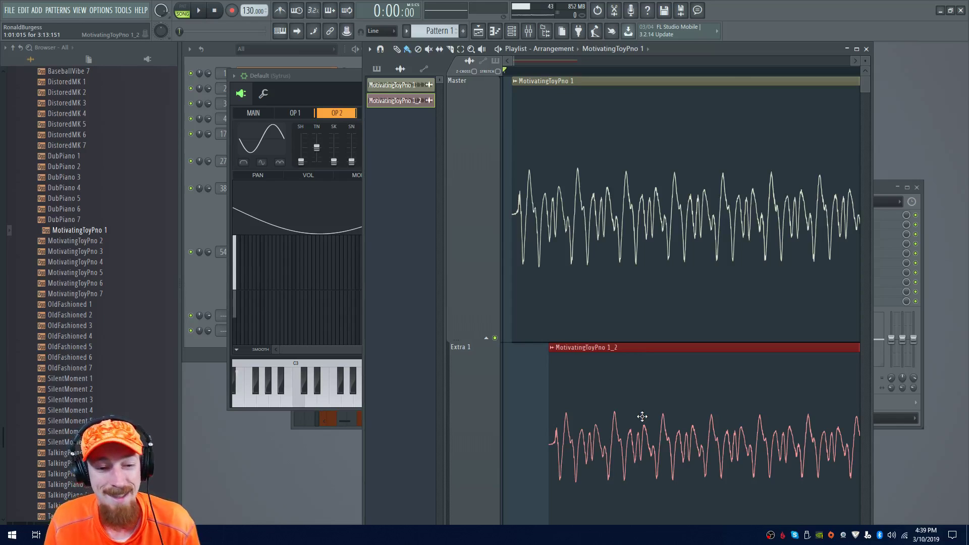
drag(640, 427, 659, 427)
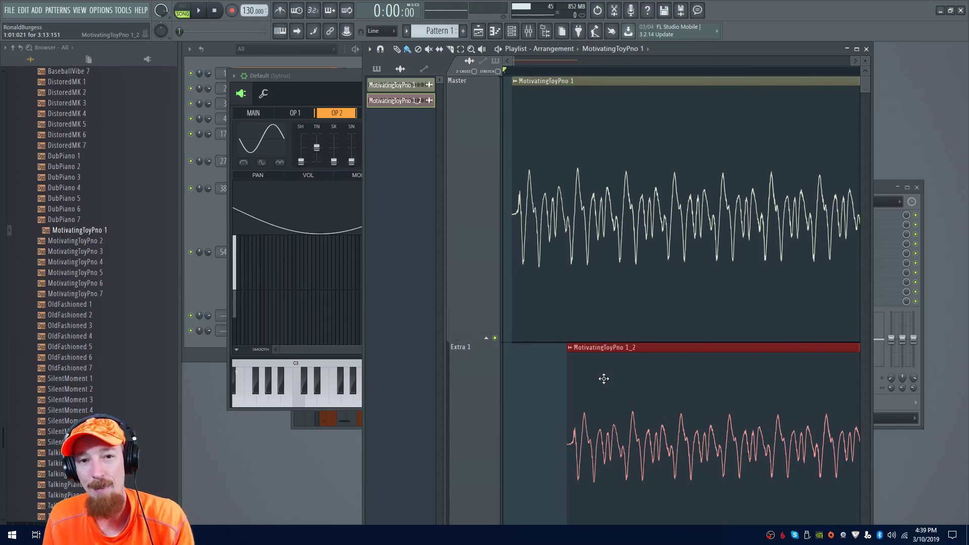
drag(619, 394, 601, 397)
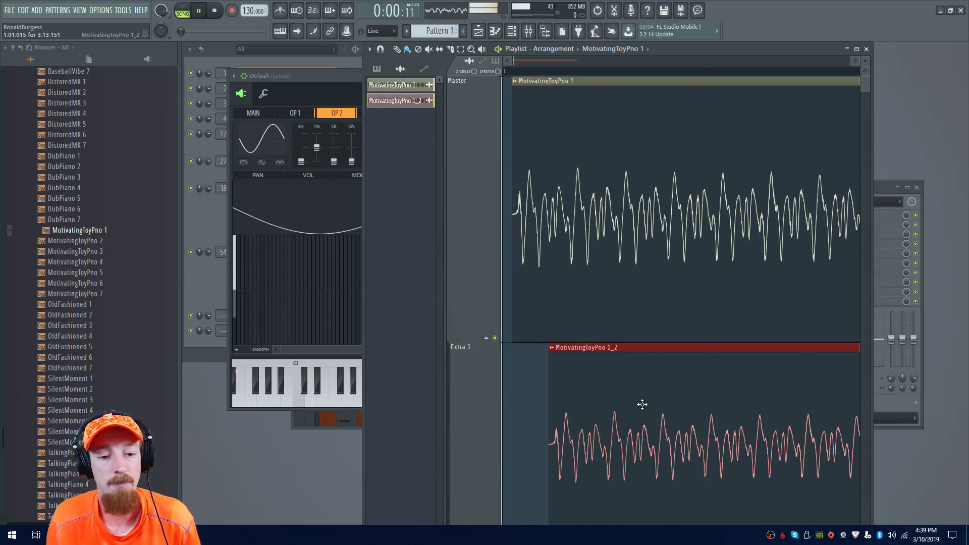
scroll(647, 396, down, 3)
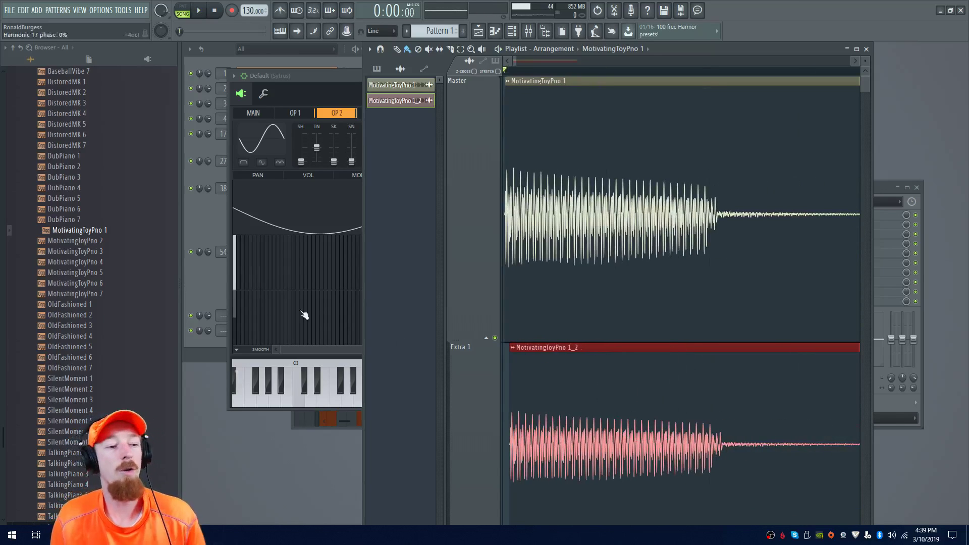
click(212, 281)
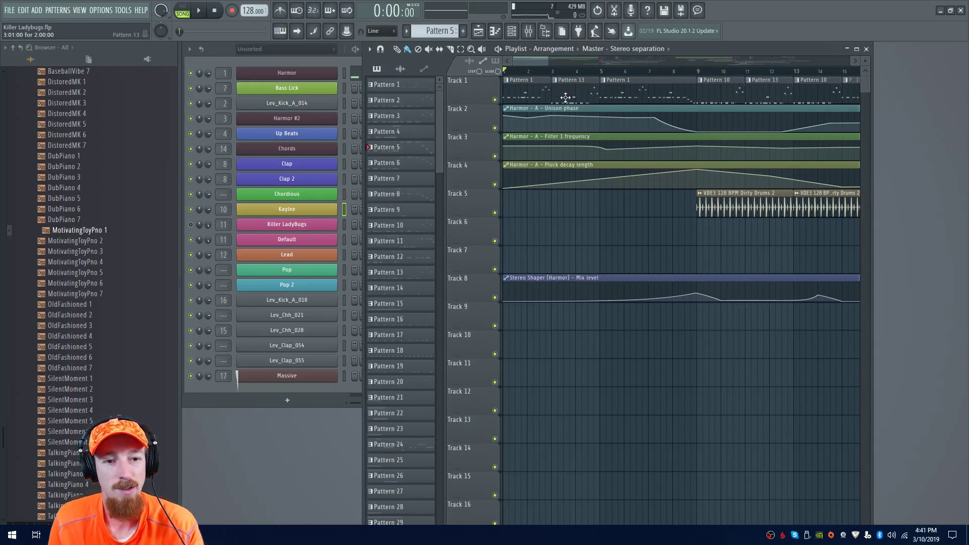
In the Killer Ladybugs project, select the Harmor - A - Unison phase automation clip and enlarge Track 2 to show its curve
drag(504, 96, 661, 101)
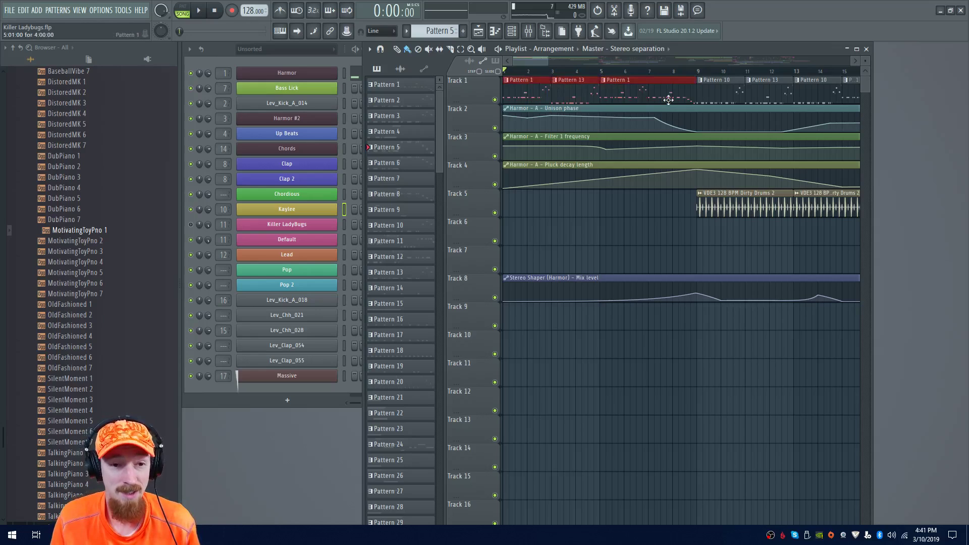
scroll(545, 111, up, 4)
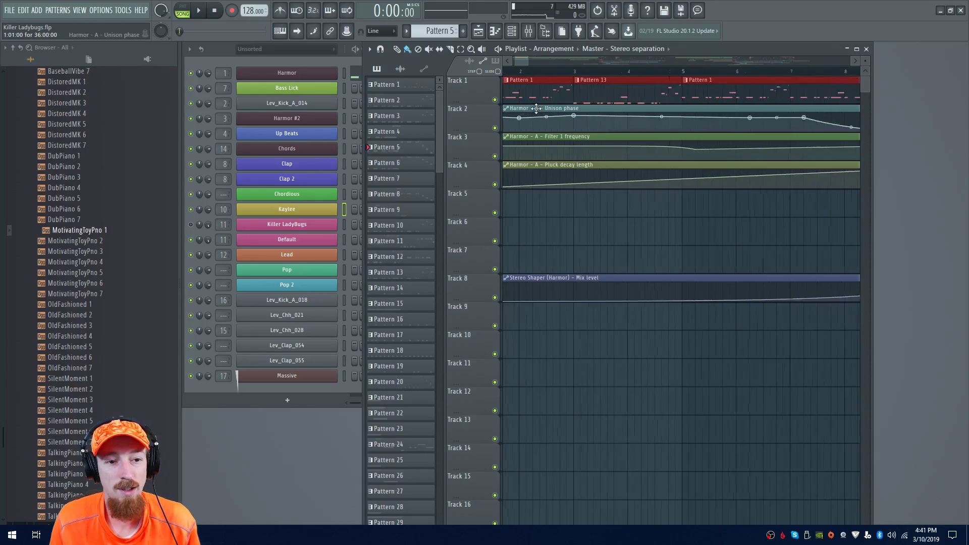
click(543, 112)
scroll(614, 116, down, 2)
scroll(614, 117, down, 3)
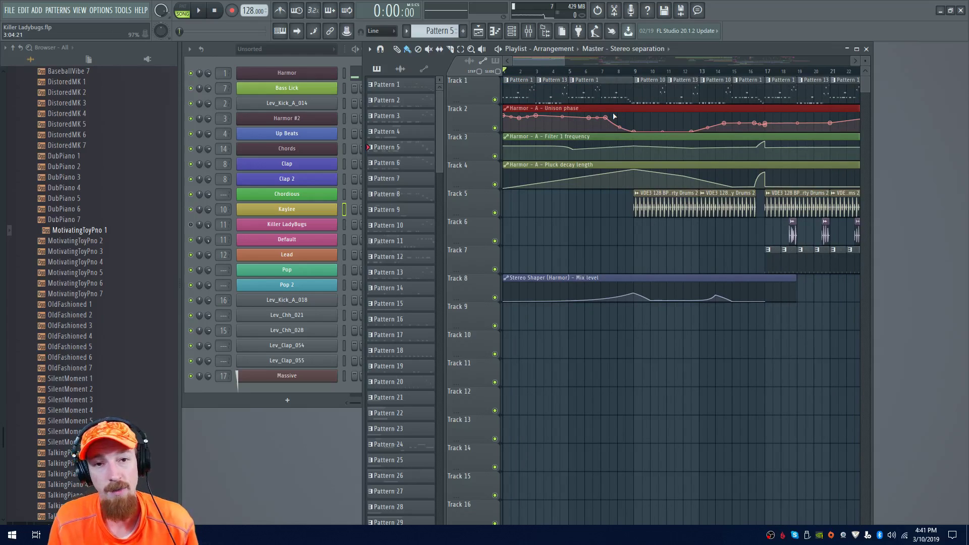
scroll(602, 97, up, 3)
scroll(602, 97, down, 1)
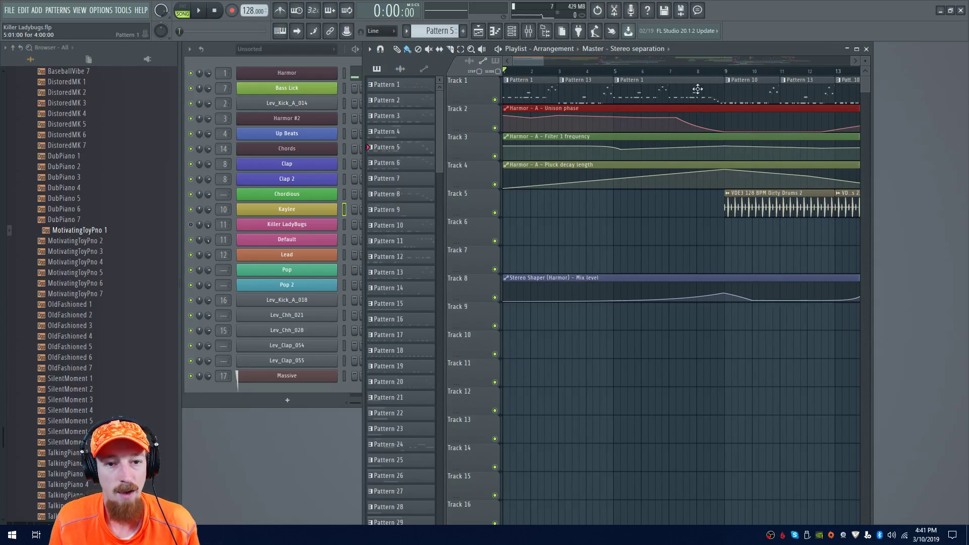
drag(490, 134, 491, 246)
scroll(595, 103, down, 2)
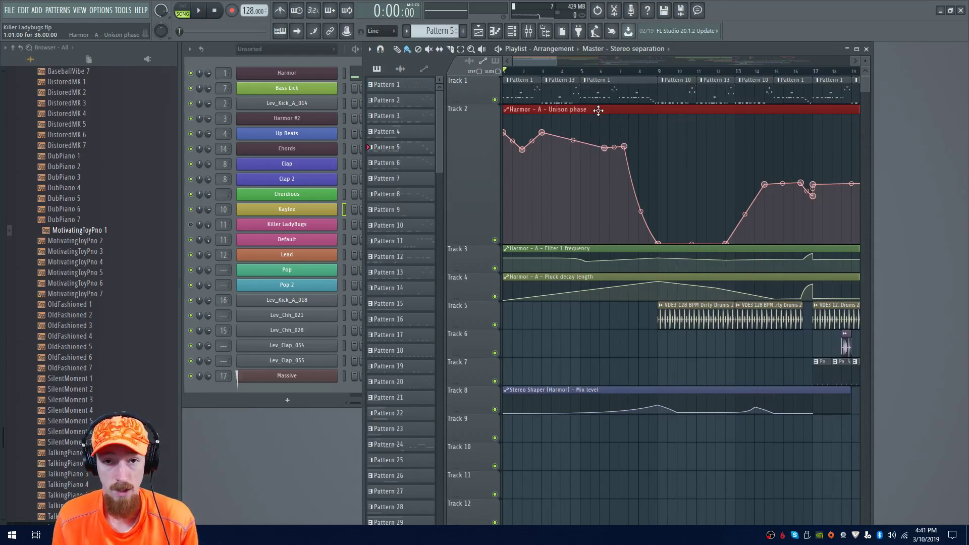
Play the song from the start past the drop in the Unison phase curve, stop it, and place the playhead at bar 7
key(space)
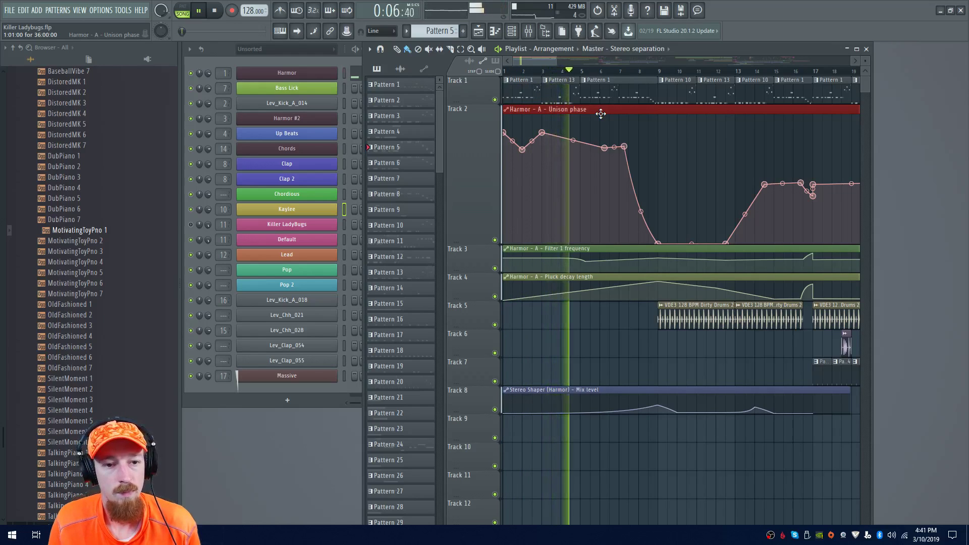
scroll(601, 114, up, 1)
scroll(601, 117, down, 2)
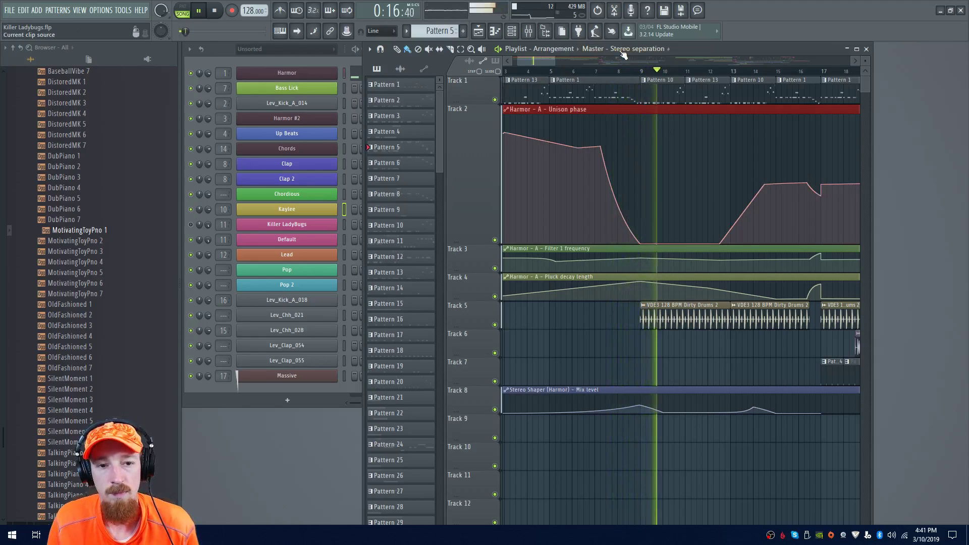
key(space)
click(601, 72)
click(594, 71)
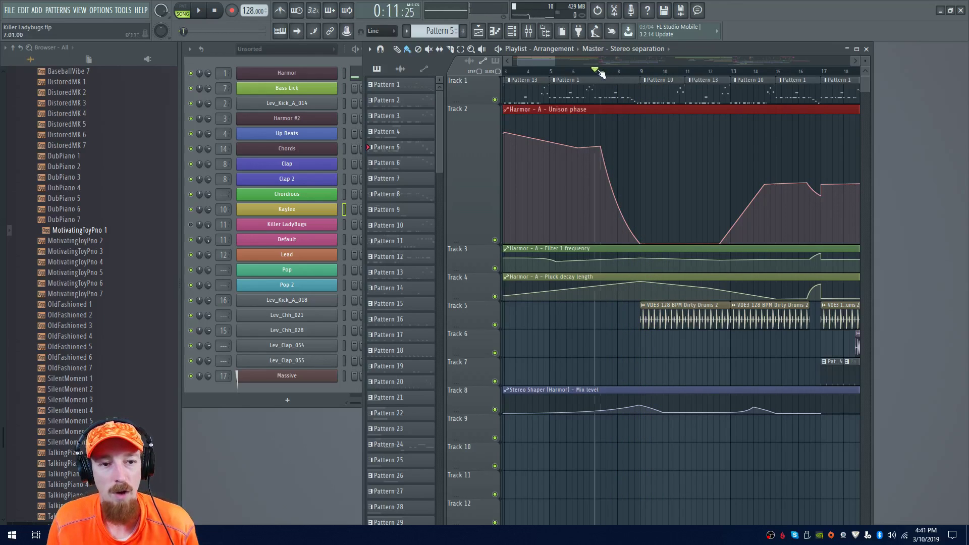
Play the Killer Ladybugs song from bar 7 through the falling section of the Unison phase curve
scroll(619, 87, up, 4)
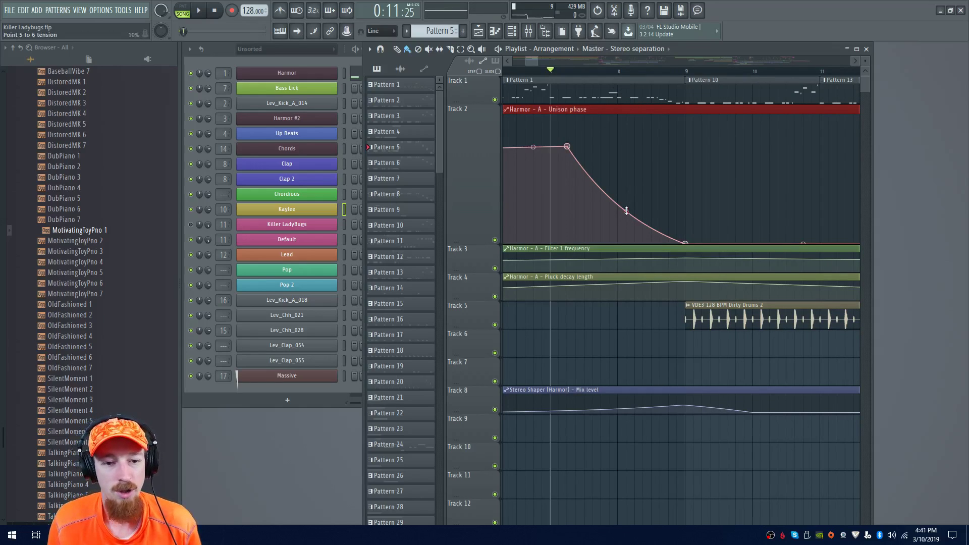
click(607, 87)
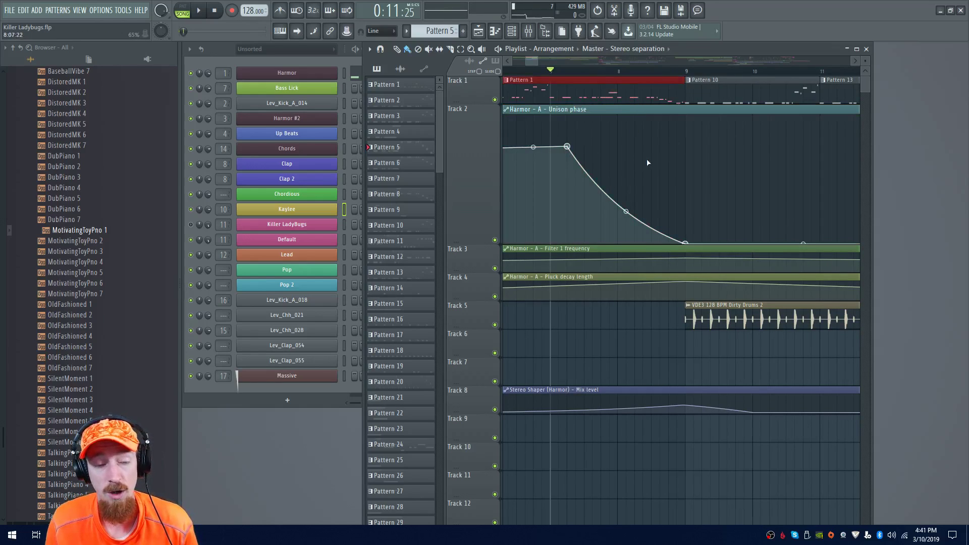
key(space)
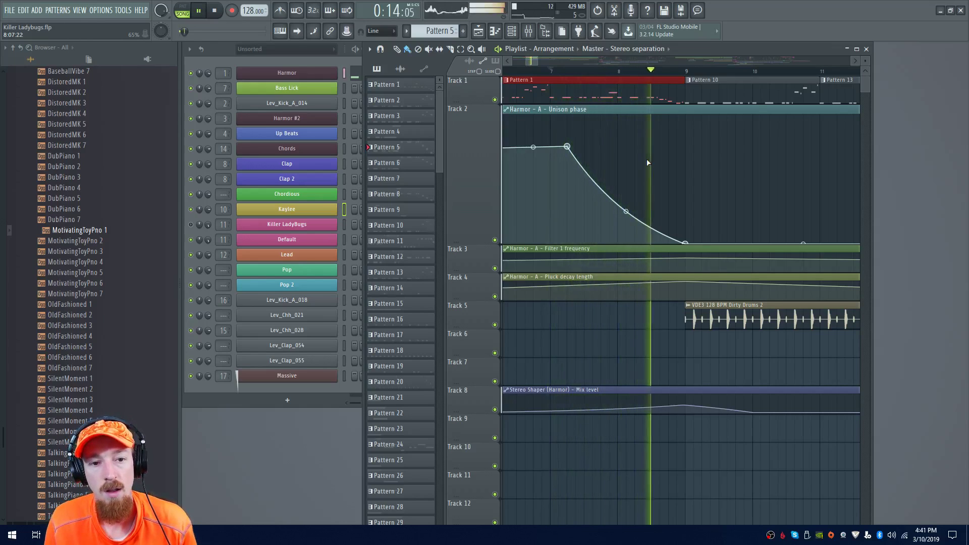
key(space)
Try a much steeper drop in the Unison phase curve before bar 9, play it, undo it, and briefly play the original curve
drag(626, 212, 614, 147)
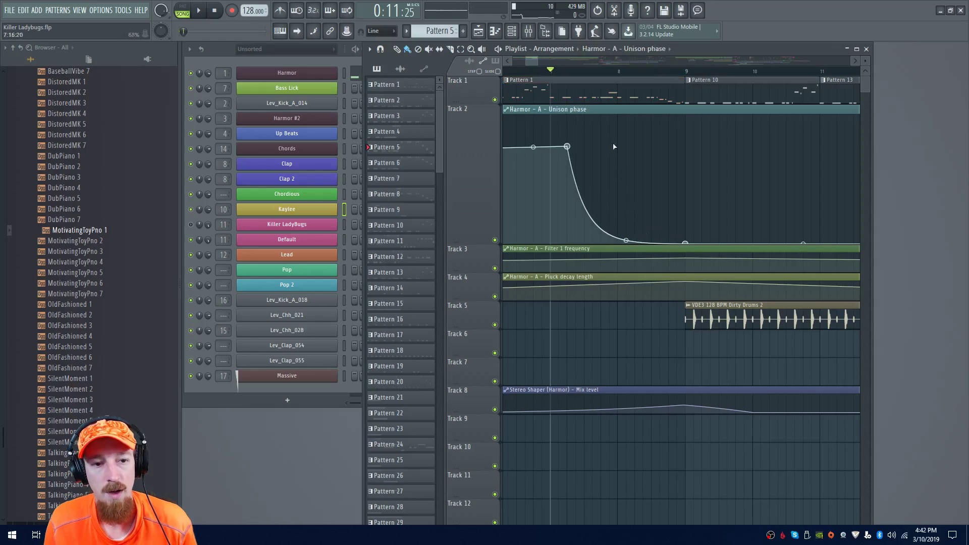
key(space)
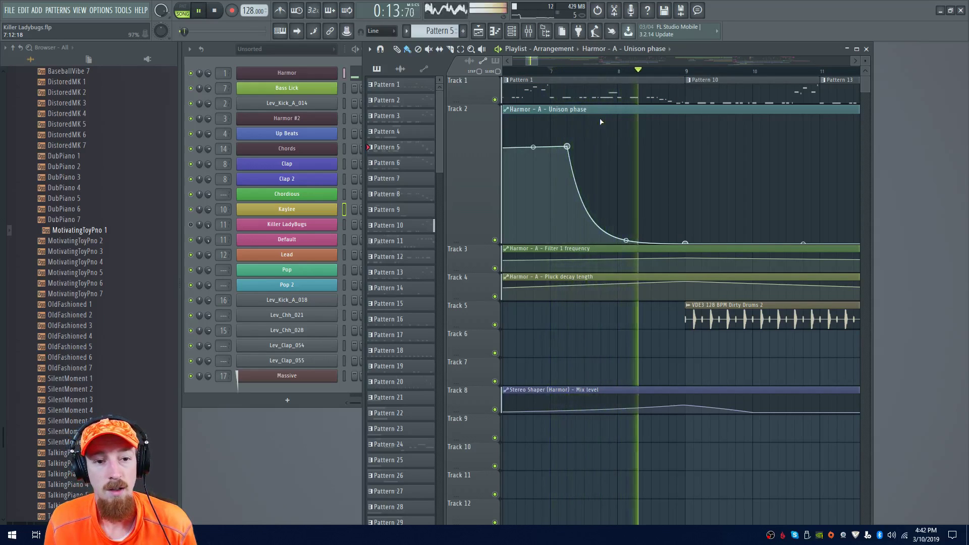
key(space)
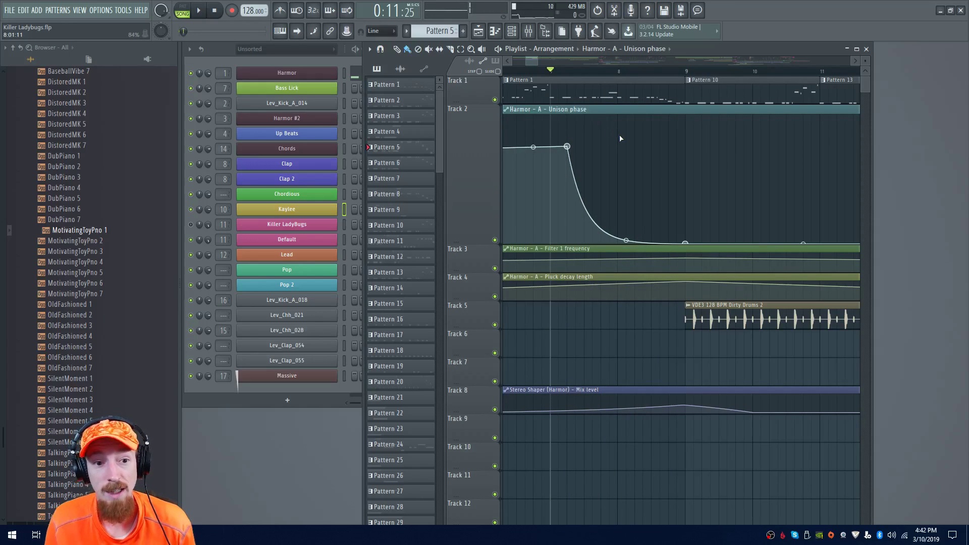
key(ctrl+z)
key(space)
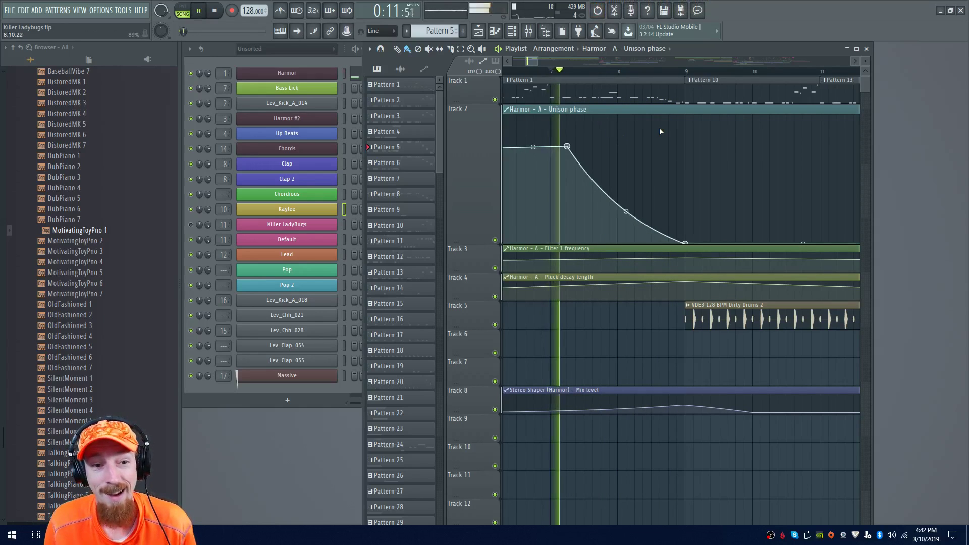
key(space)
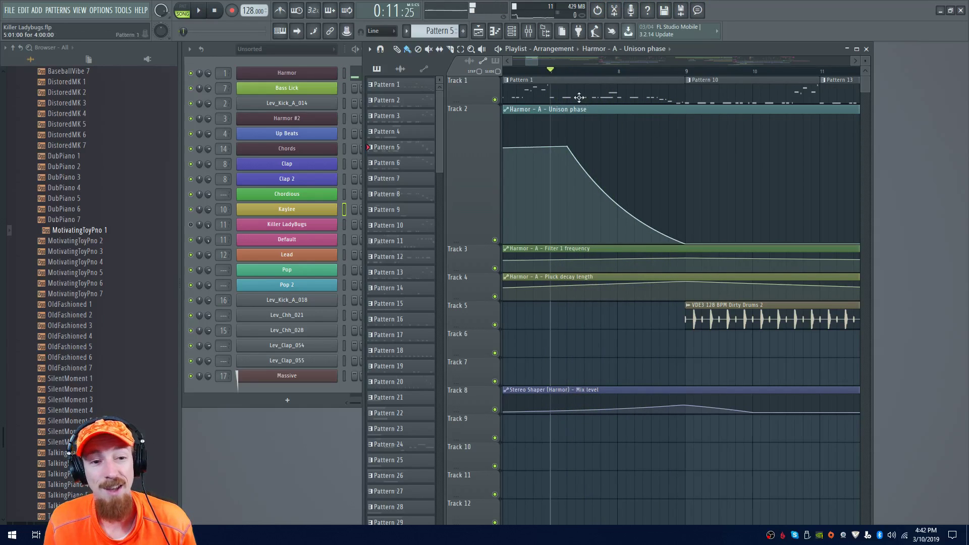
Steepen the Unison phase drop before bar 9 again, listen to it from bar 7, and undo the curve change
mouse_move(594, 120)
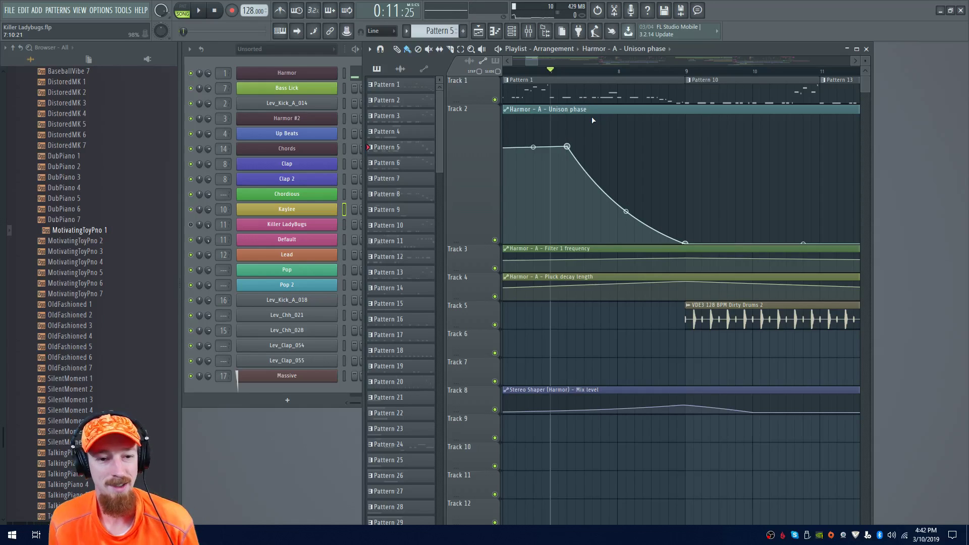
drag(626, 211, 635, 221)
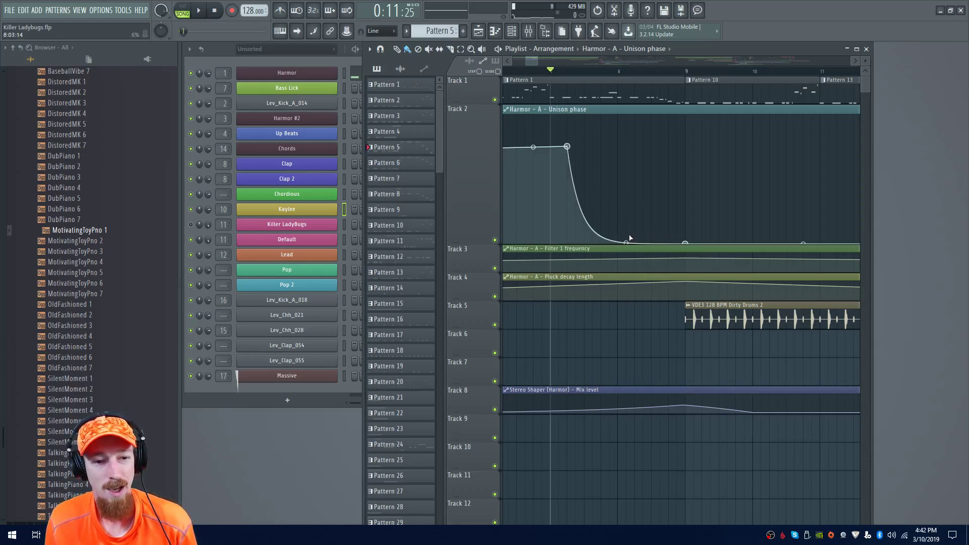
key(space)
key(space)
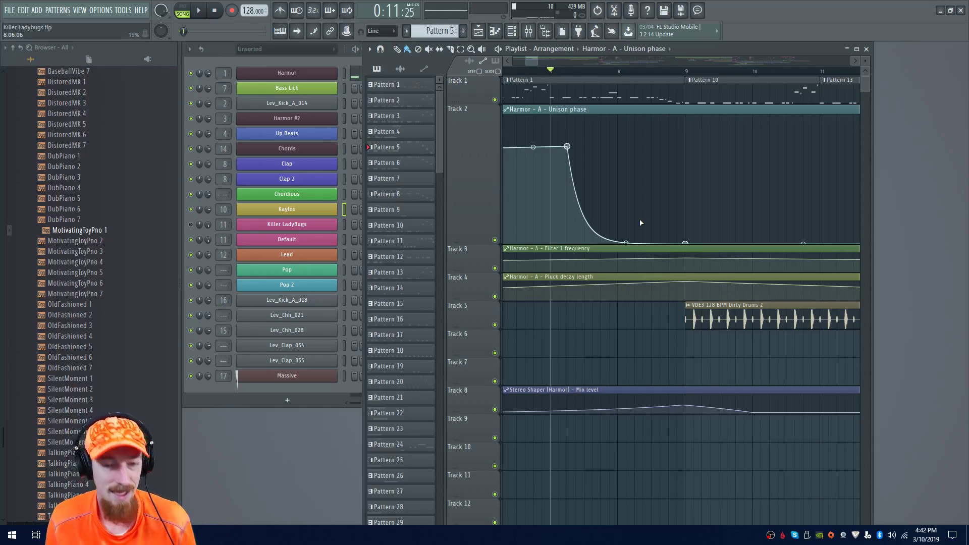
key(ctrl+z)
Open the Harmor channel's plugin, play the song from bar 7, and lower the Unison phase slider during playback
mouse_move(608, 118)
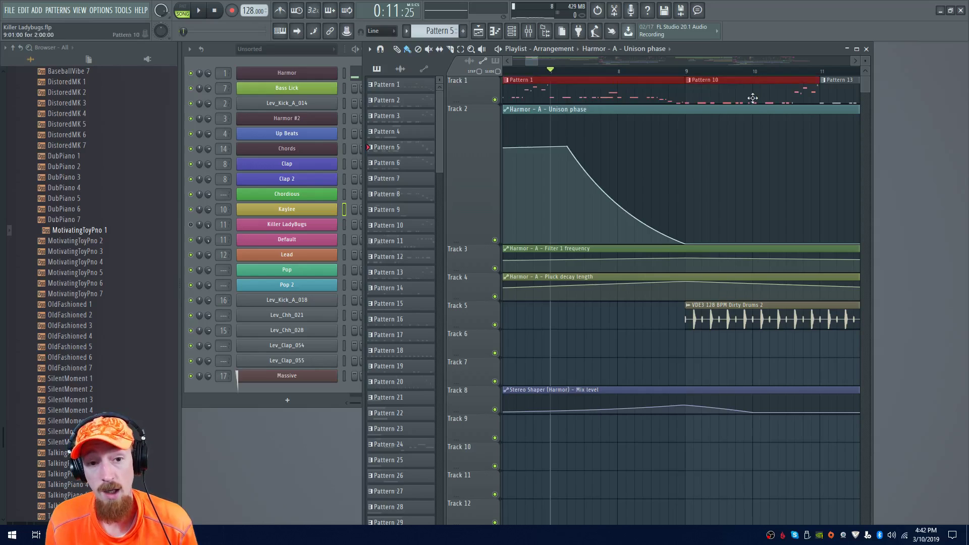
click(703, 97)
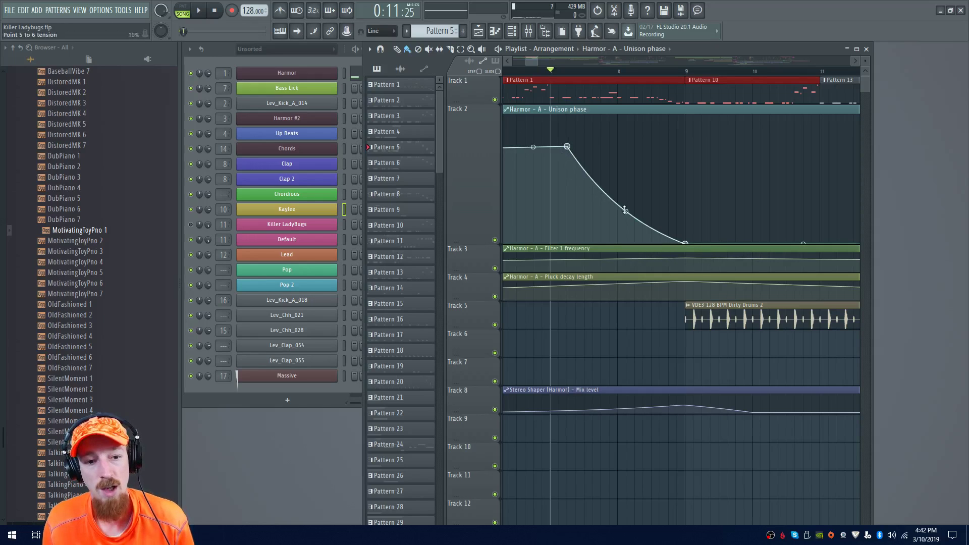
click(280, 49)
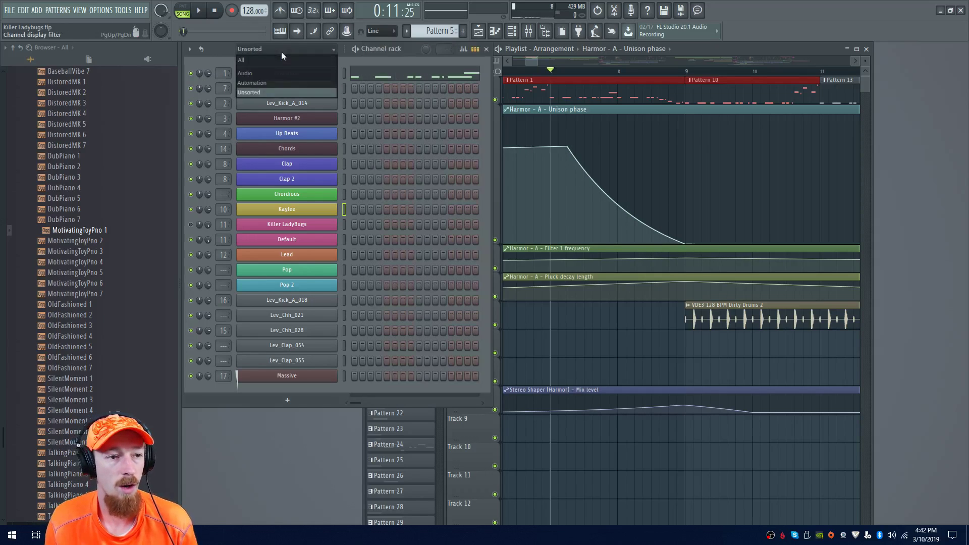
click(261, 52)
click(277, 74)
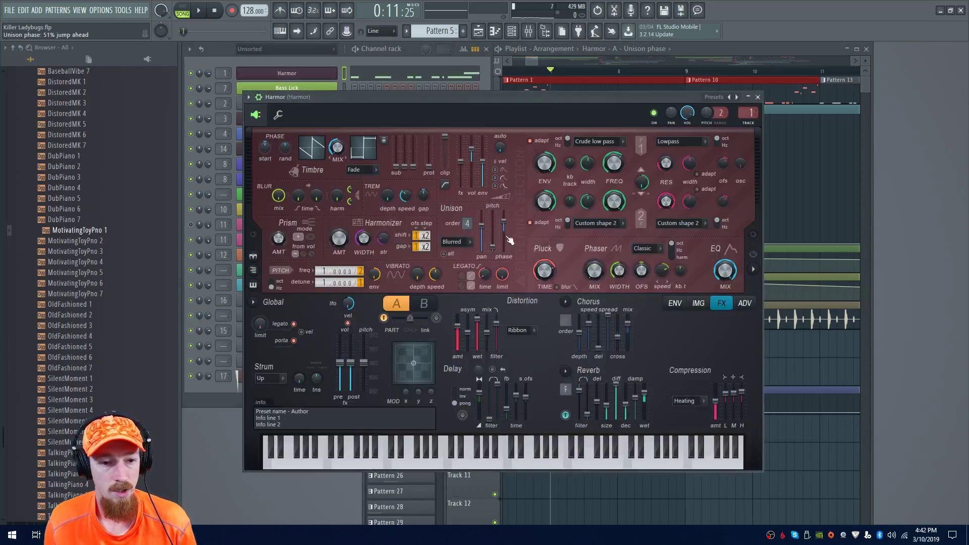
key(space)
drag(507, 229, 507, 255)
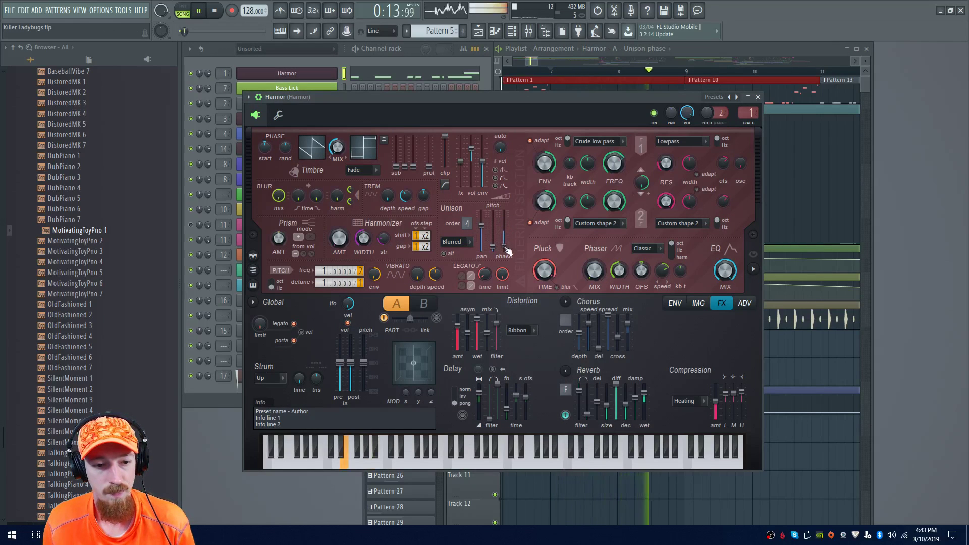
key(space)
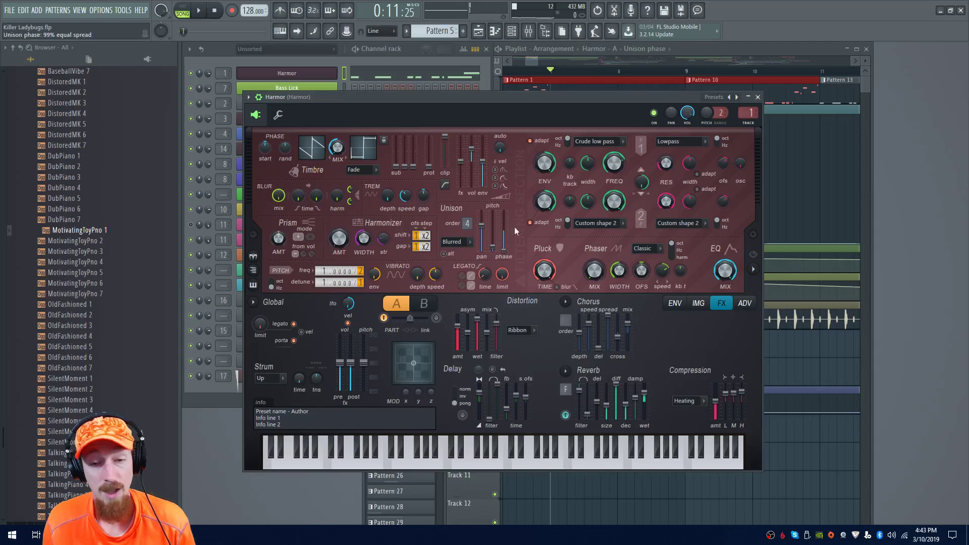
Move the Harmor window slightly up and add a Sytrus synth channel from the plugin picker
drag(586, 103, 586, 93)
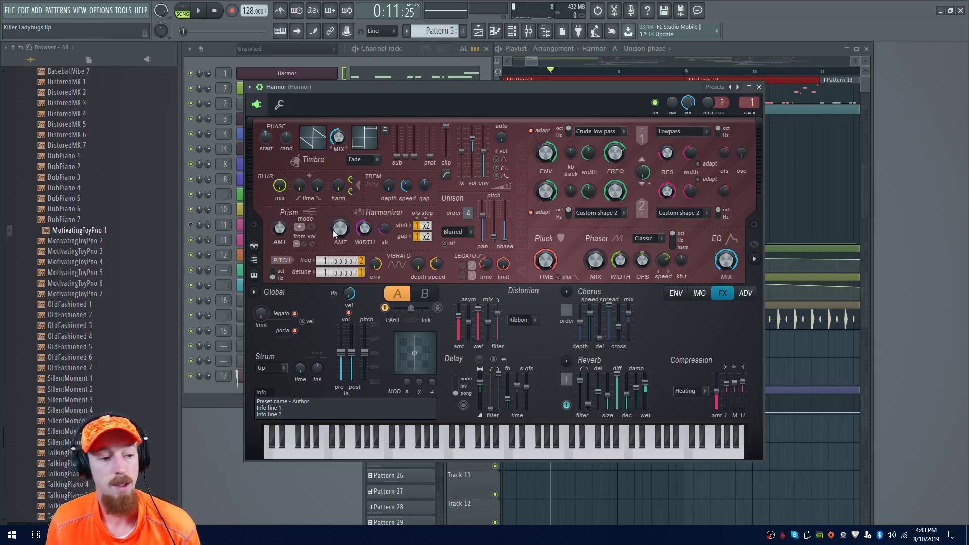
key(F6)
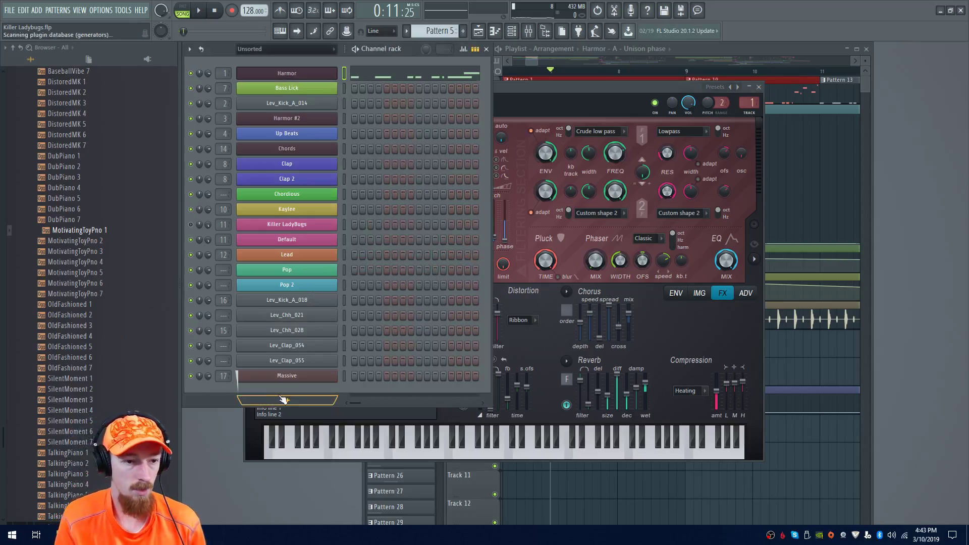
key(F8)
text(sy)
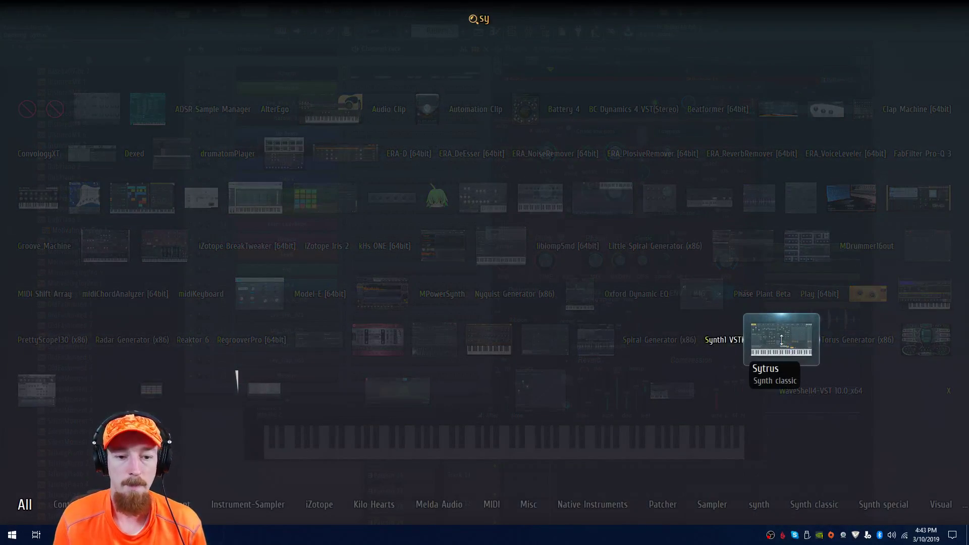
click(782, 339)
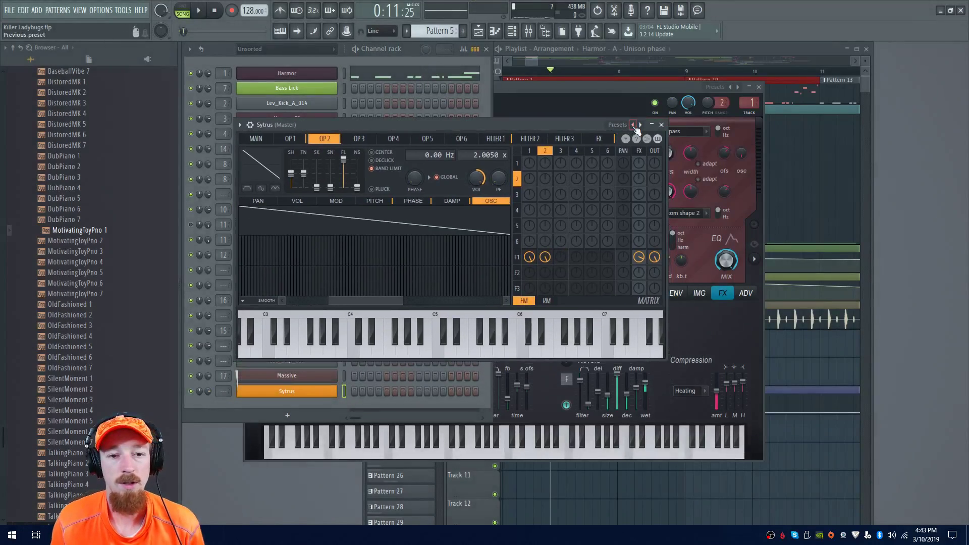
Load the Default preset in Sytrus and set operator 1 to a 60 Hz frequency offset with a frequency ratio of 0
click(636, 127)
click(656, 382)
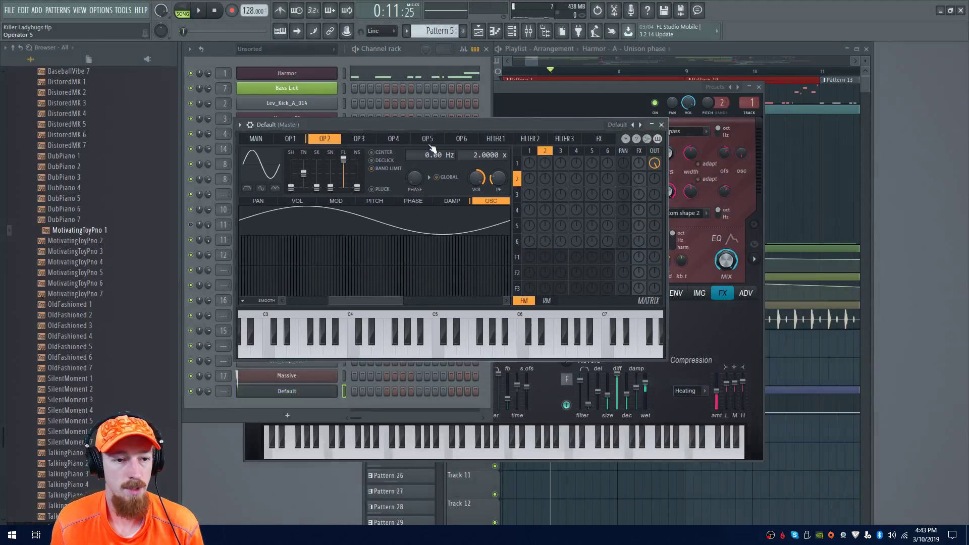
click(290, 139)
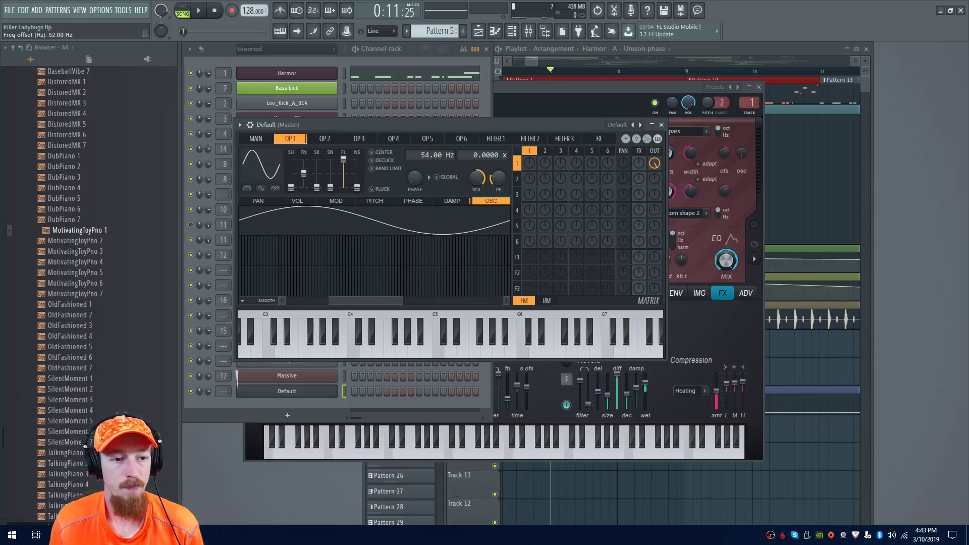
drag(436, 155, 436, 166)
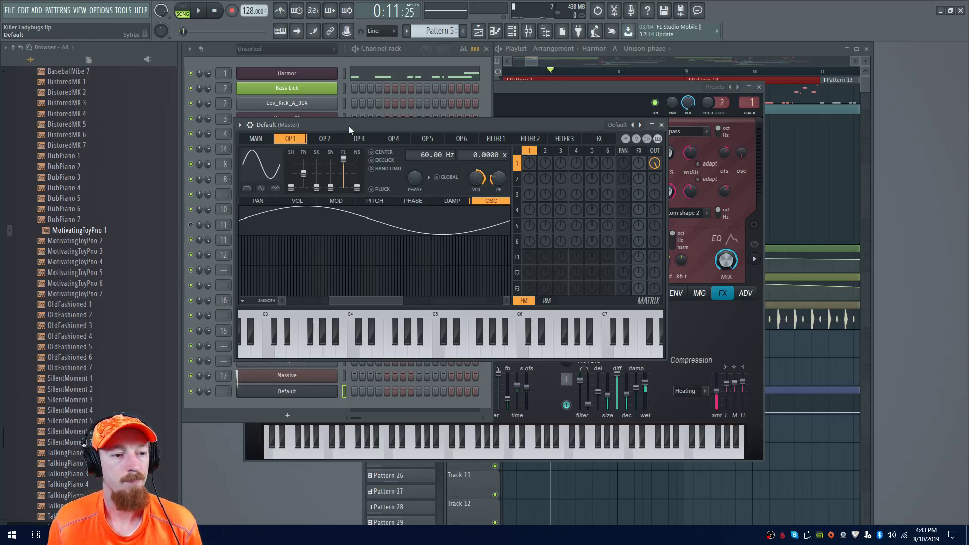
Create a new empty pattern and open the piano roll of the new Sytrus channel
click(463, 31)
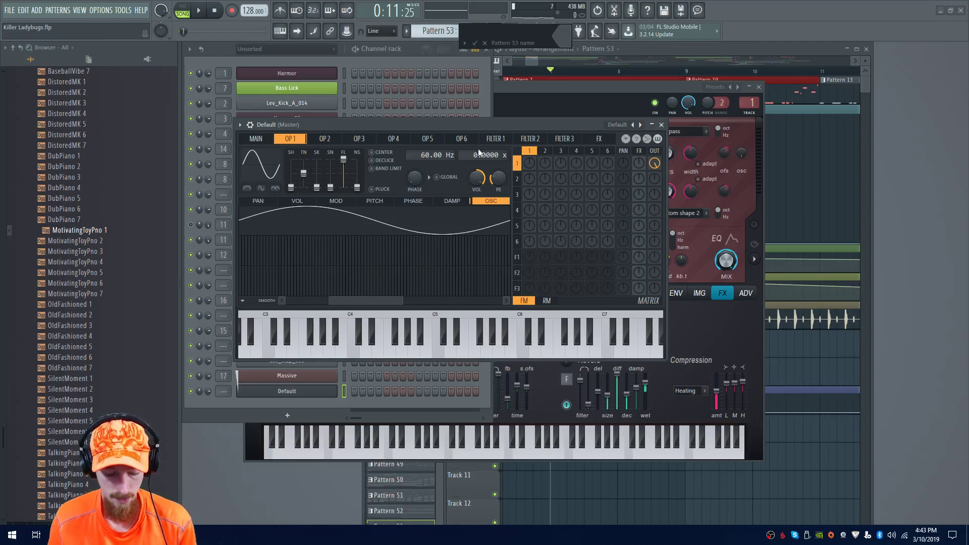
key(Return)
right_click(335, 391)
click(366, 391)
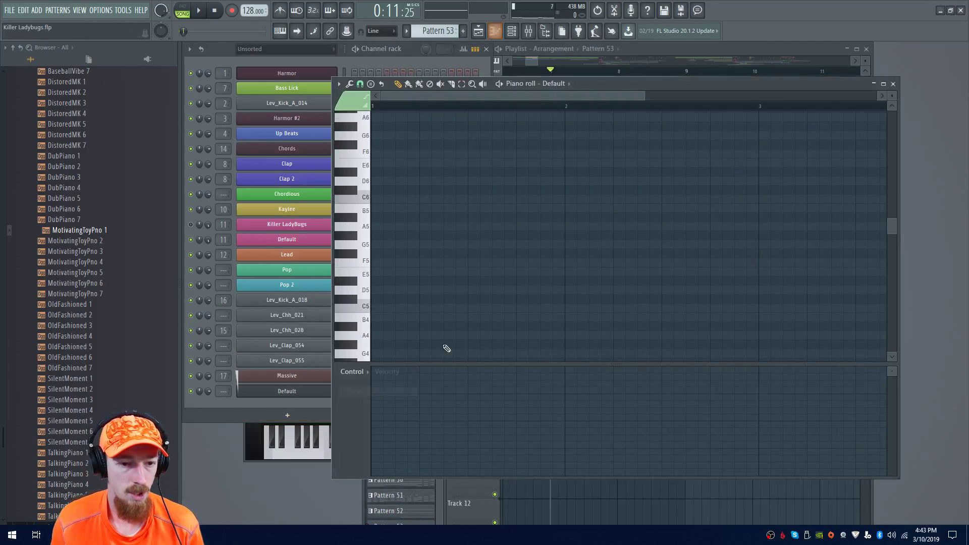
Draw a C5 note one bar long from the start of bar 1 and raise its velocity to maximum
click(392, 308)
drag(393, 308, 564, 308)
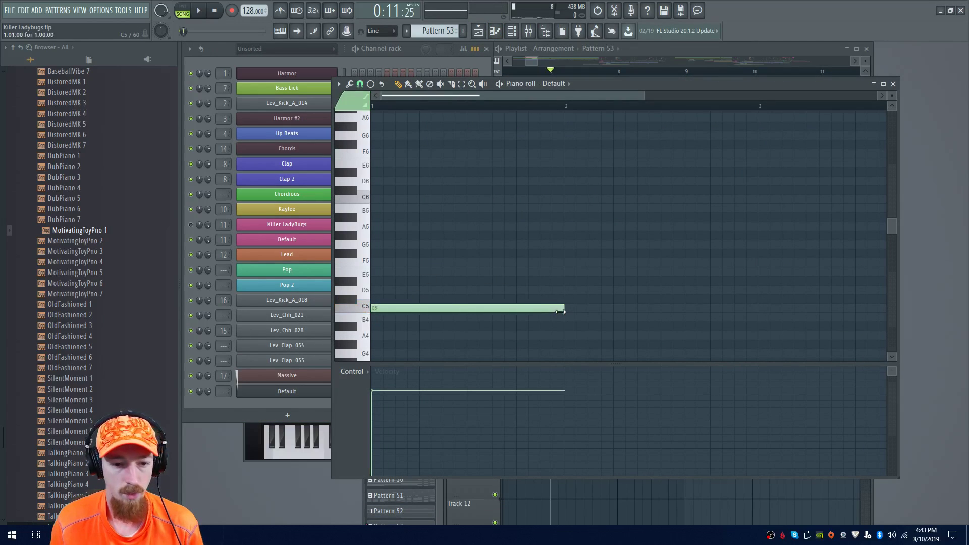
click(380, 369)
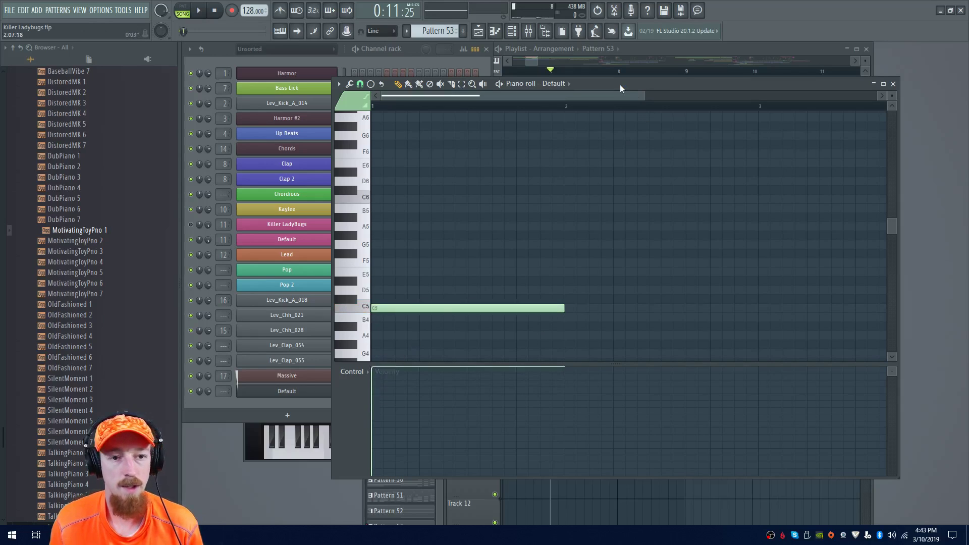
Arrange Sytrus above the piano roll, switch playback to pattern mode, and listen to the 60 Hz sine note
drag(623, 85, 629, 198)
click(575, 129)
drag(601, 125, 592, 119)
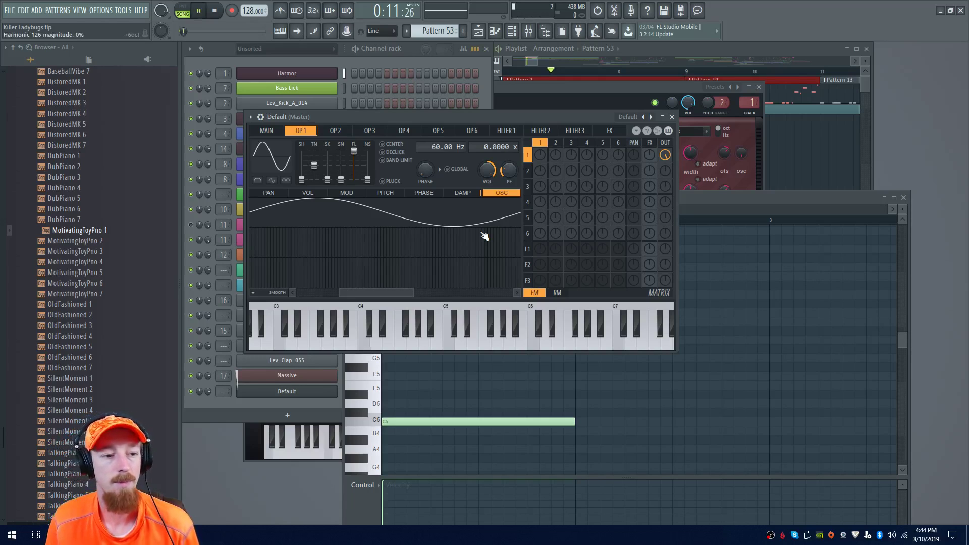
key(l)
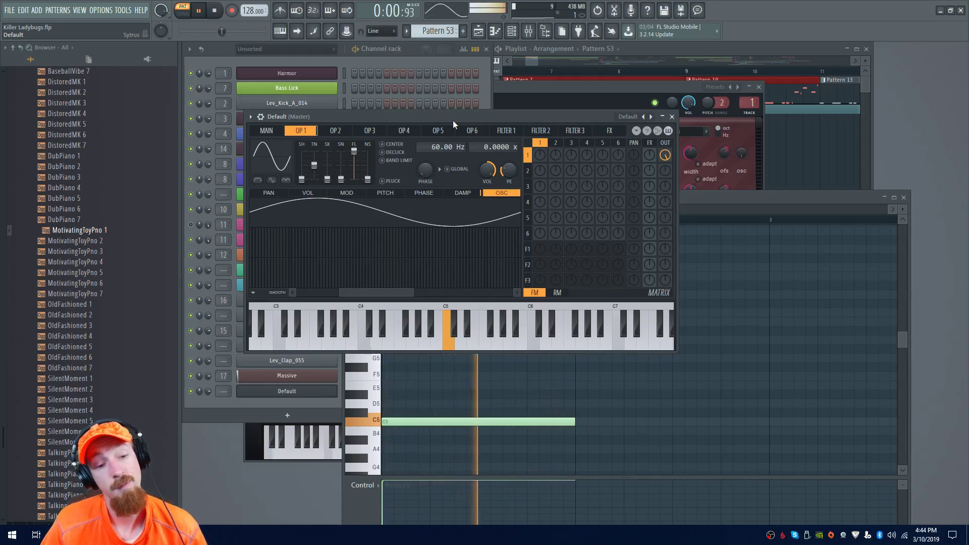
key(space)
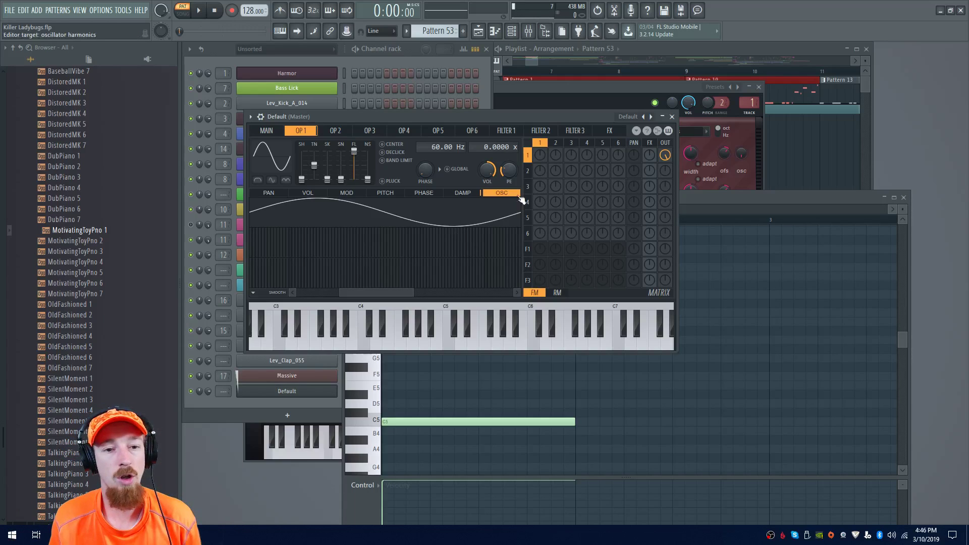
Reposition the Sytrus window, open operator 2, and raise its output level with its frequency ratio at 0
drag(536, 117, 521, 103)
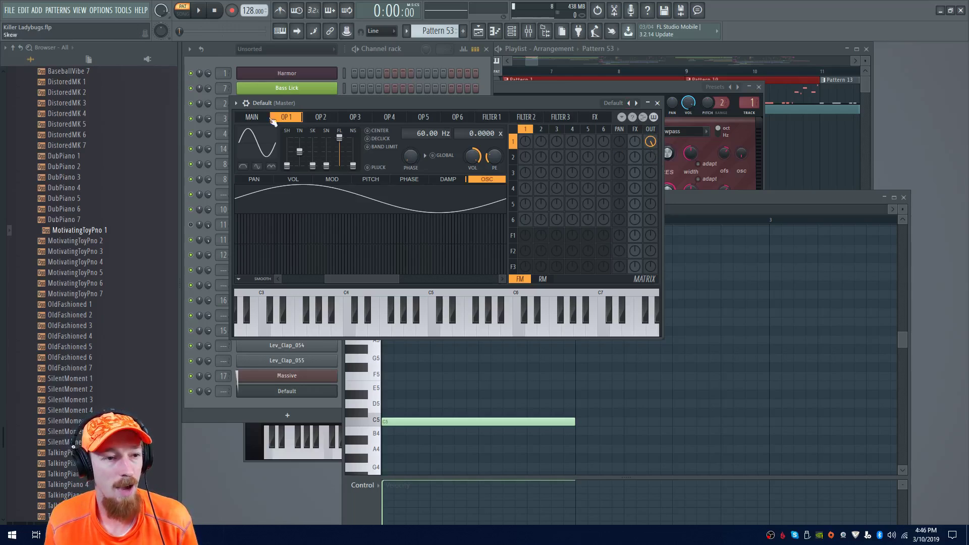
click(541, 188)
drag(650, 157, 651, 148)
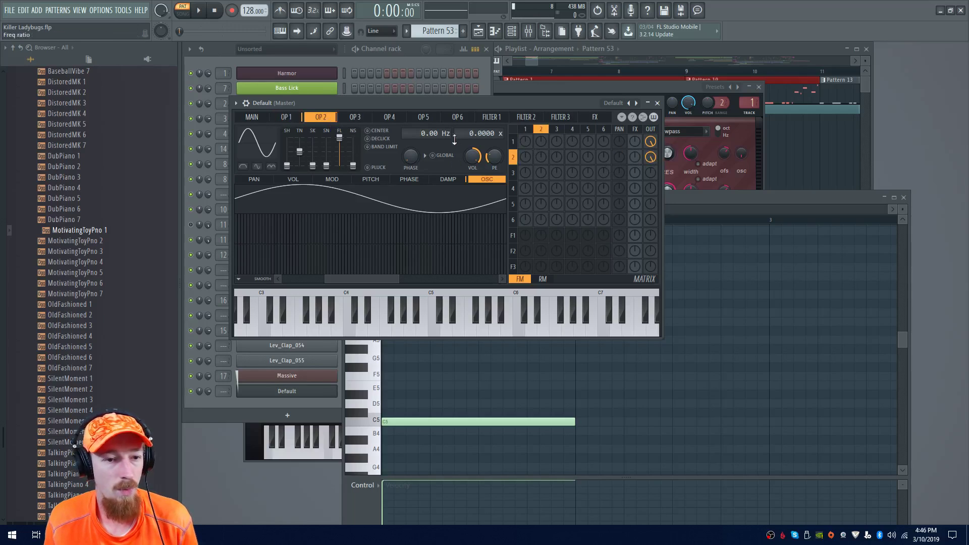
Set operator 2's frequency offset to 60 Hz, raise its lowest harmonic bar, and turn its output level up again
drag(340, 276, 299, 276)
click(236, 217)
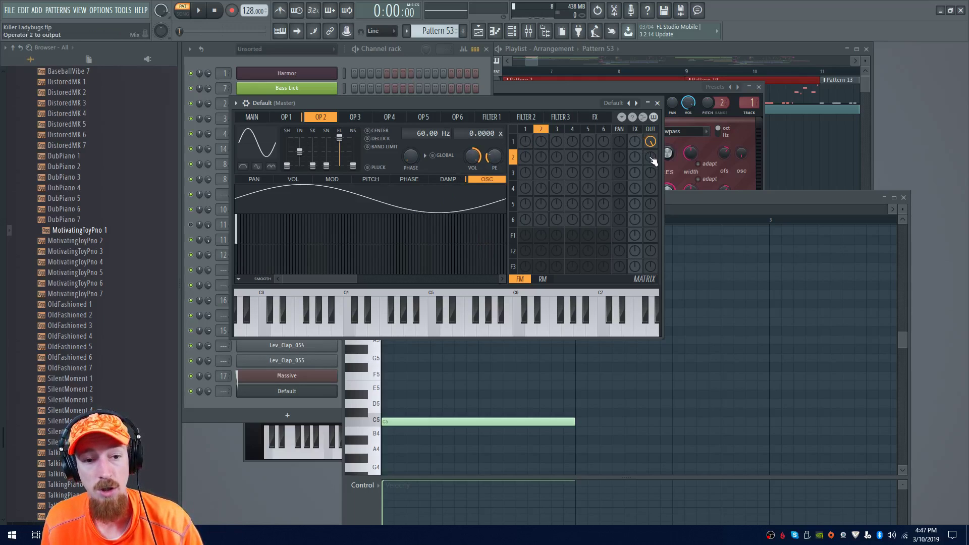
mouse_move(654, 157)
mouse_down()
mouse_move(656, 166)
mouse_move(654, 146)
mouse_up()
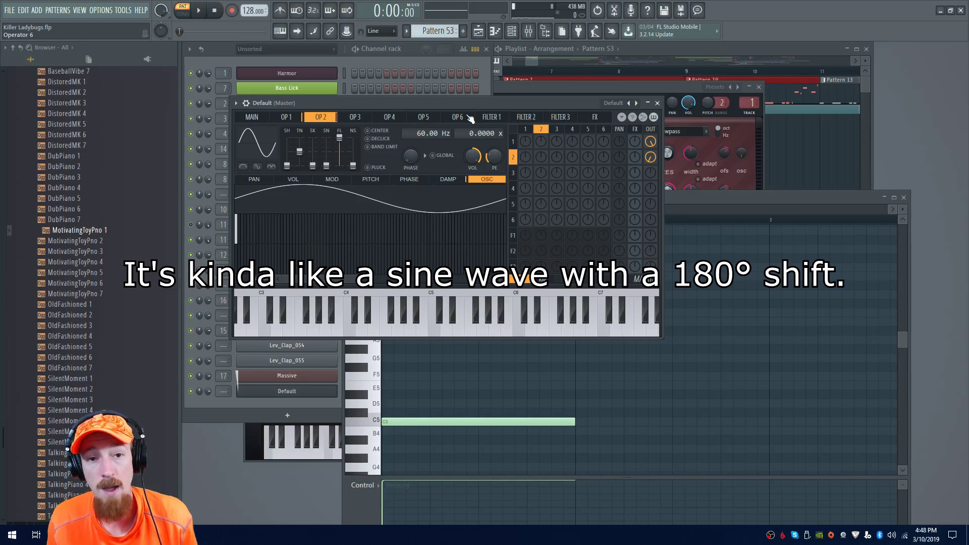
Open the Lev_Kick_A_014 sample, compare its waveform with Reverse polarity on and off, and close it with the option off
click(222, 52)
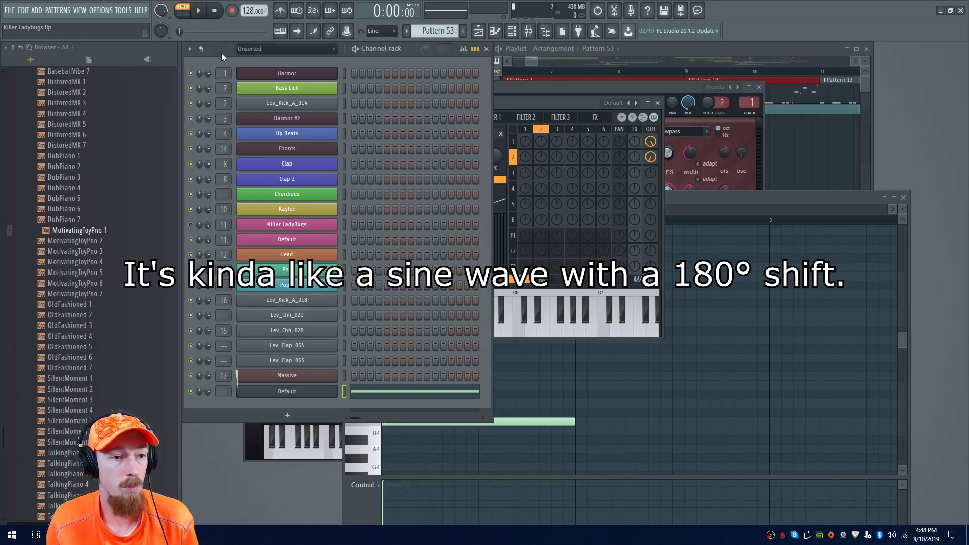
click(292, 104)
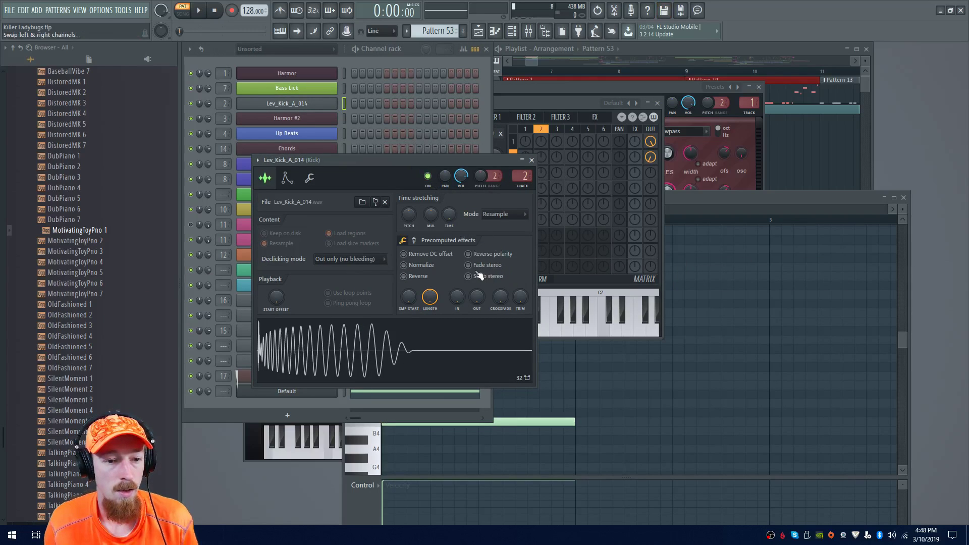
click(468, 254)
click(468, 254)
click(468, 254)
click(468, 254)
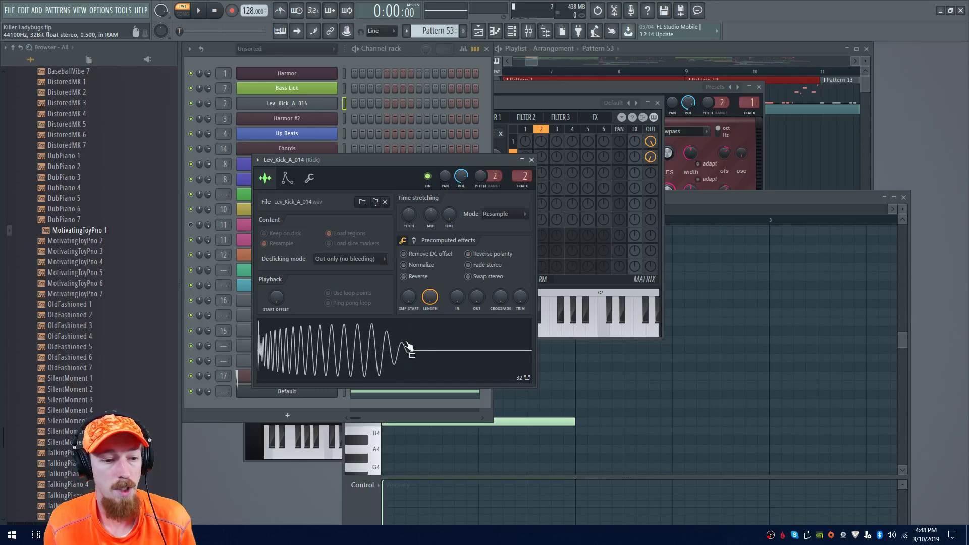
click(468, 254)
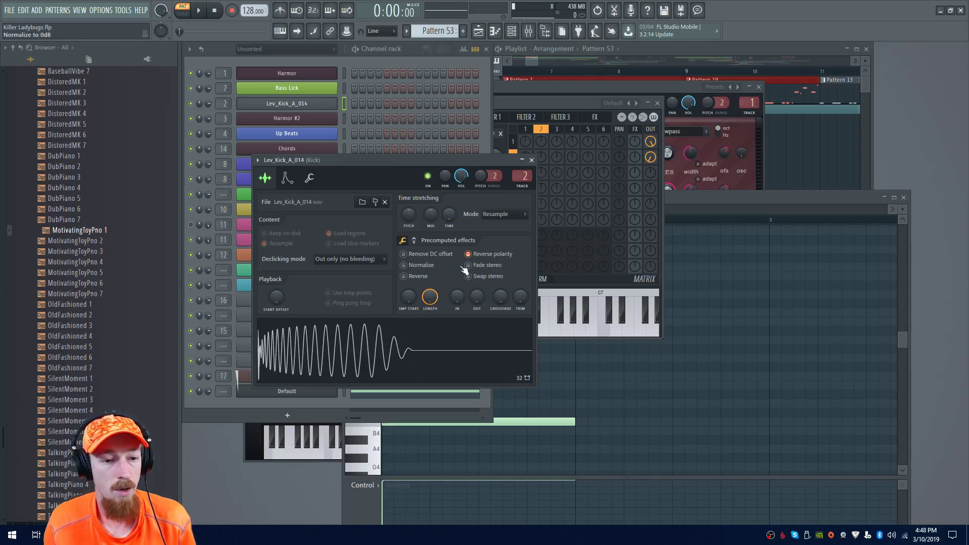
click(468, 254)
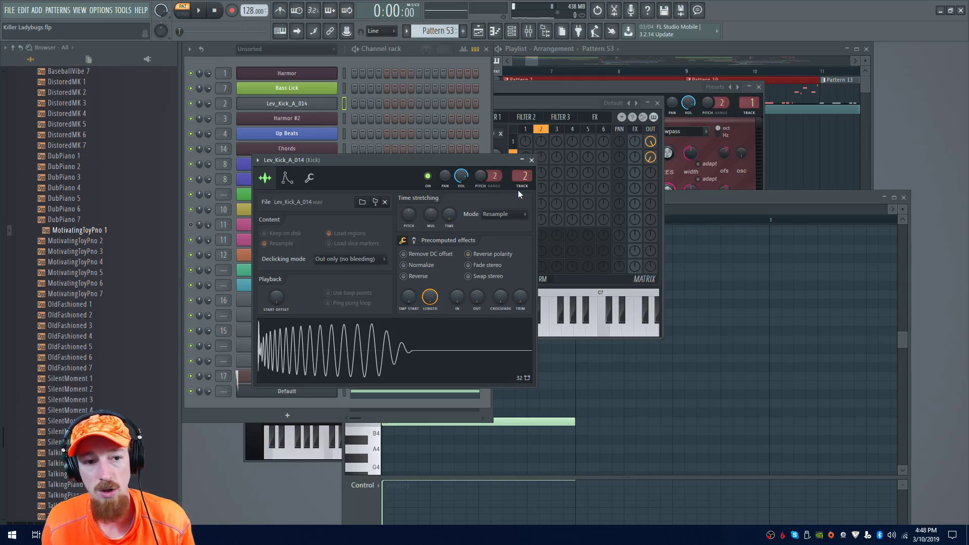
click(531, 160)
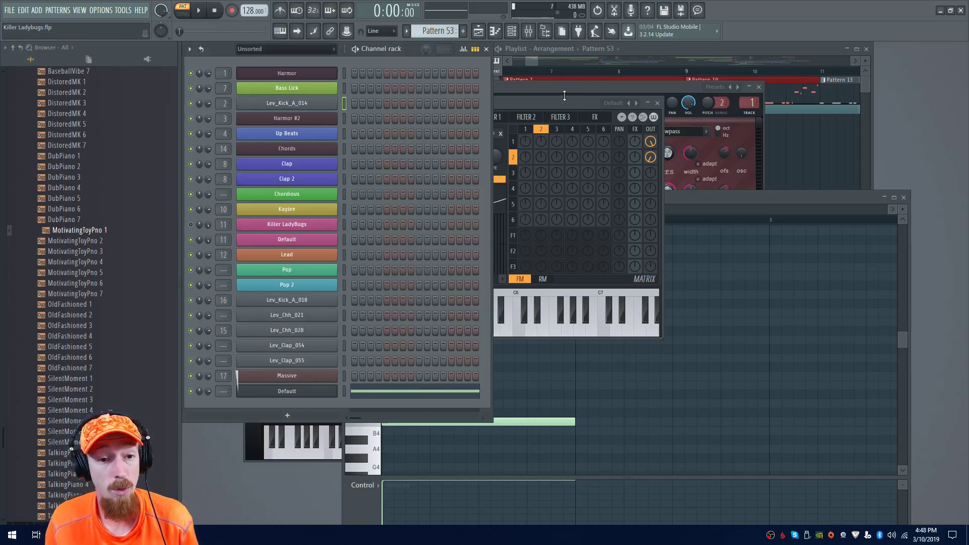
Return to operator 1 in Sytrus and set operator 2's output level to about -91% while the note plays
drag(562, 102, 545, 107)
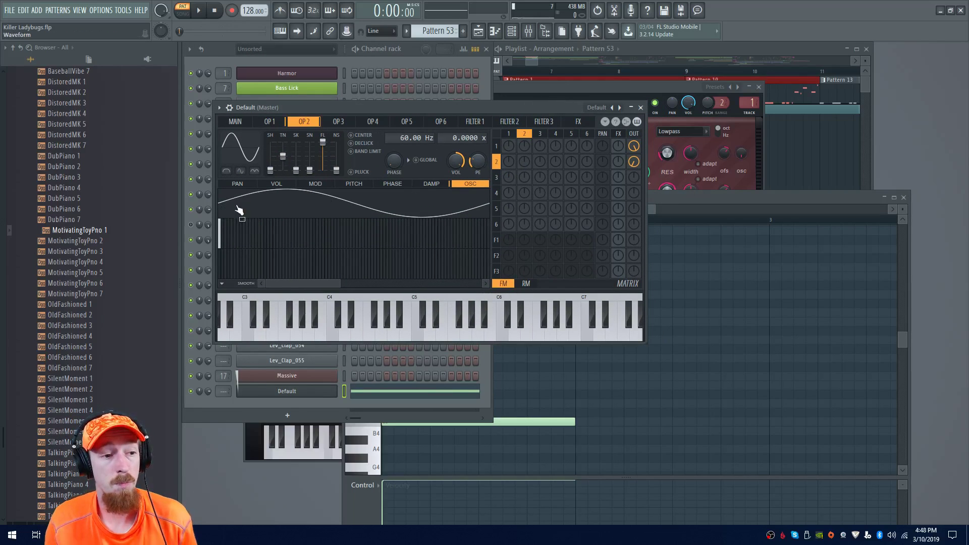
click(269, 121)
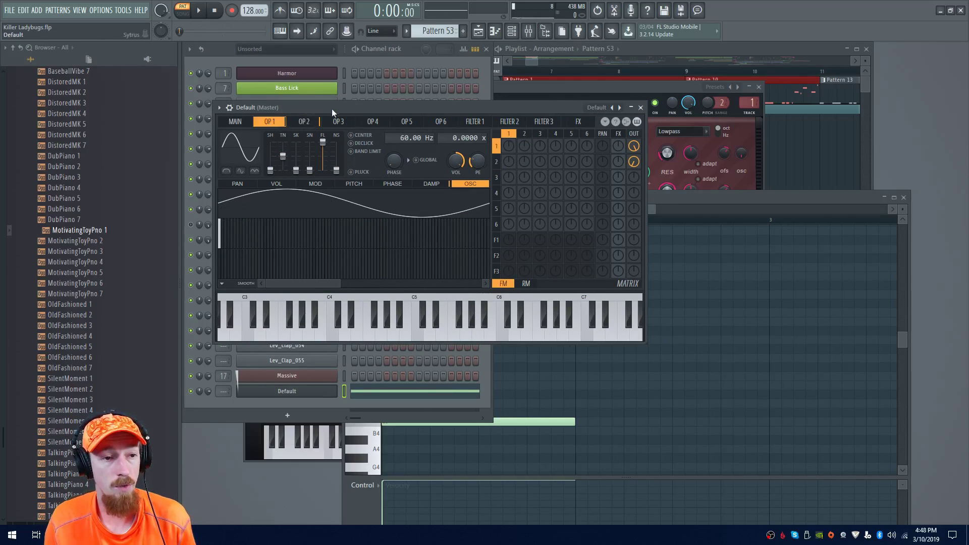
drag(326, 108, 345, 104)
key(space)
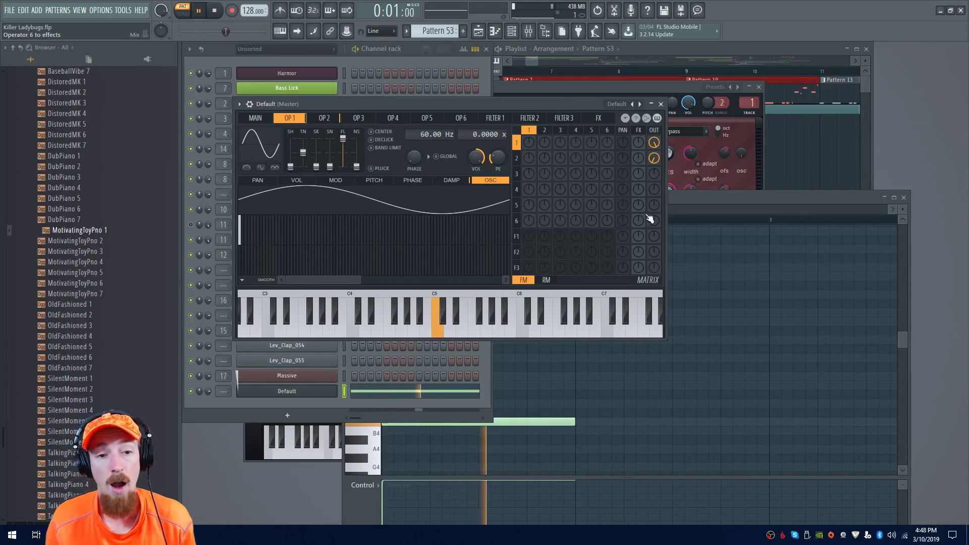
drag(651, 162, 658, 166)
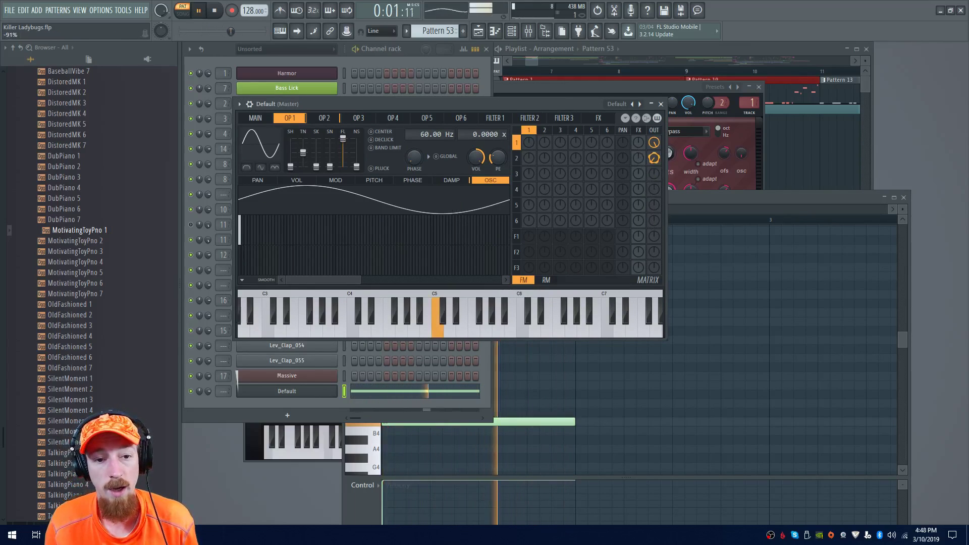
key(space)
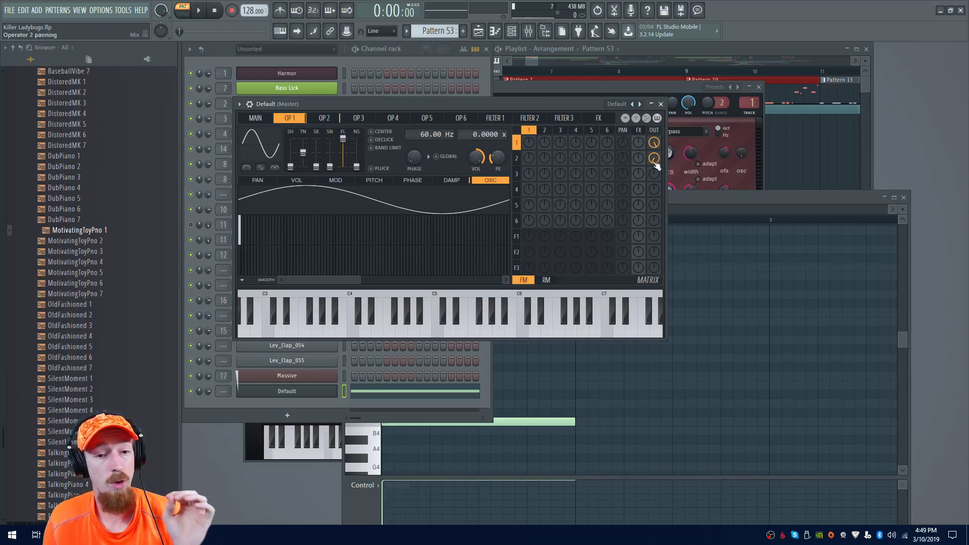
Pan Sytrus operators 1 and 2 to opposite sides and listen to the C5 note with the piano roll in front
drag(623, 143, 625, 161)
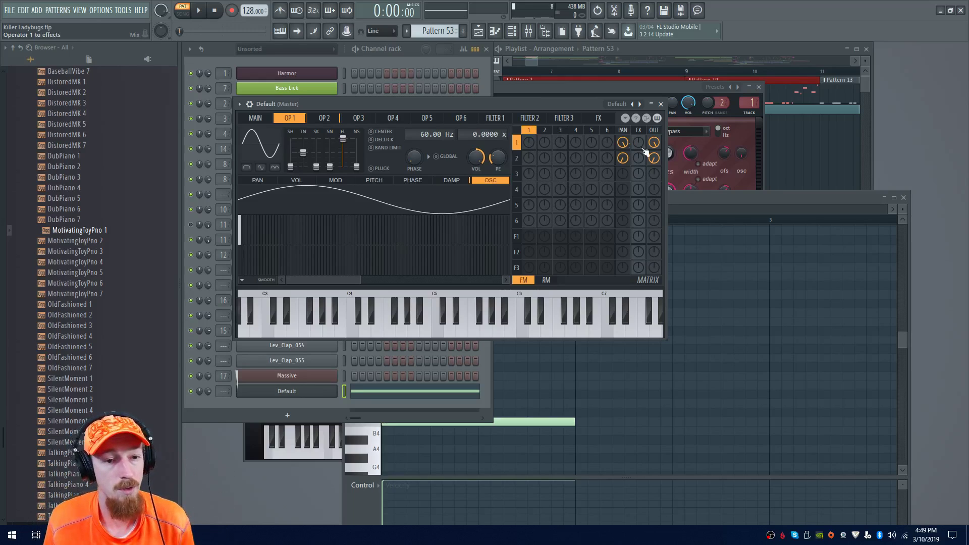
key(space)
key(space)
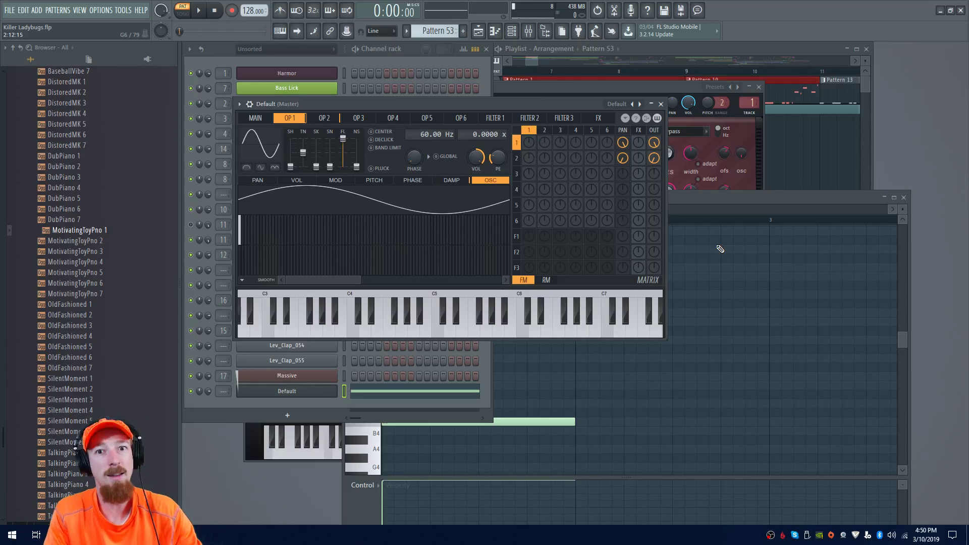
click(700, 199)
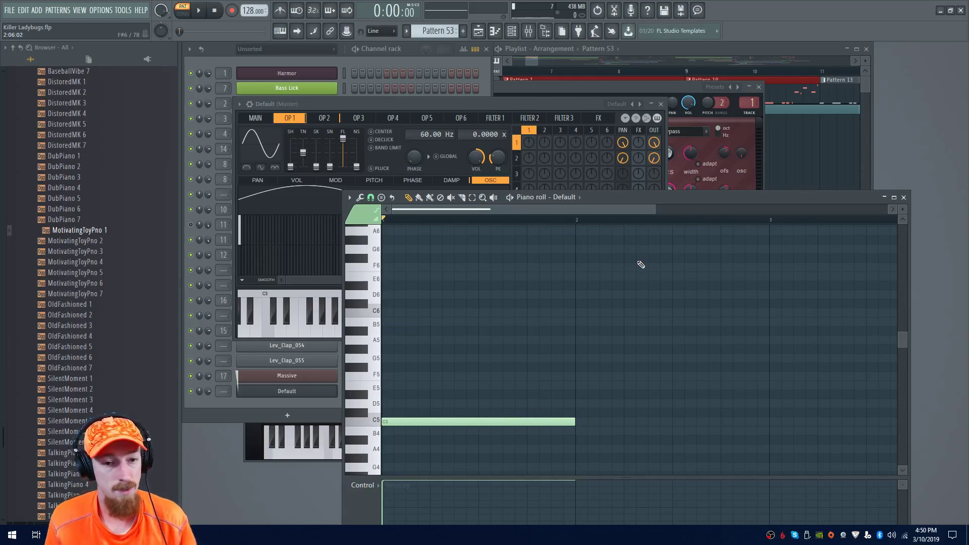
key(space)
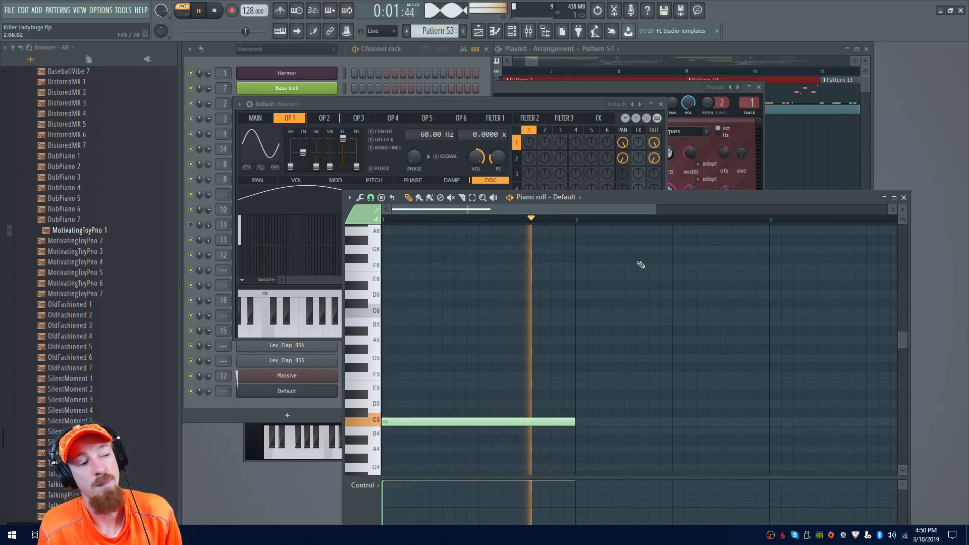
key(space)
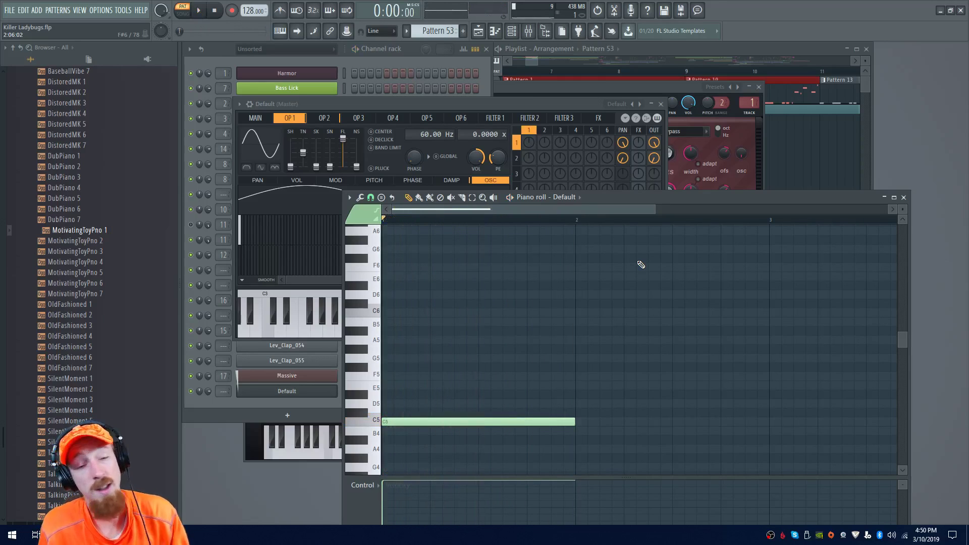
Show operator 2 in Sytrus above the playlist and close the Sytrus window
click(483, 107)
click(321, 118)
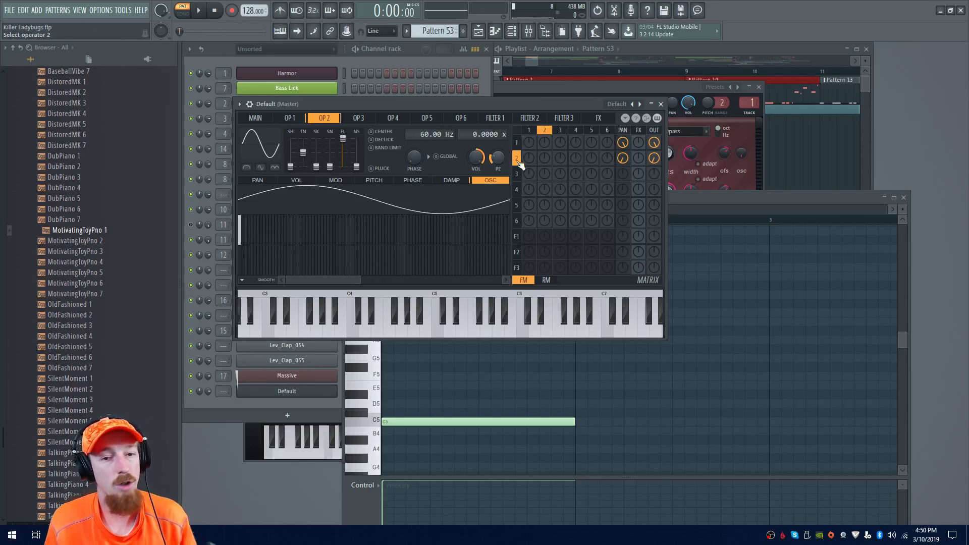
click(531, 59)
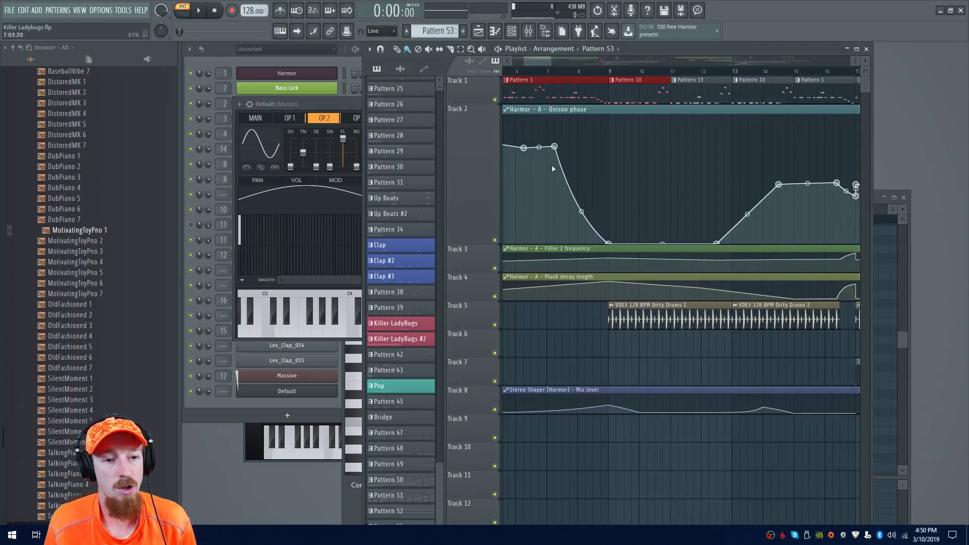
click(643, 99)
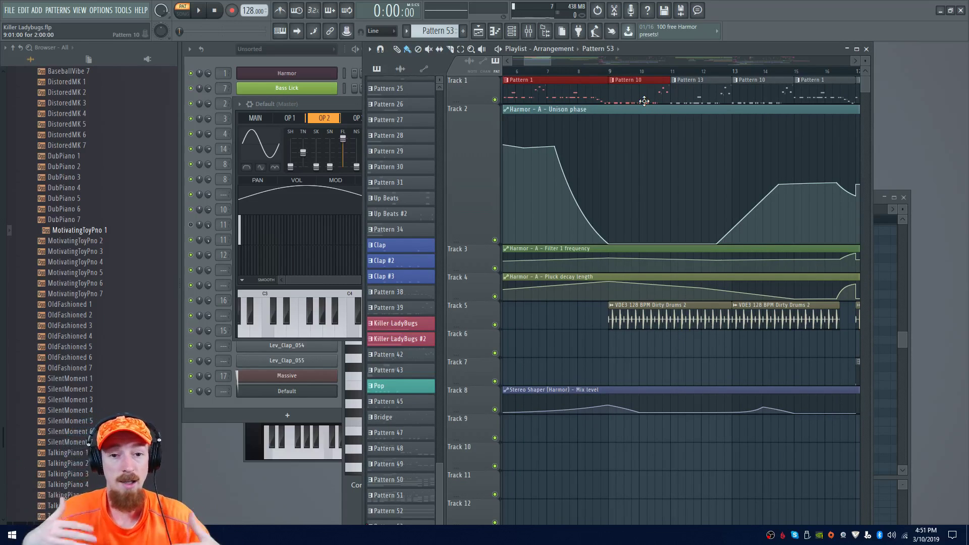
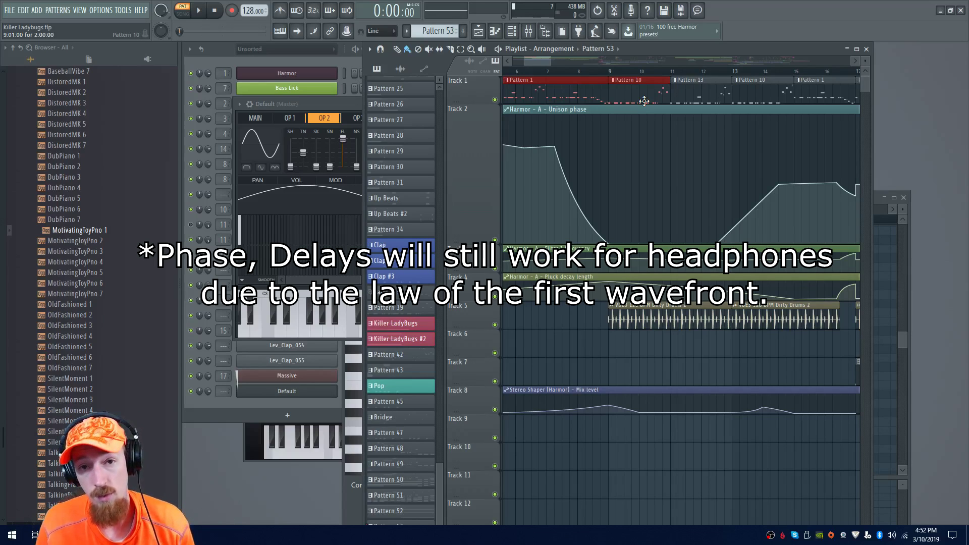
drag(344, 104, 416, 131)
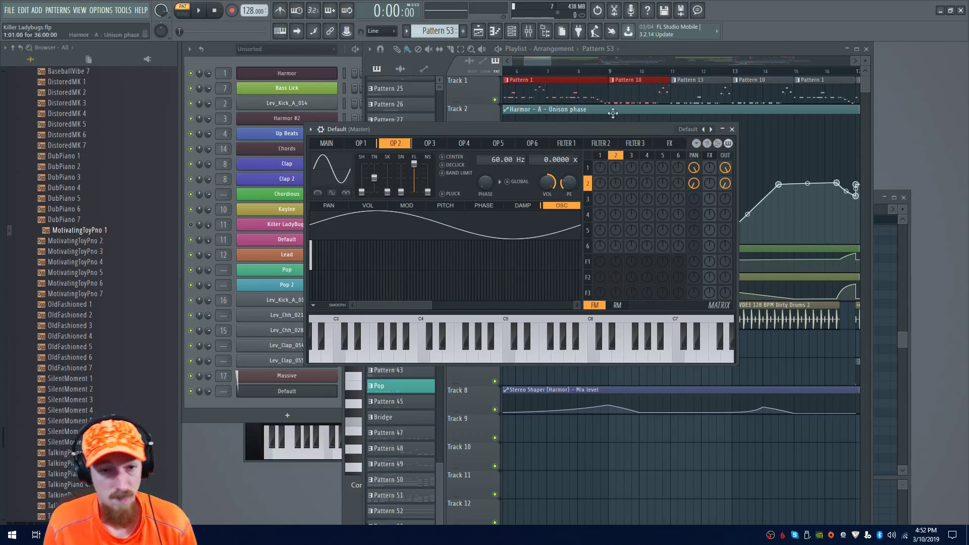
drag(616, 127, 589, 131)
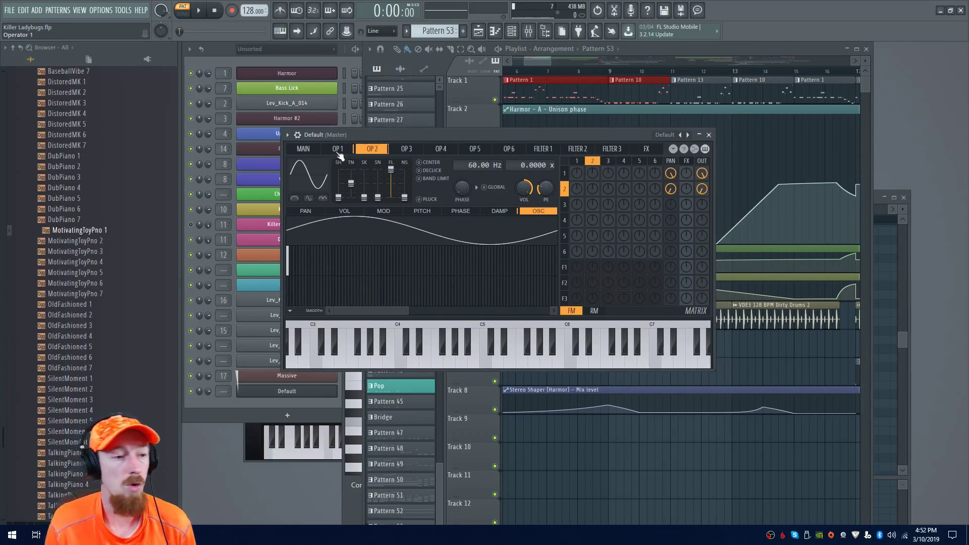
key(Escape)
Select Pattern 1, switch playback to song mode, and listen briefly to the arrangement from bar 1
click(548, 98)
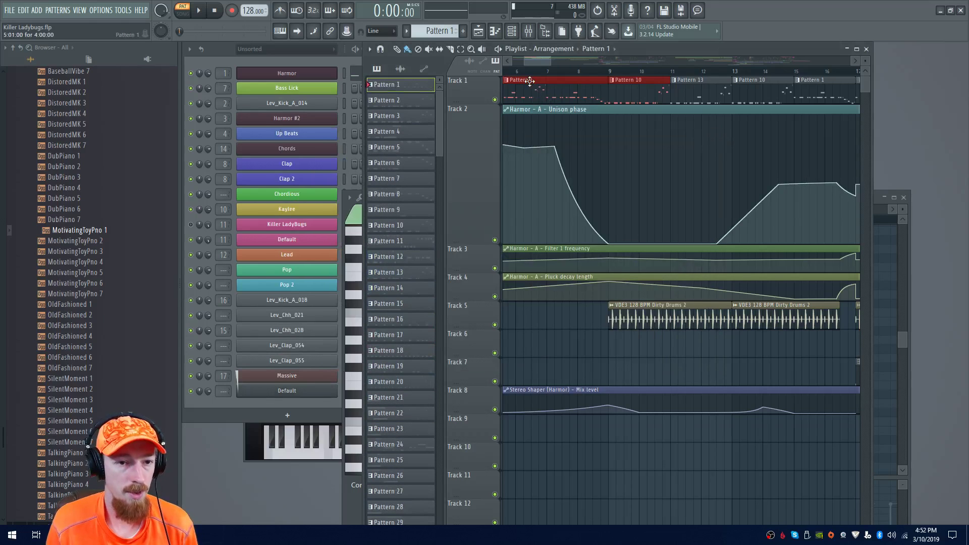
click(542, 72)
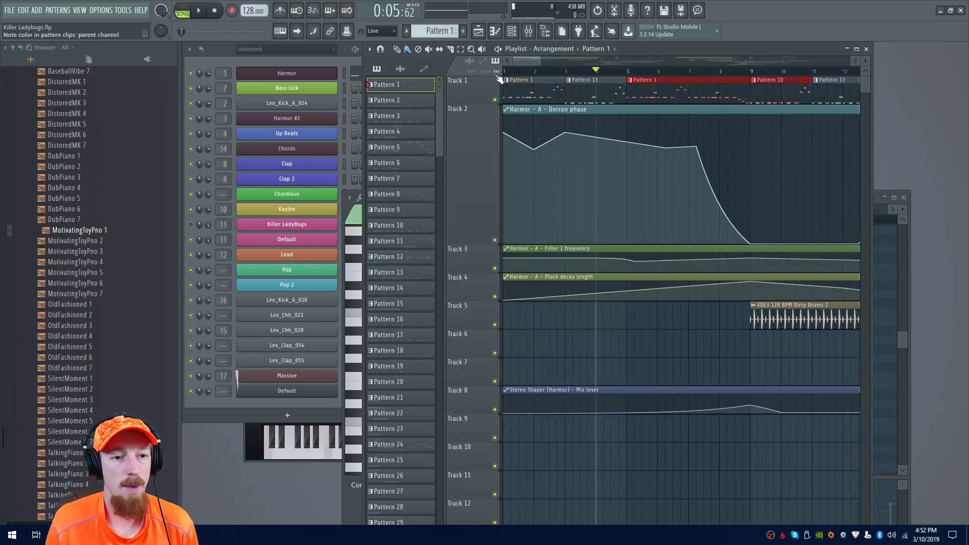
click(523, 71)
key(space)
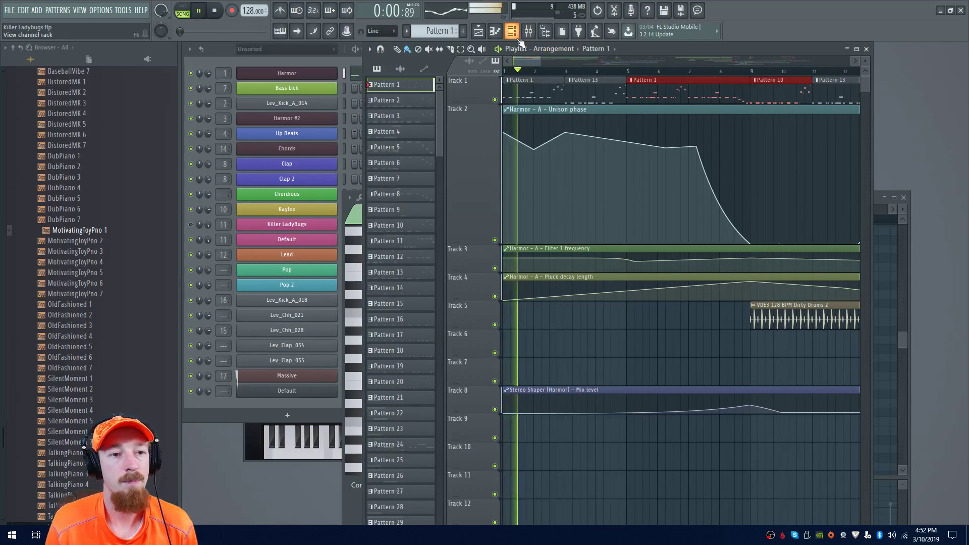
key(space)
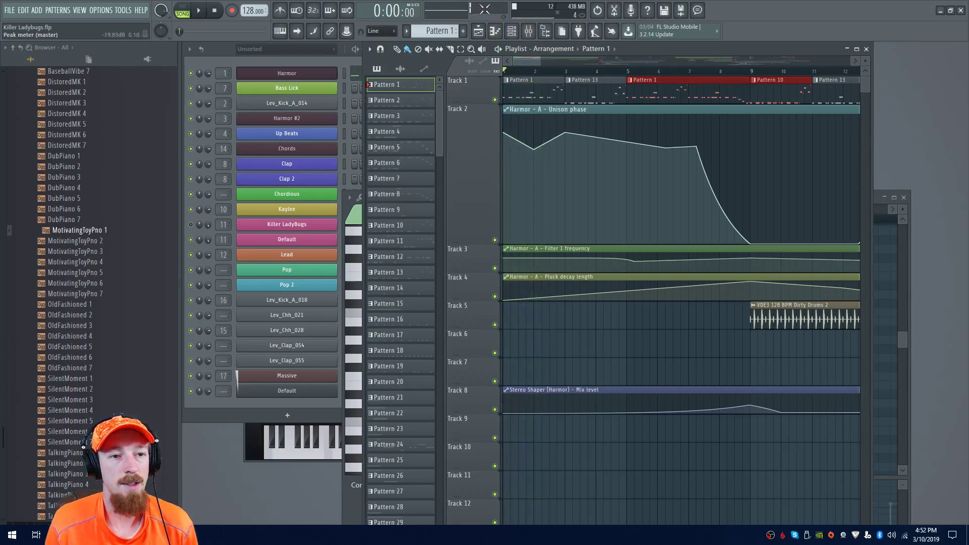
Move the playback position to bar 5 and briefly play the arrangement from there
click(627, 71)
scroll(479, 110, right, 5)
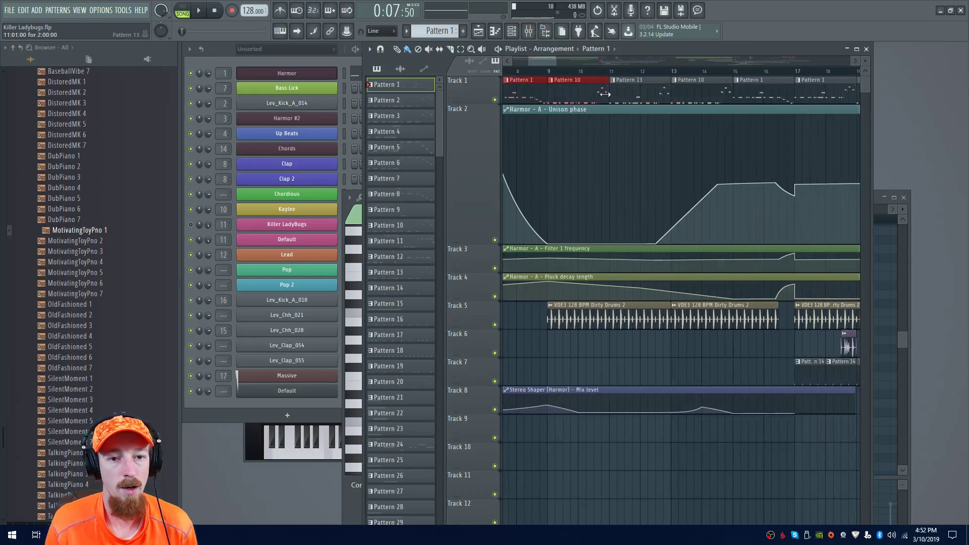
scroll(668, 96, left, 4)
key(space)
key(space)
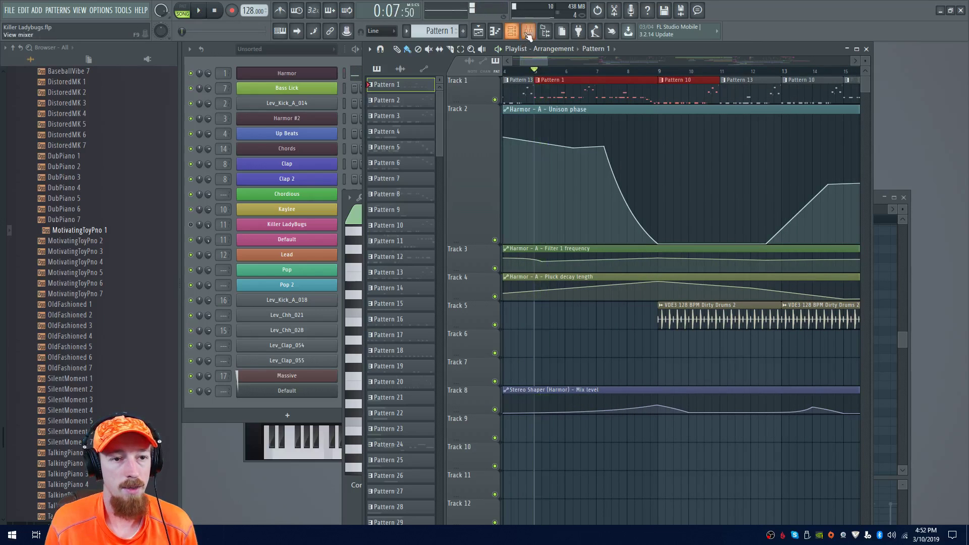
Add Fruity Stereo Shaper to slot 7 of the Harmor mixer track and place its window above the mixer
click(529, 31)
click(325, 246)
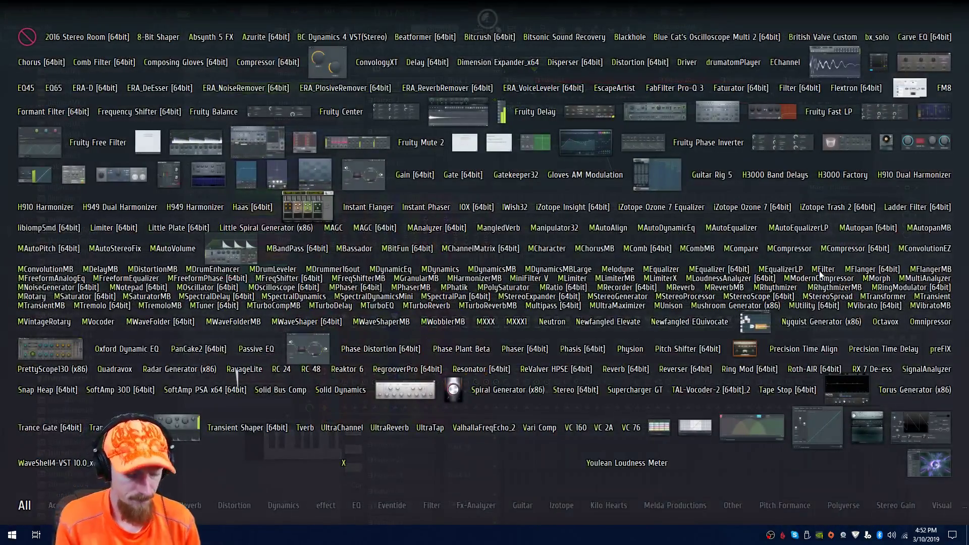
text(stereo)
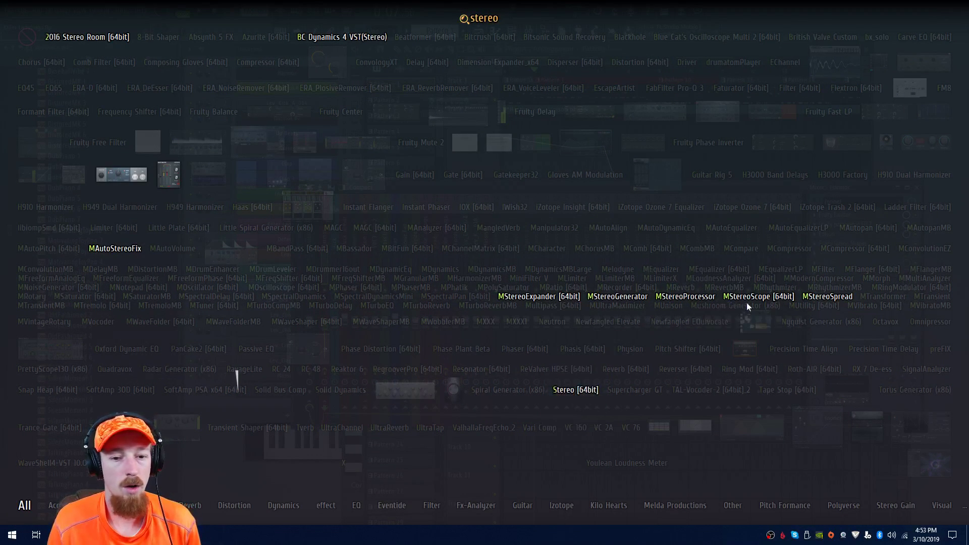
text( sh)
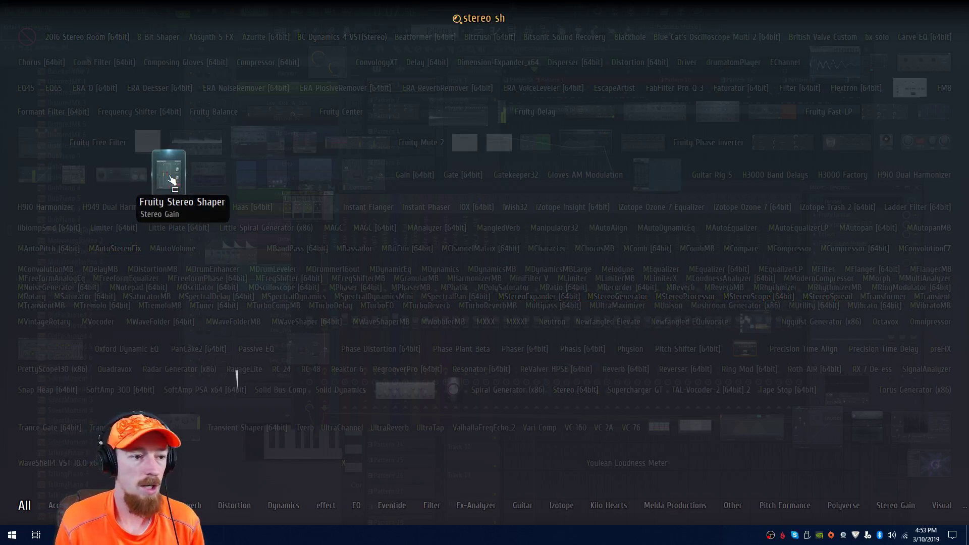
click(172, 179)
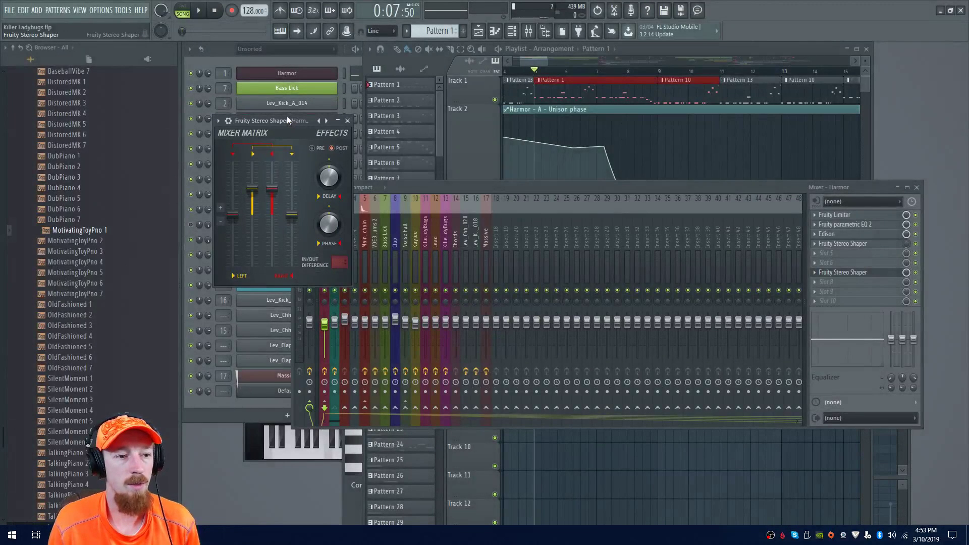
drag(286, 117, 459, 133)
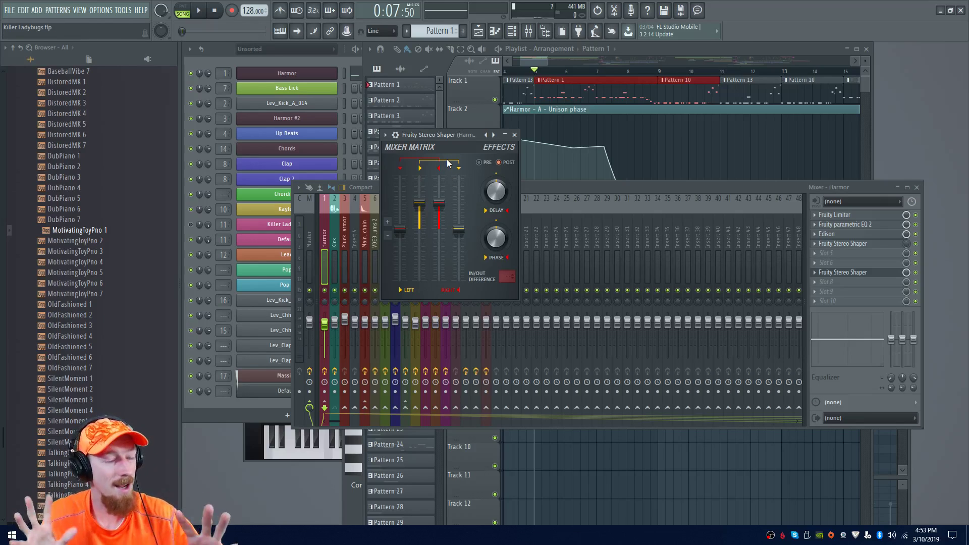
Set the Stereo Shaper's left/right delay to 8.2 ms left while the arrangement plays from bar 5
drag(496, 191, 497, 197)
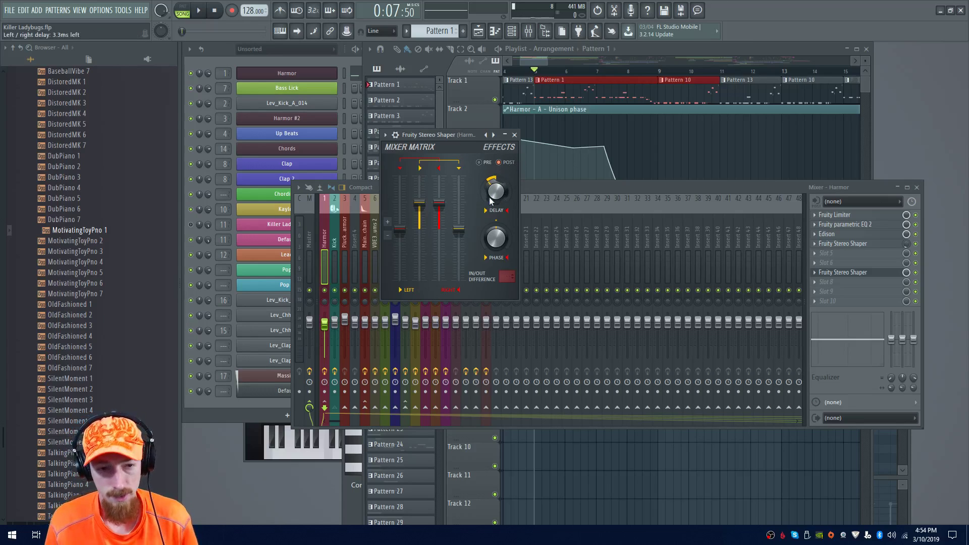
key(space)
drag(497, 196, 492, 191)
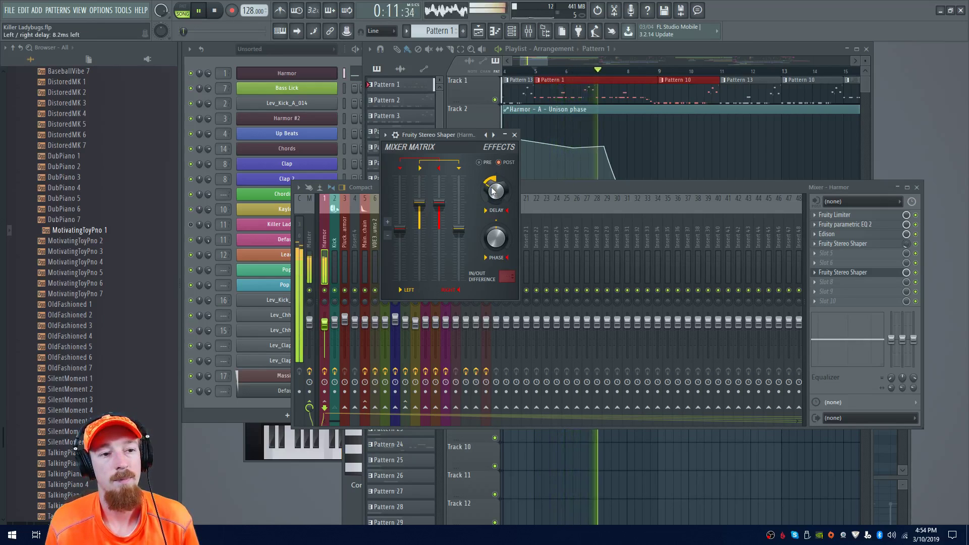
Stop playback, try the Stereo Shaper's delay at 15.3 ms left and briefly audition it on the right side, and reset it to 0.0 ms
key(space)
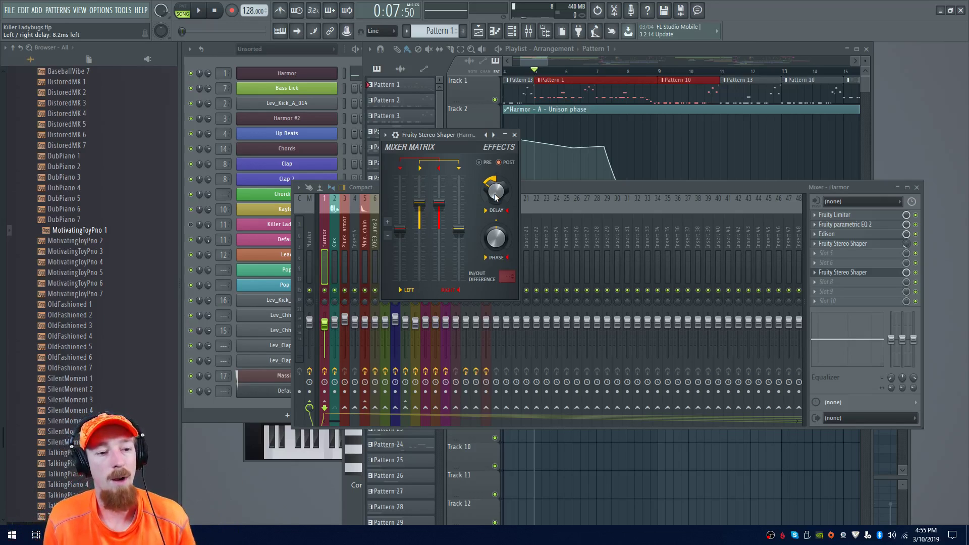
scroll(496, 196, up, 3)
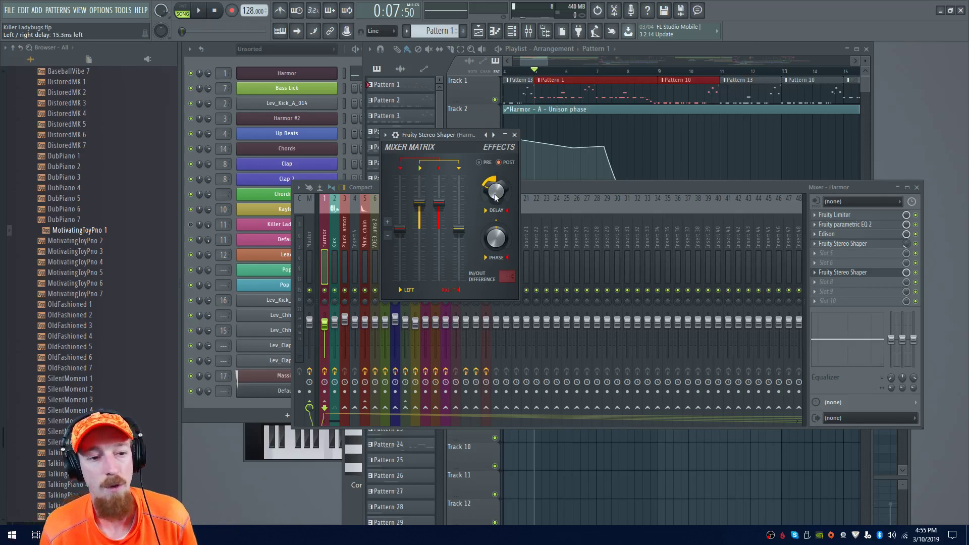
scroll(495, 197, down, 7)
scroll(496, 197, down, 4)
key(space)
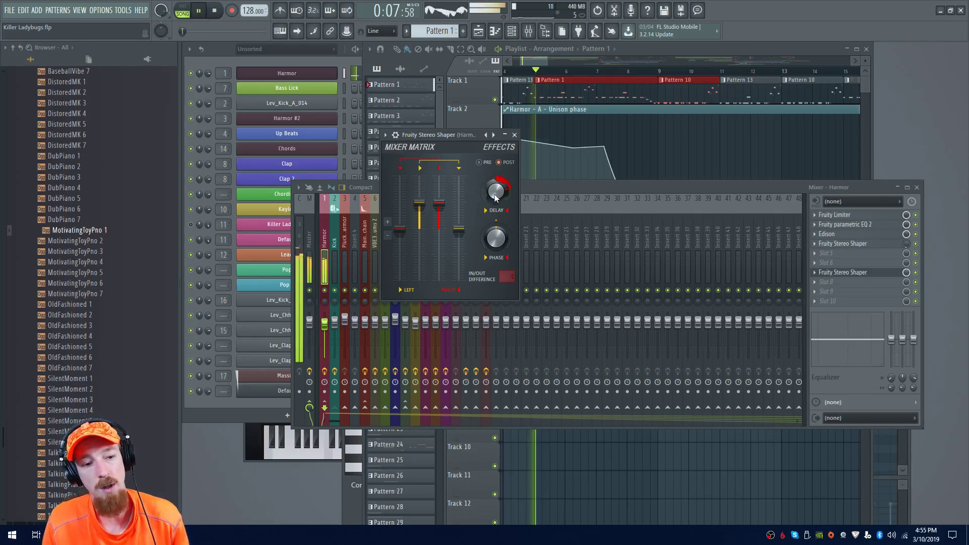
key(space)
scroll(495, 197, up, 4)
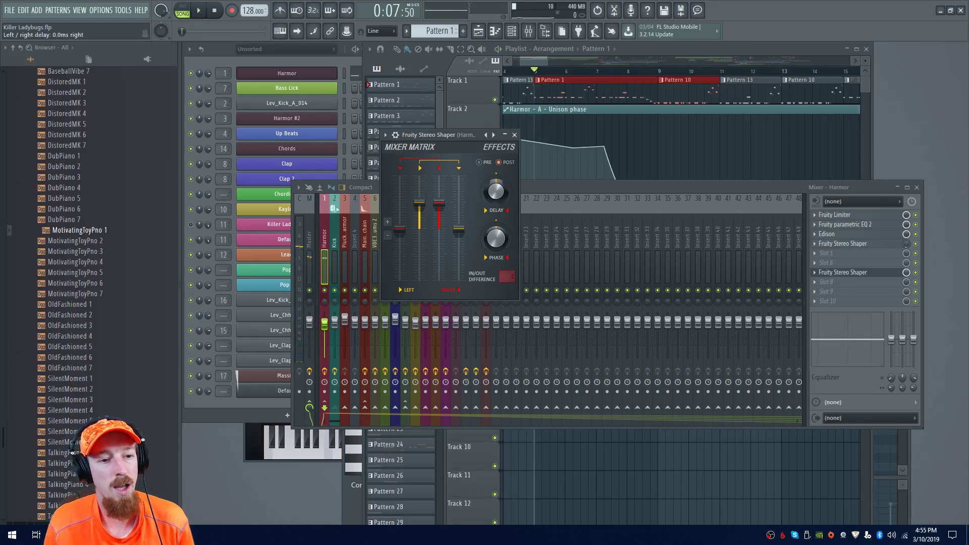
Play the arrangement from bar 5 while raising the Stereo Shaper's left/right dephasing to 62% left, and stop playback
scroll(499, 241, down, 2)
key(space)
scroll(497, 241, up, 6)
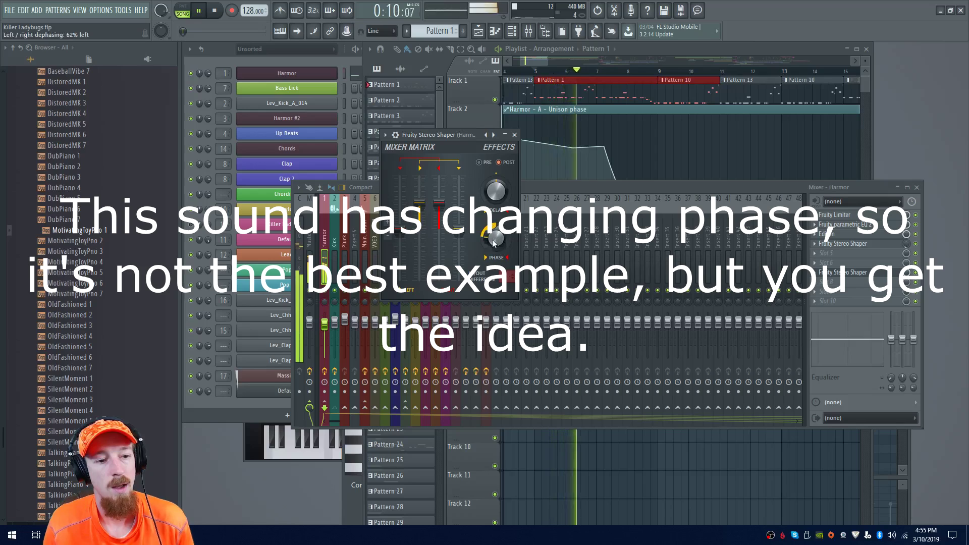
key(space)
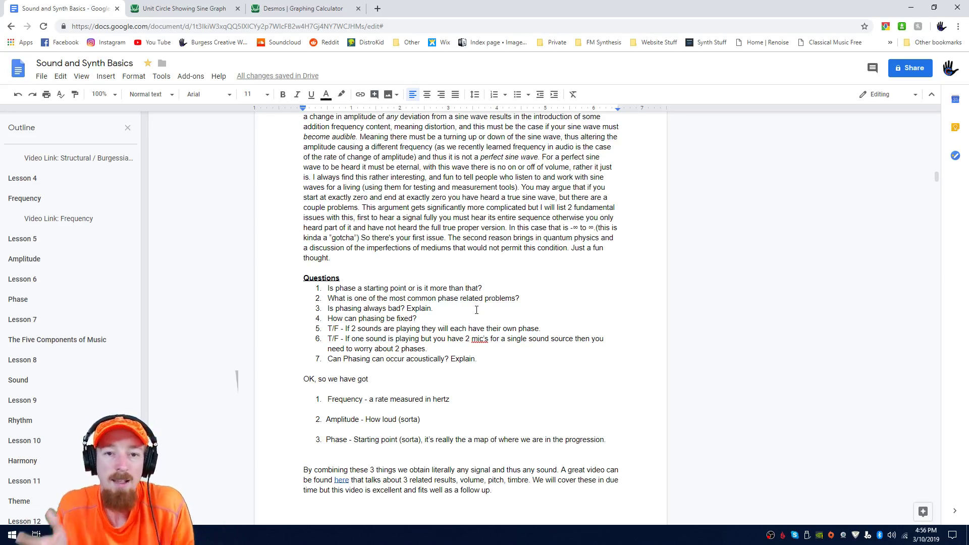
Switch from the browser document back to FL Studio and close the Fruity Stereo Shaper window
key(alt+Tab)
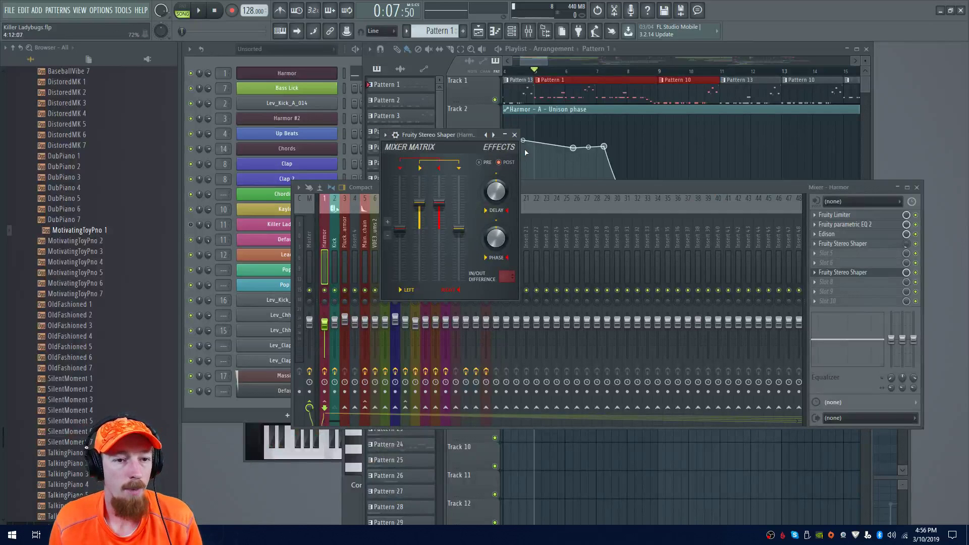
drag(477, 137, 463, 137)
click(502, 136)
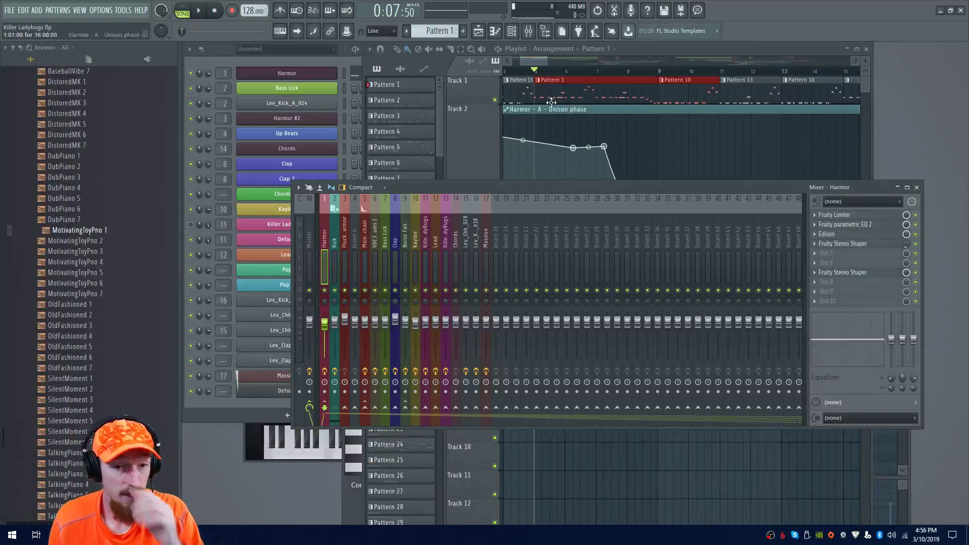
Set the project's timebase (PPQ) to 960 in the project settings and close the settings window
scroll(691, 76, right, 10)
scroll(654, 86, up, 8)
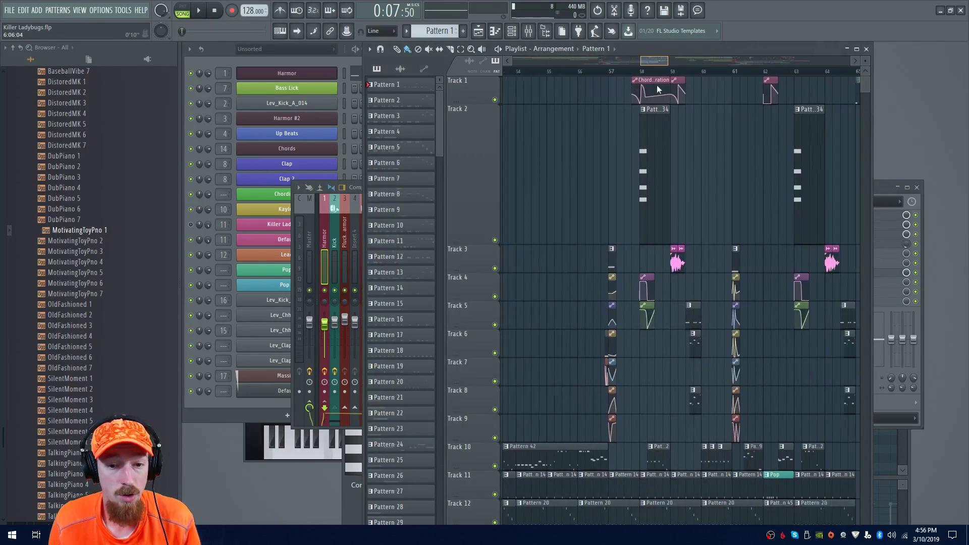
scroll(604, 221, down, 5)
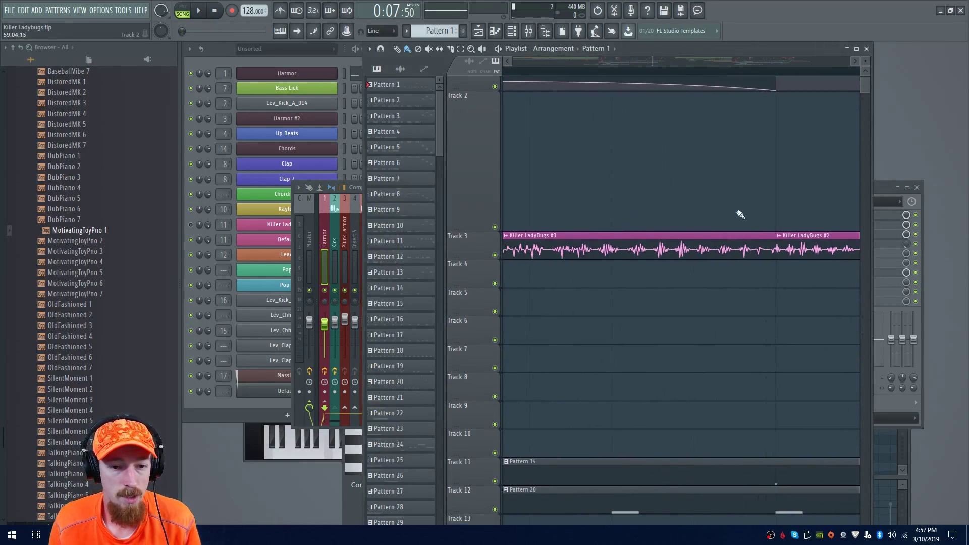
scroll(671, 217, up, 3)
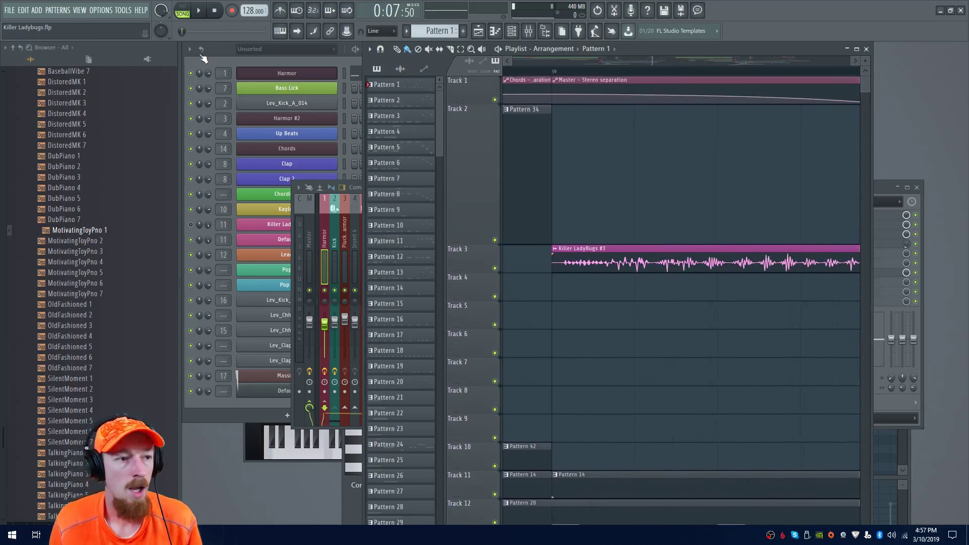
click(107, 11)
click(111, 34)
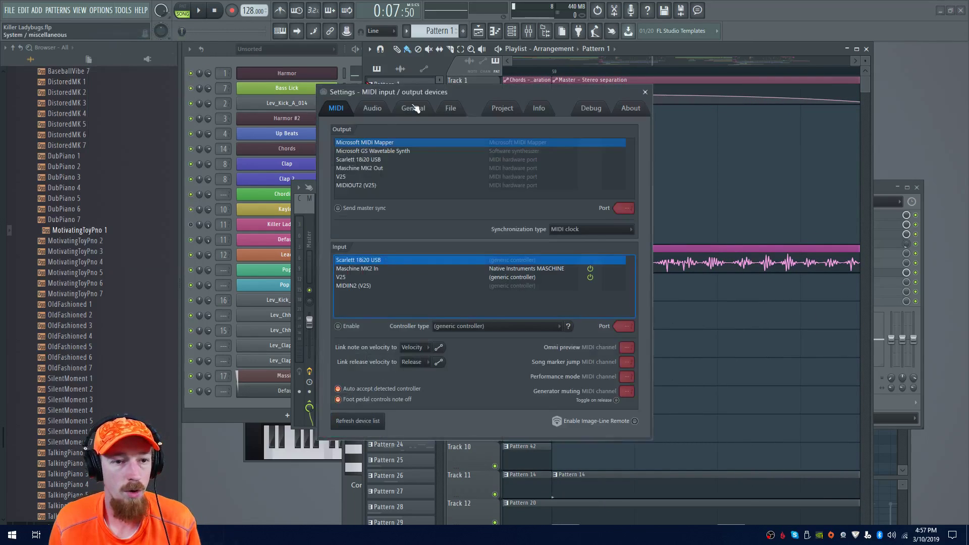
click(502, 108)
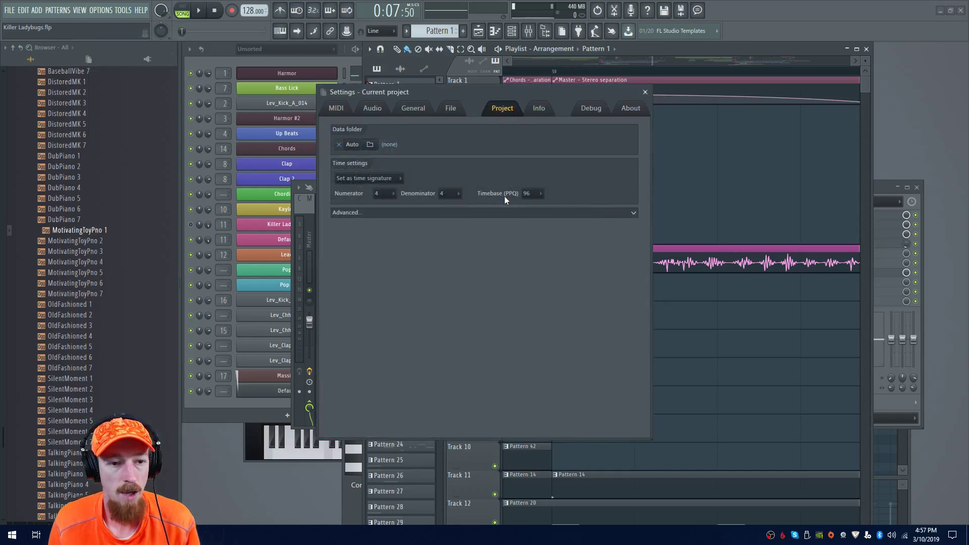
click(530, 193)
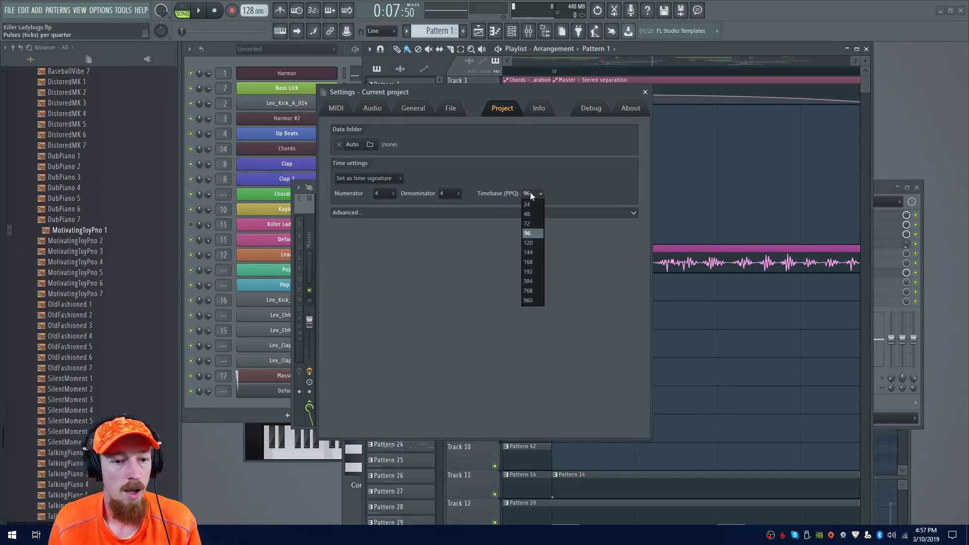
click(538, 299)
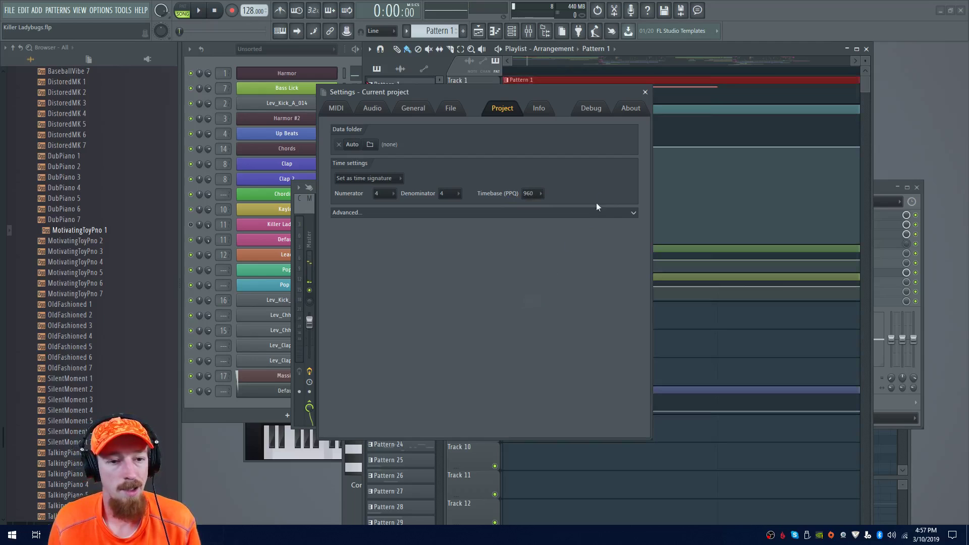
click(645, 93)
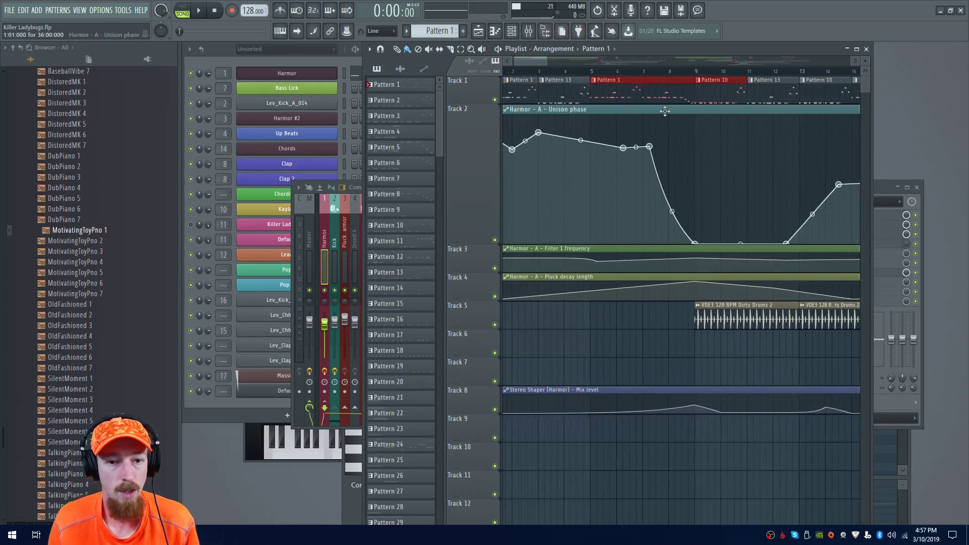
Enlarge playlist track 9 and examine the waveform at the start of the Killer LadyBugs #2 clip at bar 37
scroll(556, 135, down, 10)
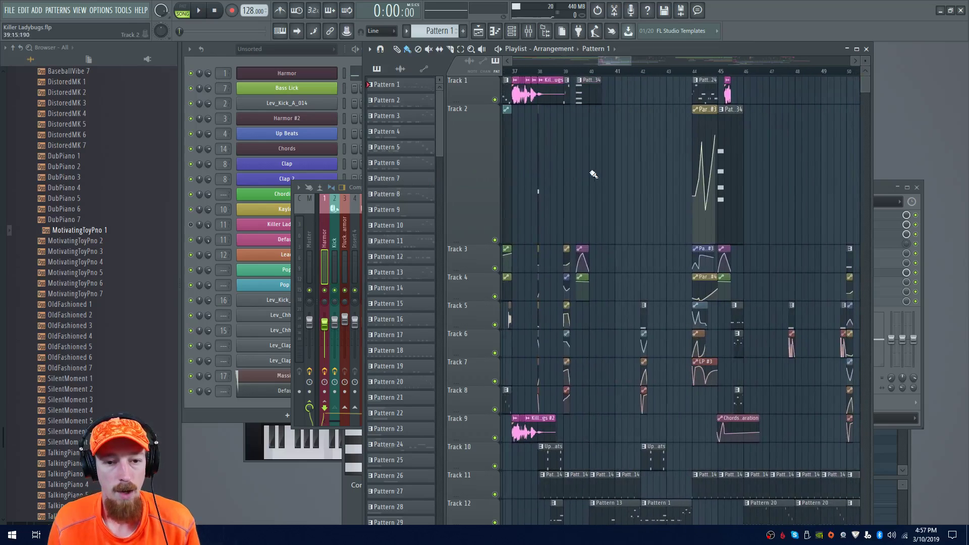
scroll(740, 147, down, 5)
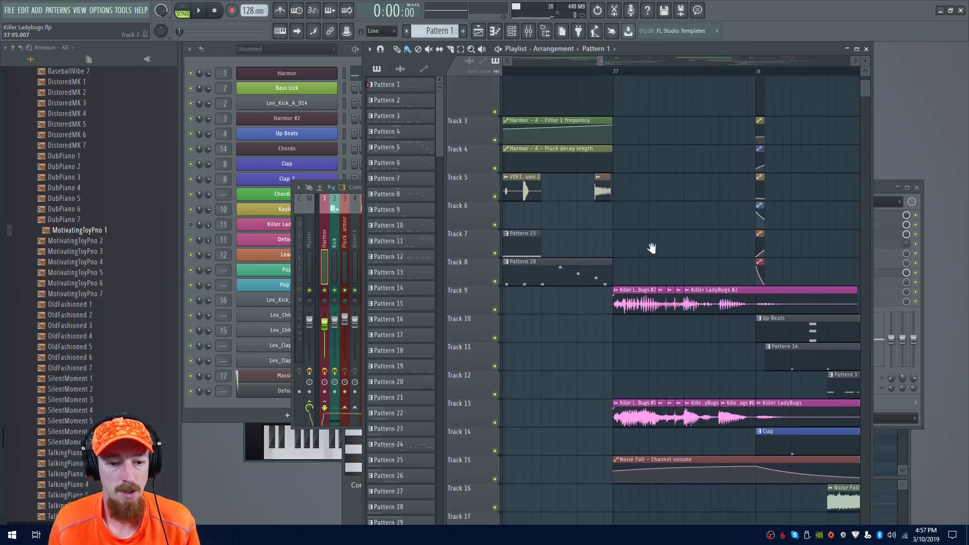
scroll(639, 238, down, 5)
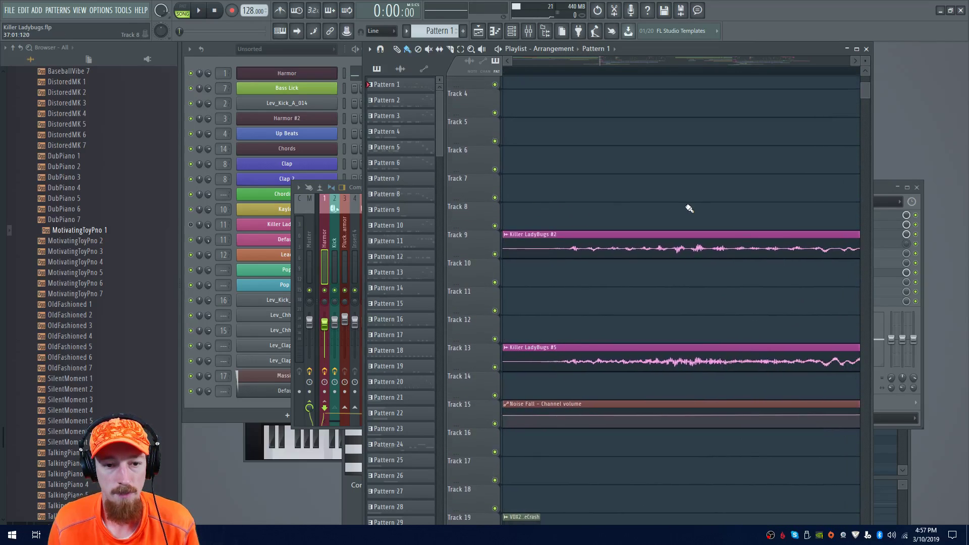
drag(473, 255, 480, 443)
scroll(609, 308, up, 5)
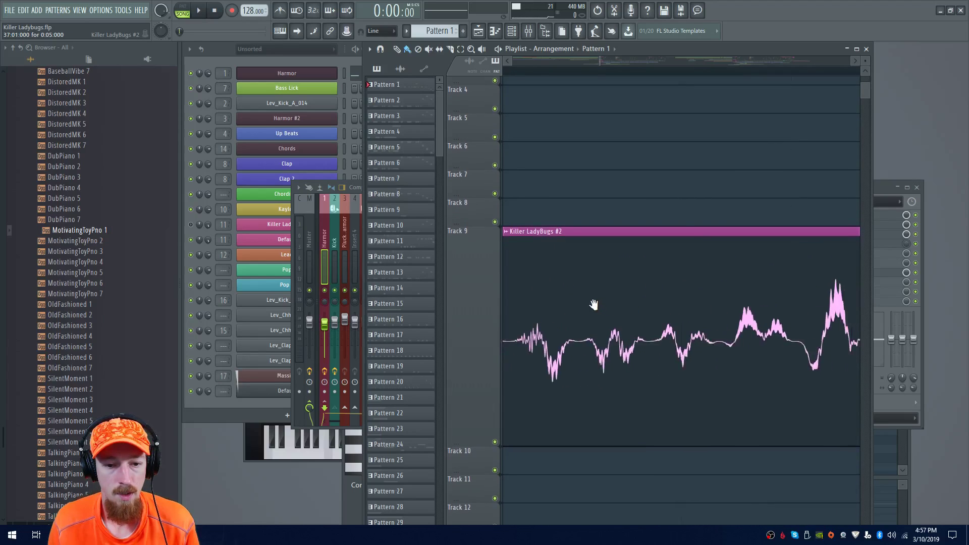
scroll(609, 307, up, 3)
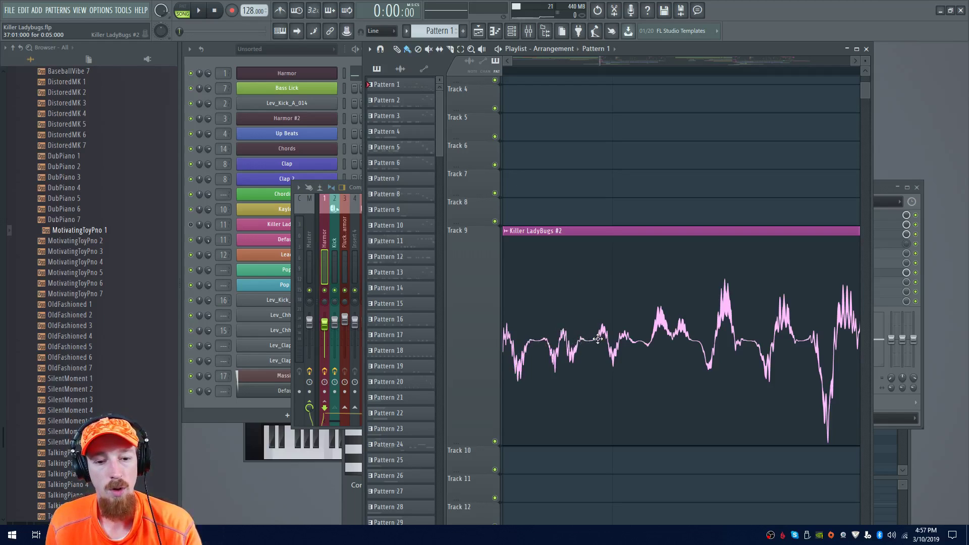
scroll(690, 343, right, 2)
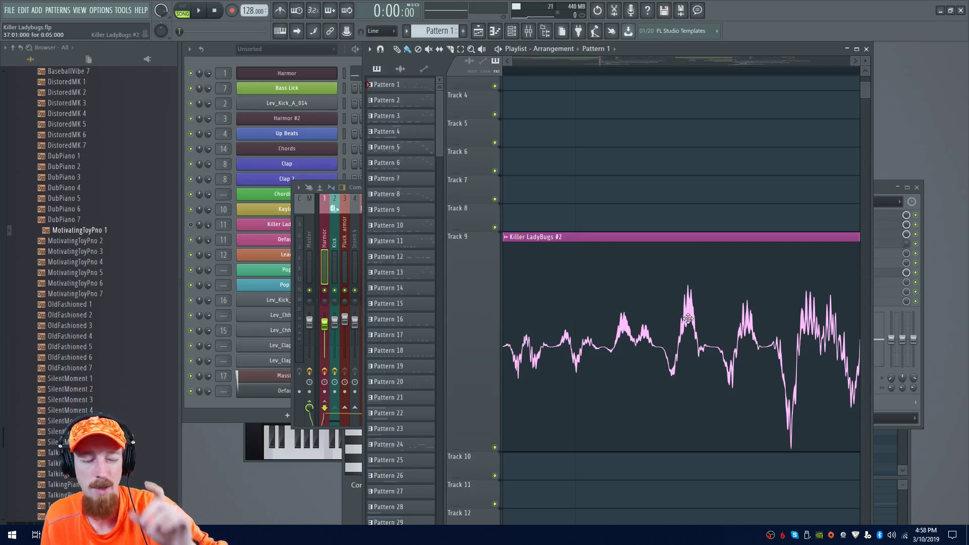
drag(703, 317, 649, 335)
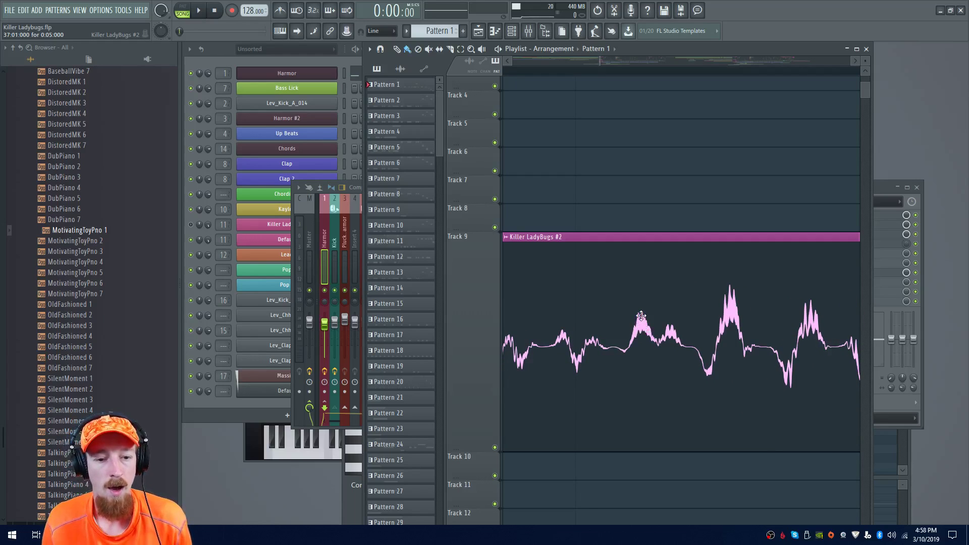
Open the Killer LadyBugs #2 sample in Edison, compare its left and right channel waveforms up close, and close both windows
double_click(604, 315)
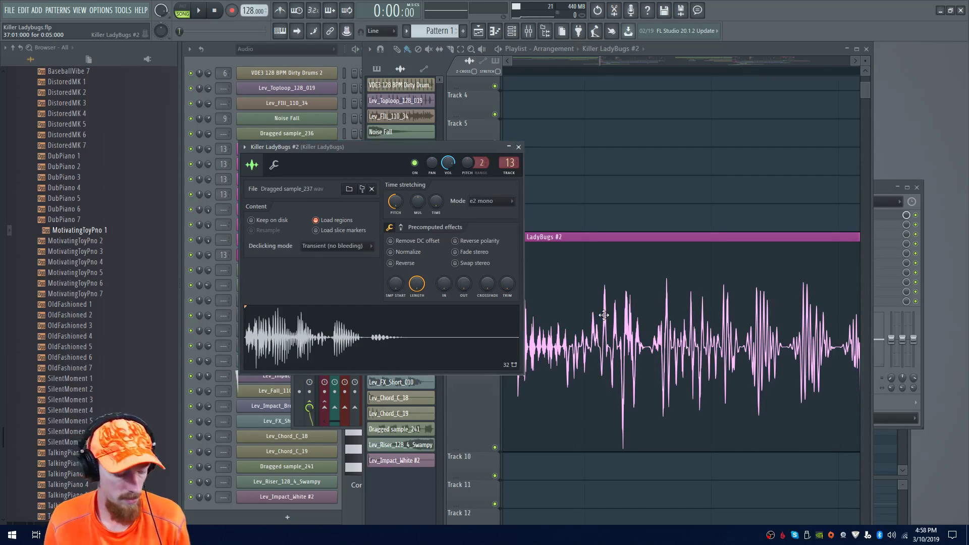
double_click(283, 337)
scroll(224, 233, up, 4)
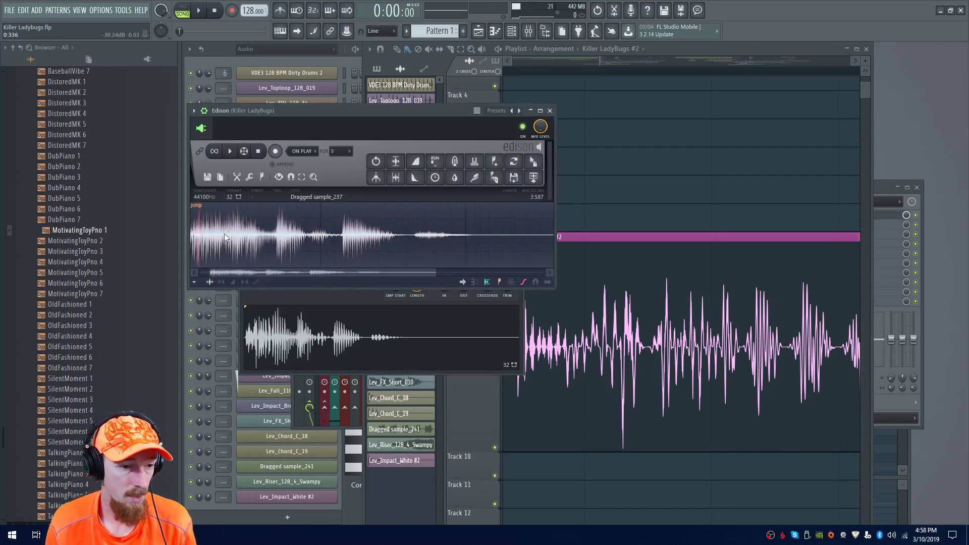
scroll(229, 228, up, 6)
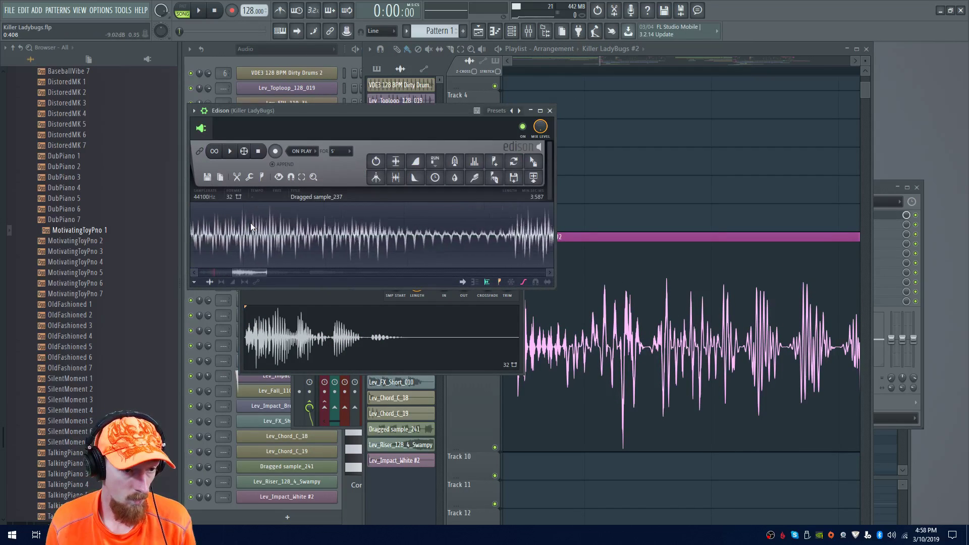
scroll(254, 234, up, 6)
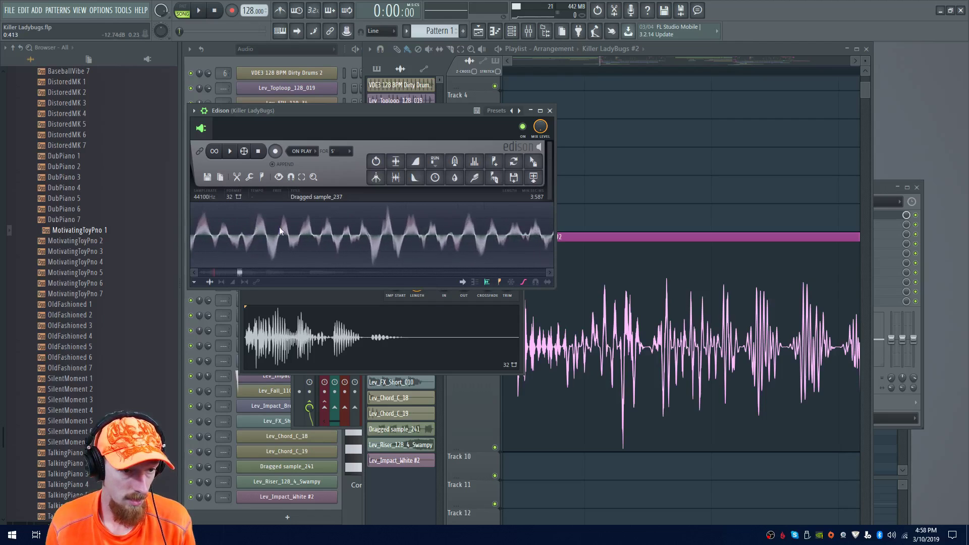
scroll(261, 230, up, 6)
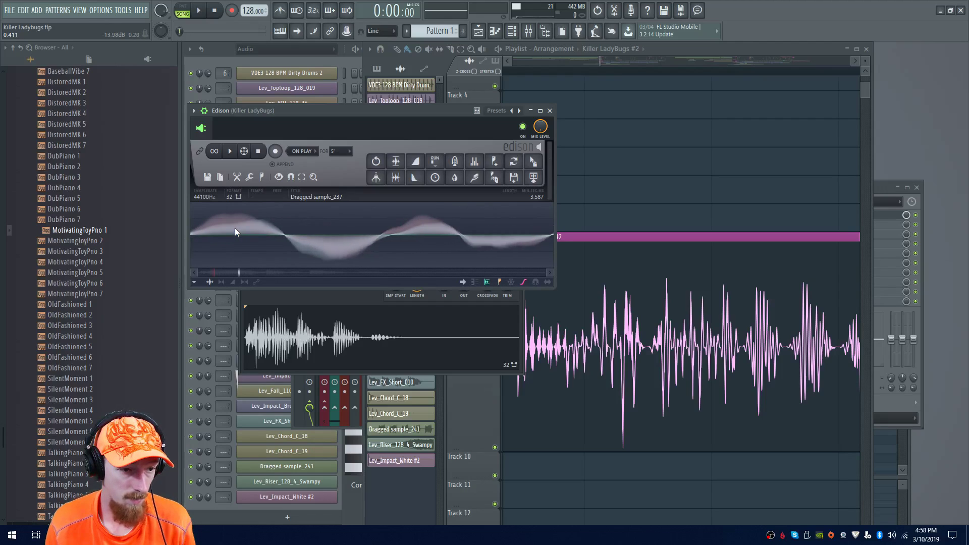
scroll(233, 228, up, 6)
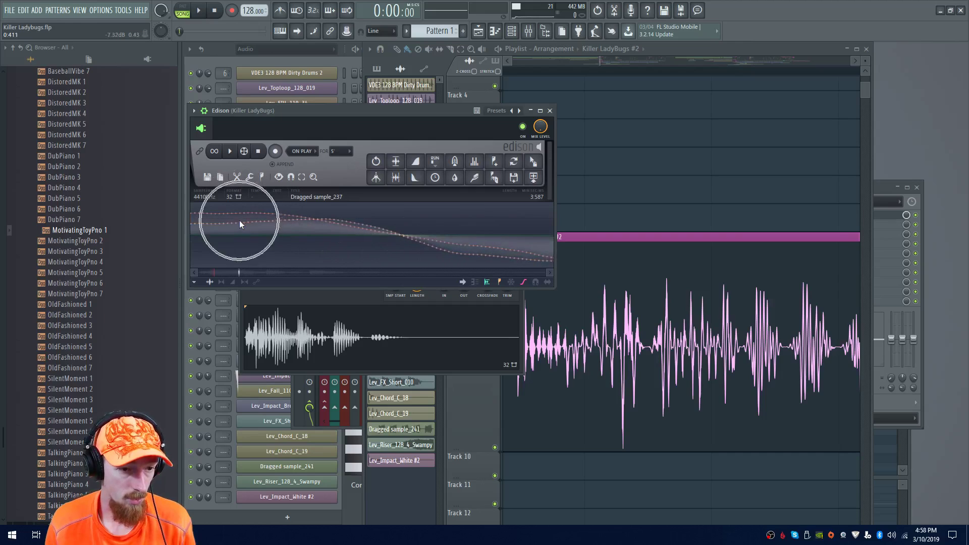
scroll(352, 229, down, 2)
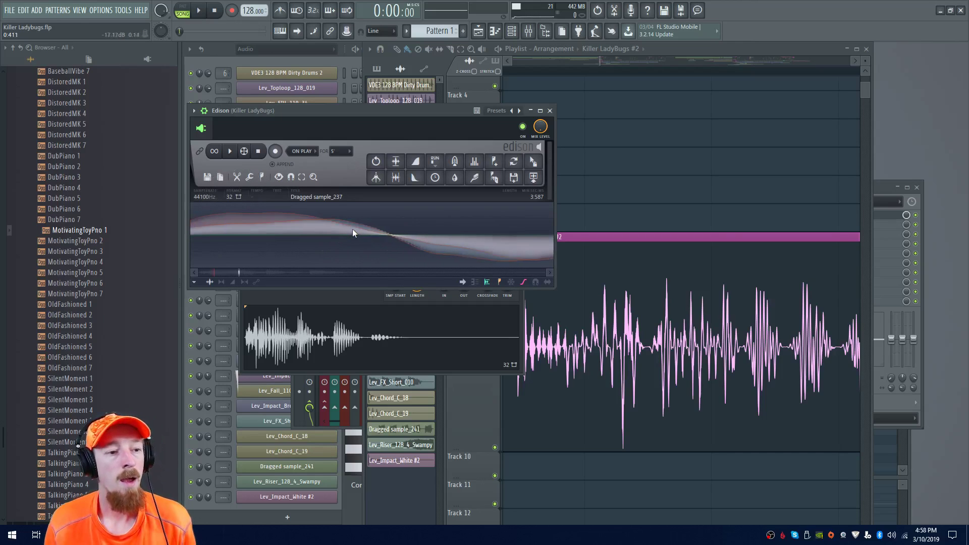
scroll(354, 231, down, 2)
key(Escape)
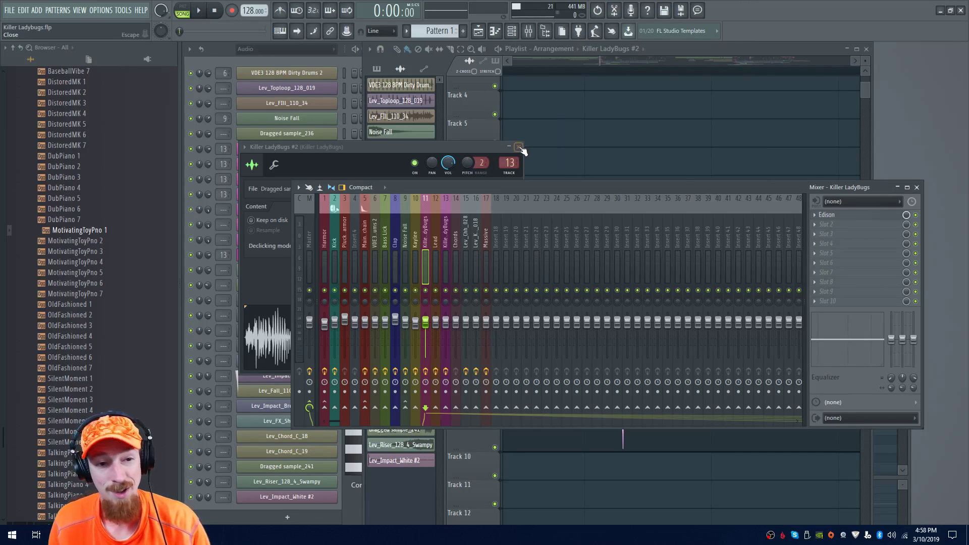
click(519, 147)
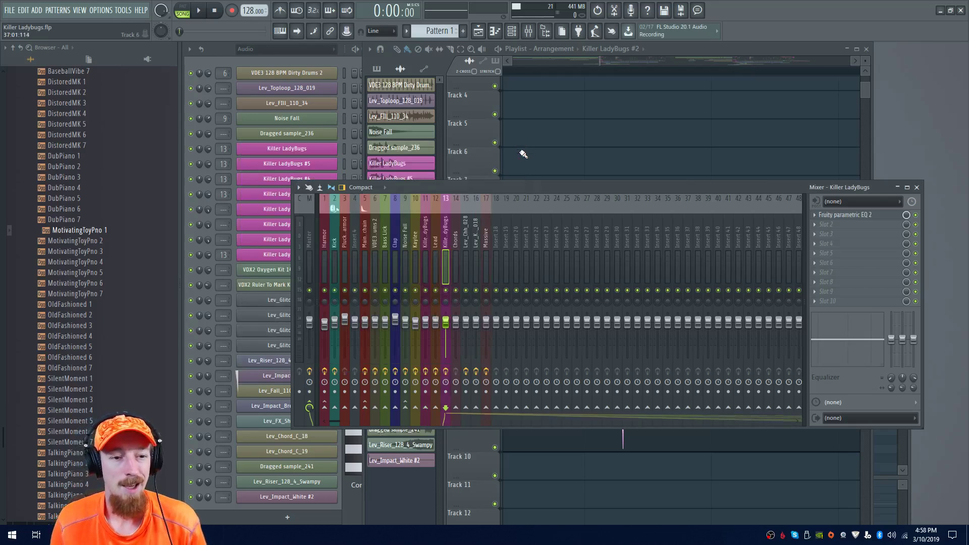
Add Wave Candy to a free effect slot on the Harmor mixer track
click(324, 242)
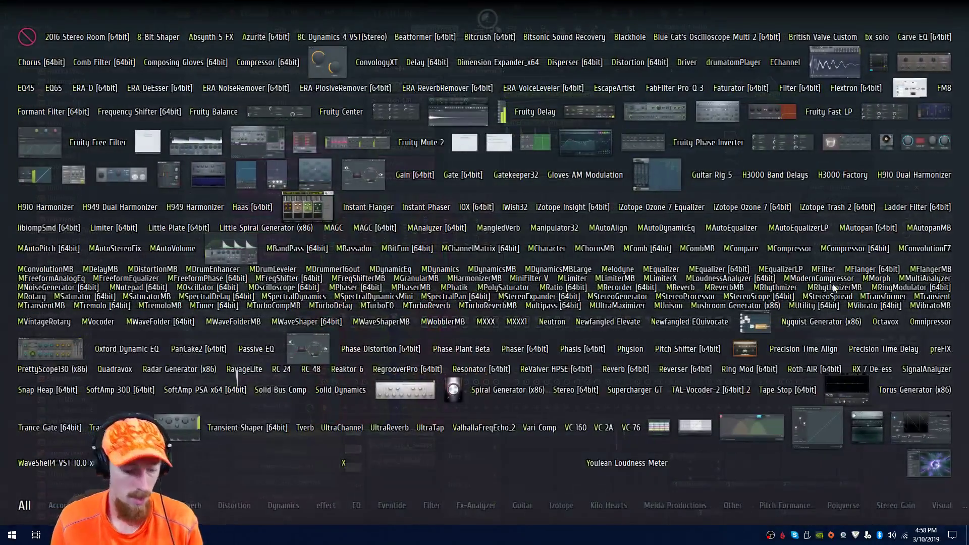
text(vec)
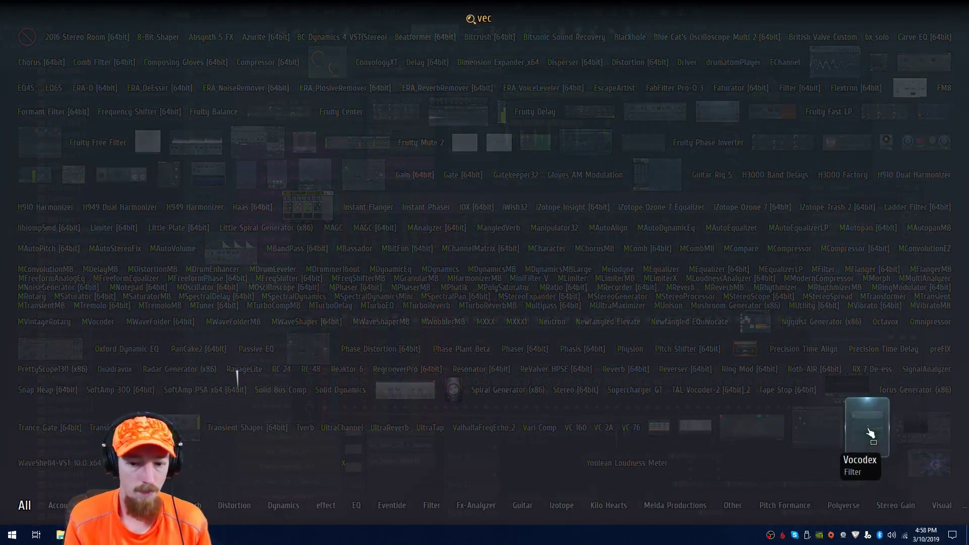
key(BackSpace)
key(BackSpace)
key(BackSpace)
text(wave)
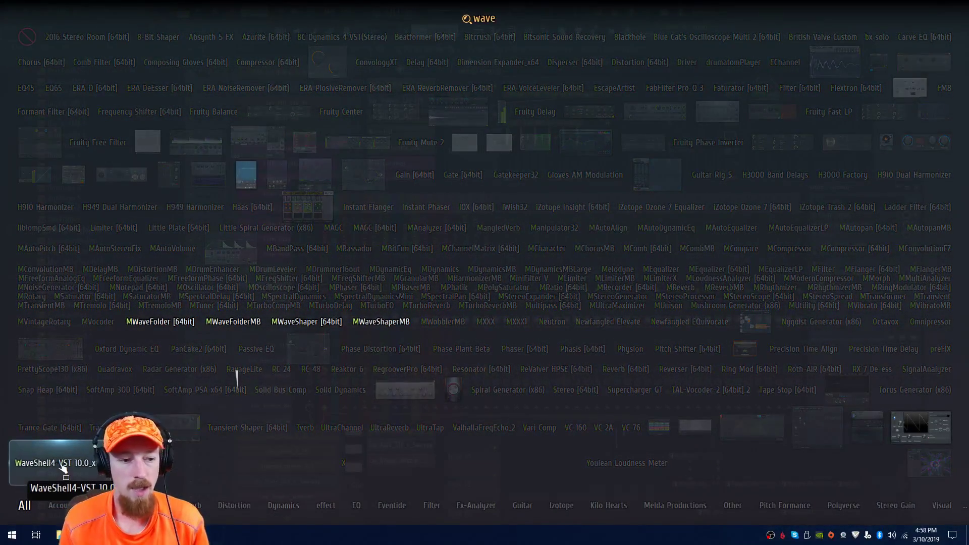
click(943, 433)
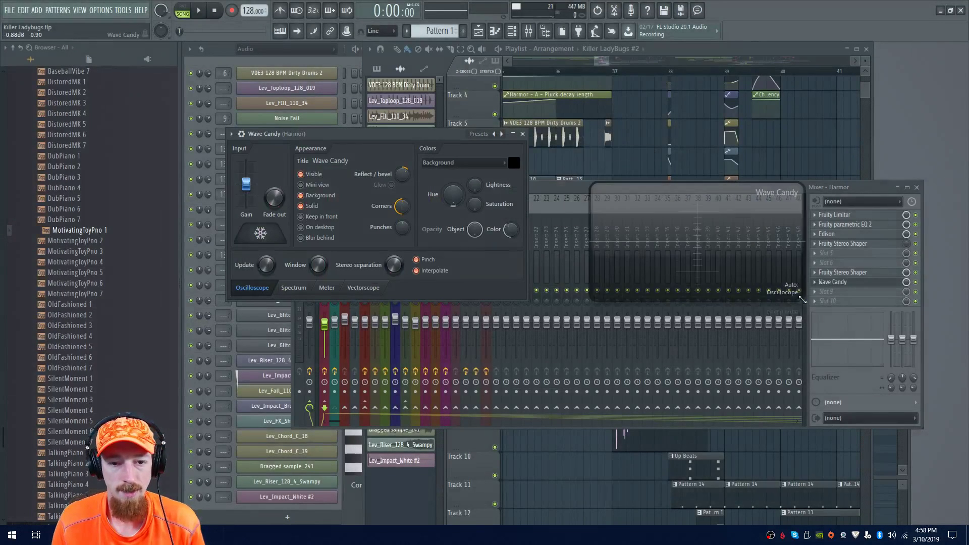
Clear Wave Candy's title, set its background color opacity to 256, and switch its display to Vectorscope, placed over the mixer's lower area
click(336, 161)
key(BackSpace)
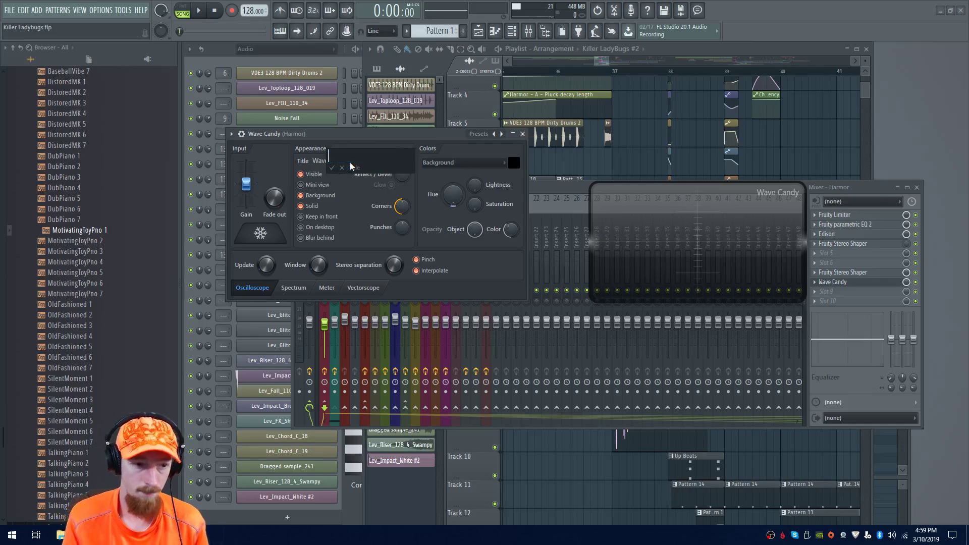
drag(511, 230, 510, 217)
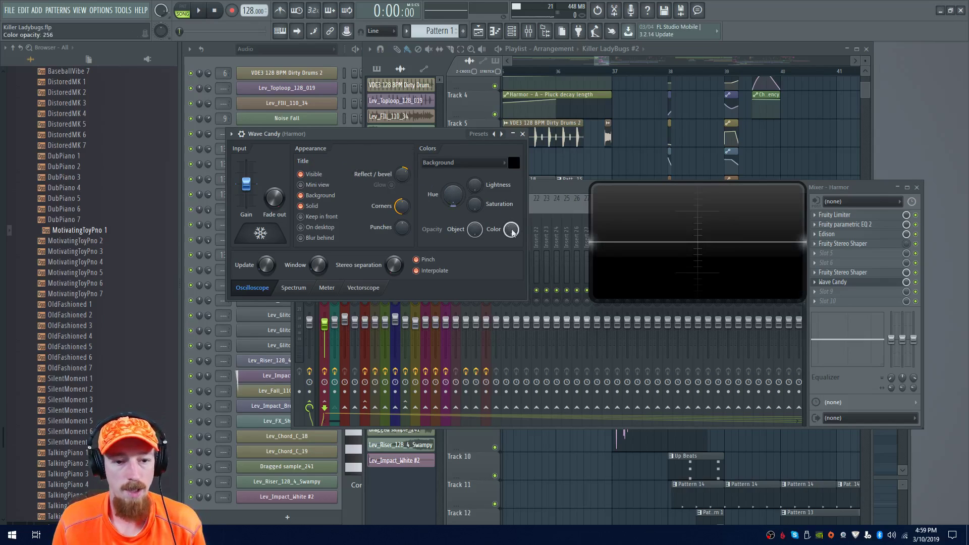
drag(675, 251, 701, 268)
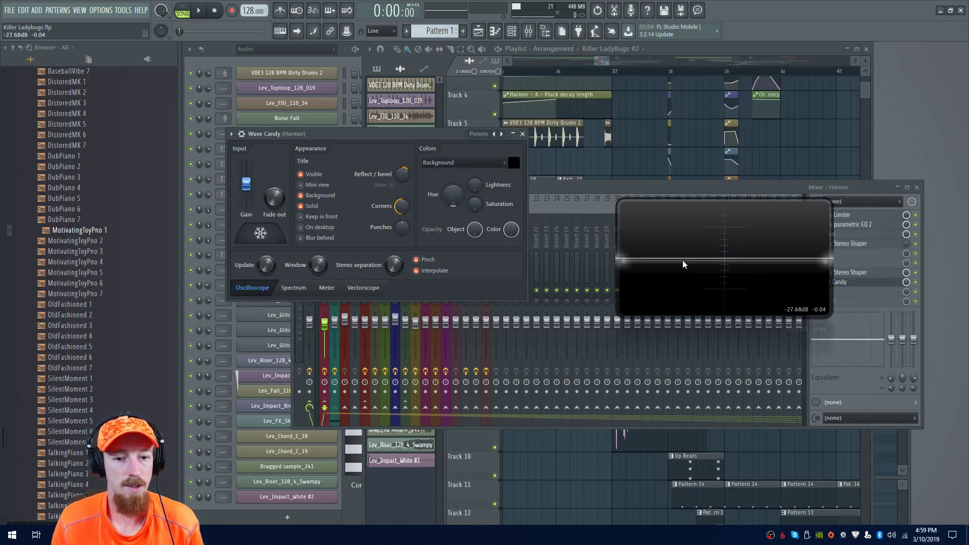
click(364, 288)
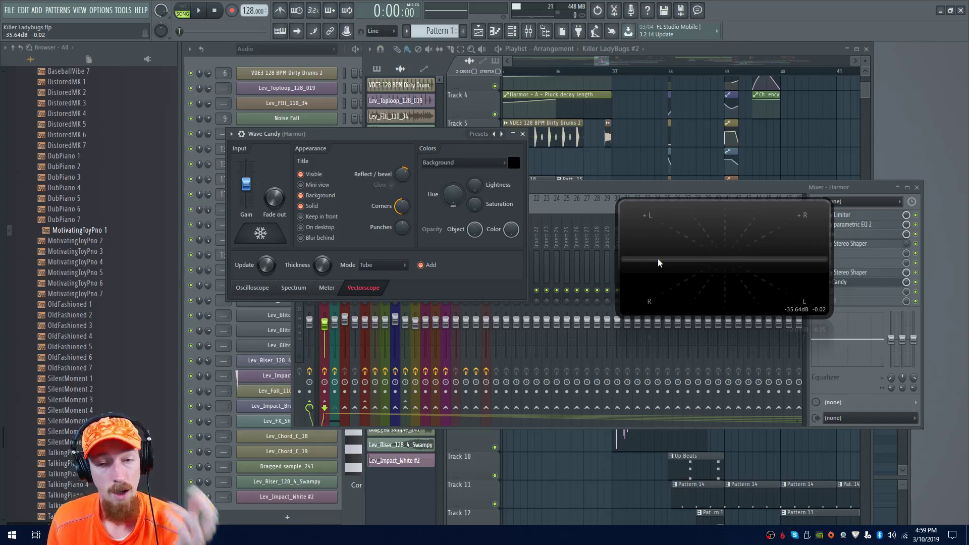
drag(707, 255, 286, 372)
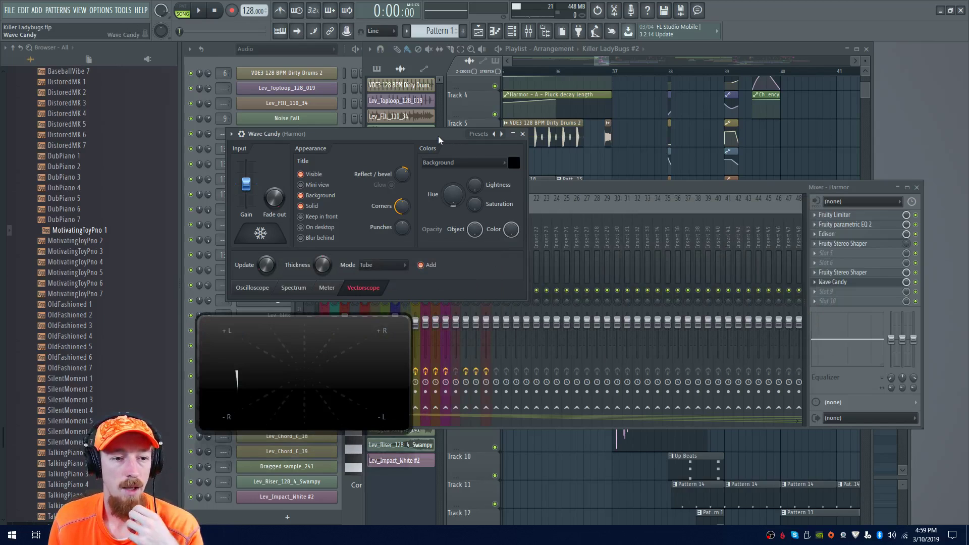
Open the Fruity Stereo Shaper in Harmor's effect slot 7 and play the song to examine its stereo image in the vectorscope
click(863, 273)
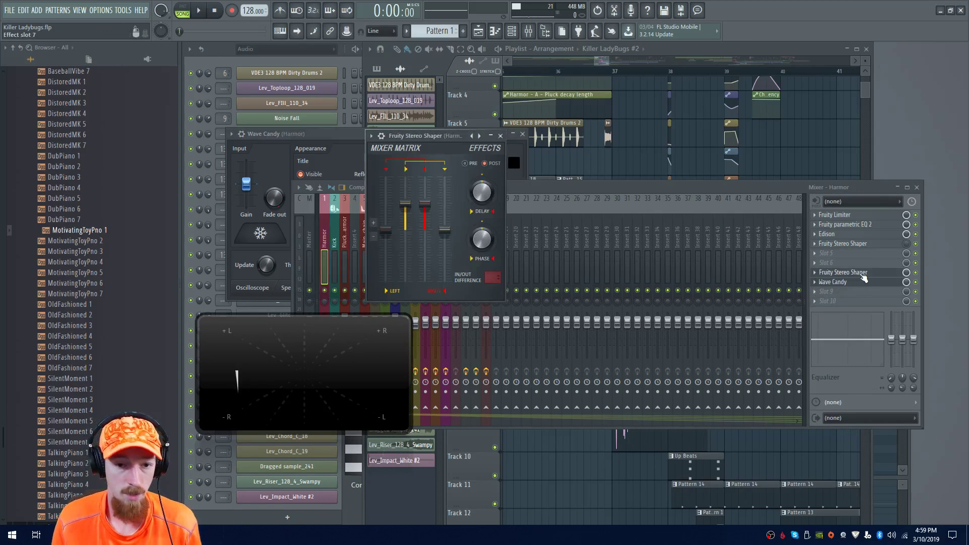
drag(431, 135, 756, 182)
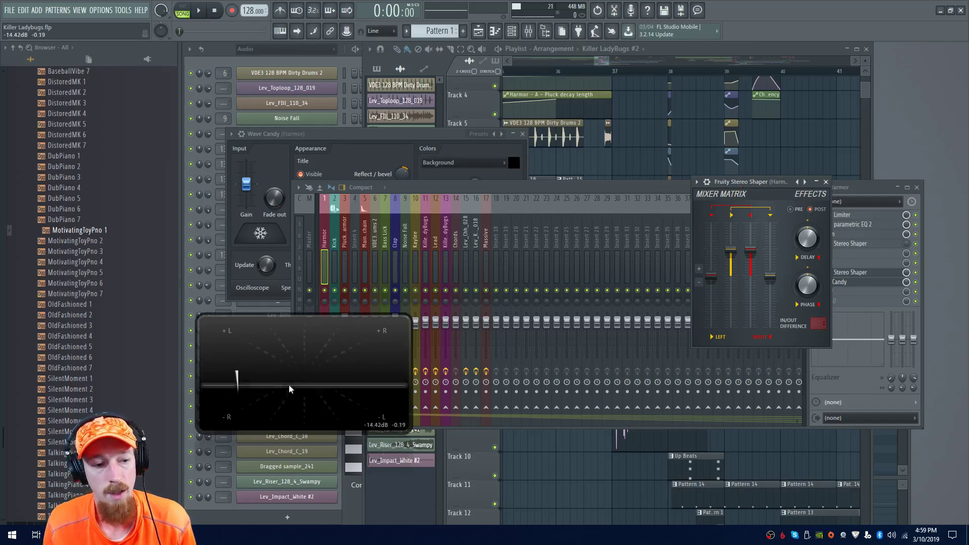
key(space)
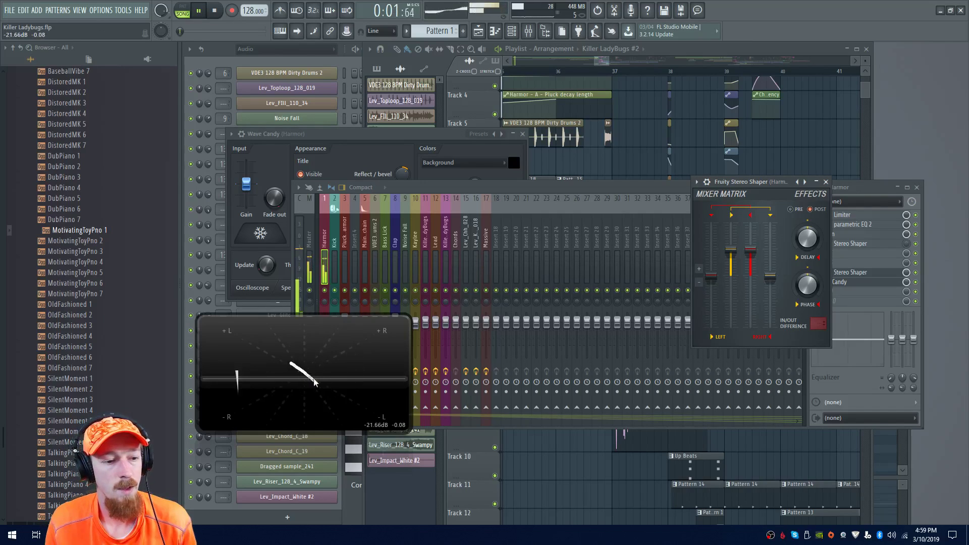
key(space)
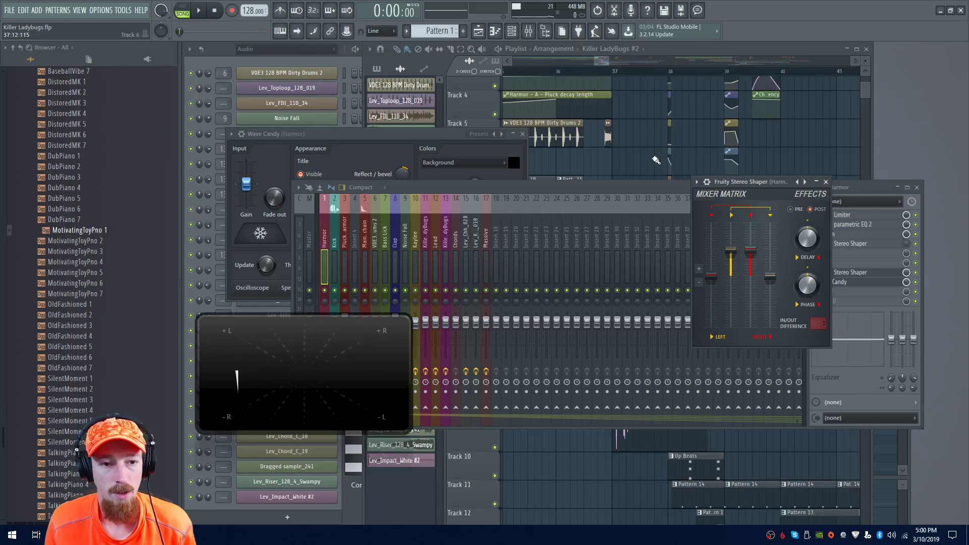
Play the song and try a Stereo Shaper left/right dephasing of 37% left, then return the phase to center
drag(770, 181, 724, 185)
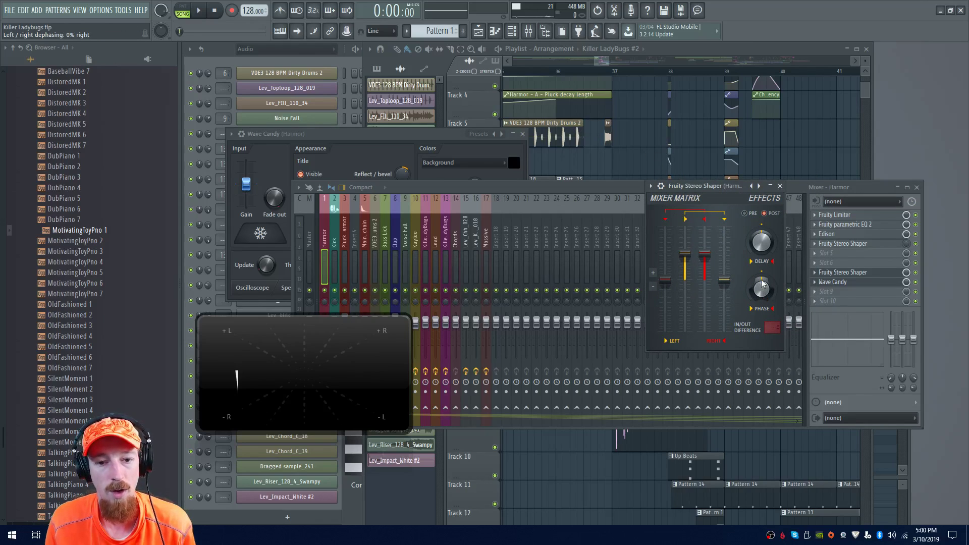
key(space)
mouse_move(761, 294)
mouse_down()
mouse_move(761, 333)
mouse_move(761, 290)
mouse_up()
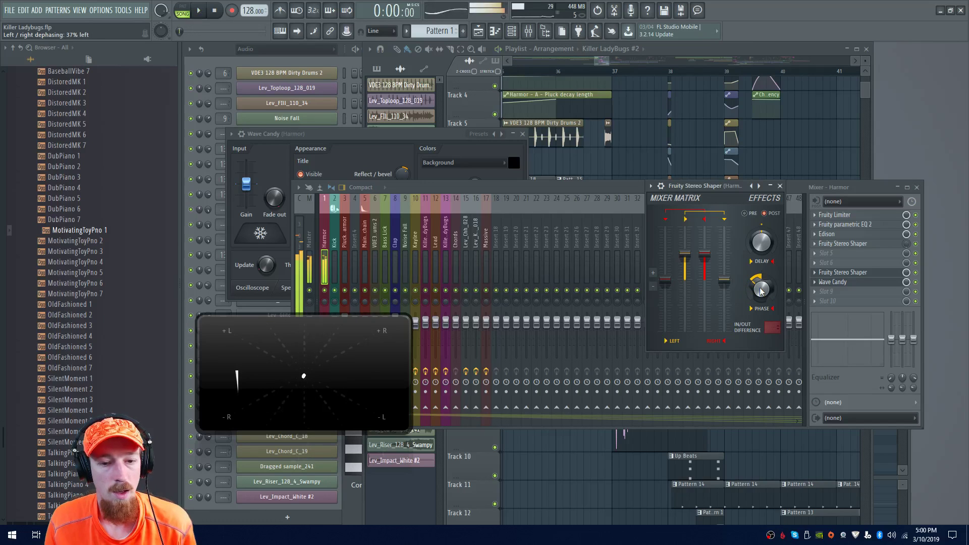
key(space)
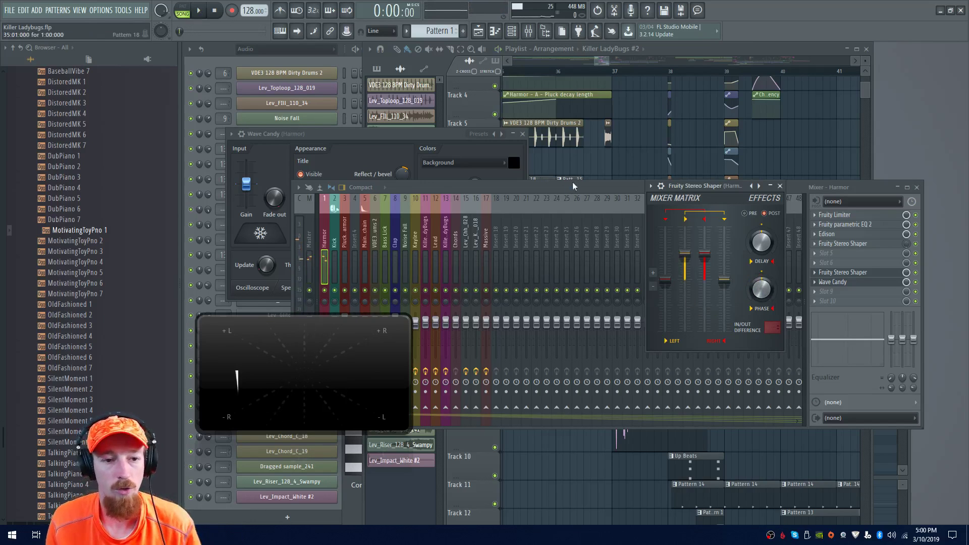
Show all channels in the channel rack and look through the list
drag(602, 64, 269, 62)
click(269, 62)
click(277, 48)
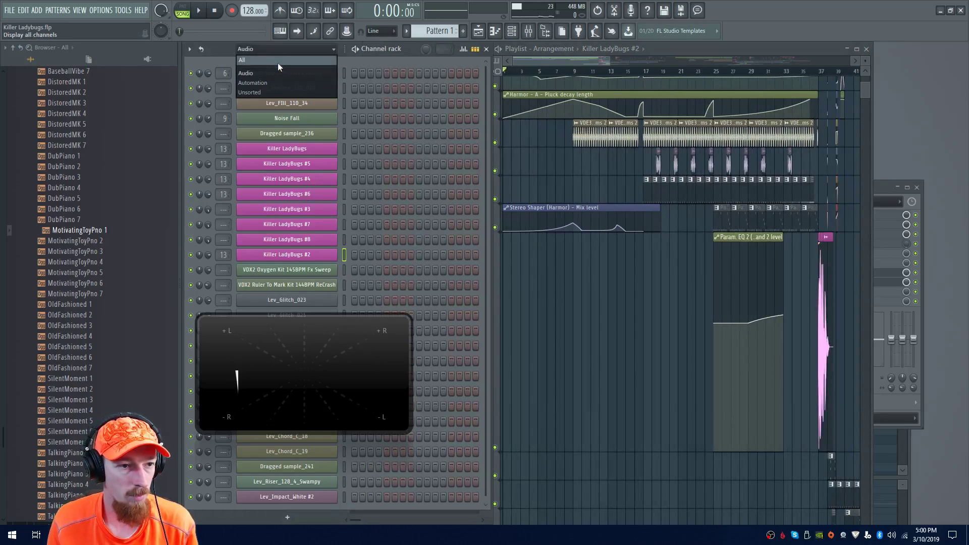
click(278, 60)
click(297, 48)
click(297, 48)
scroll(383, 163, down, 10)
scroll(389, 159, up, 8)
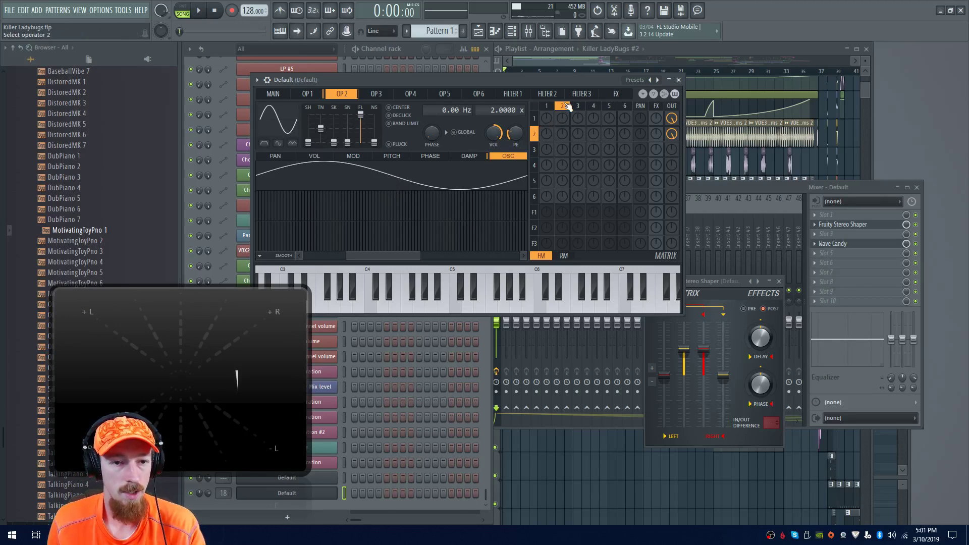
Bring up the first harmonic in operator 2's oscillator editor and shift its phase
drag(341, 256, 272, 251)
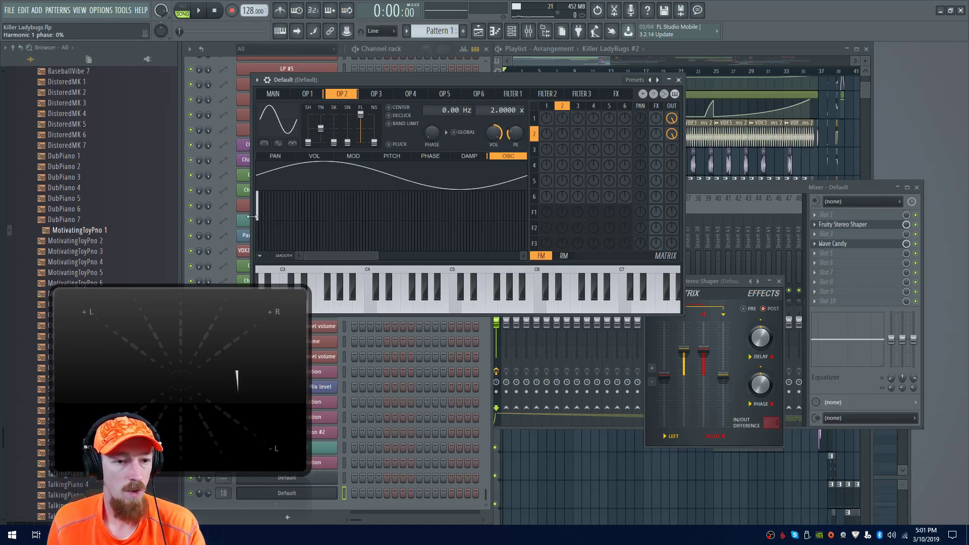
scroll(260, 234, up, 2)
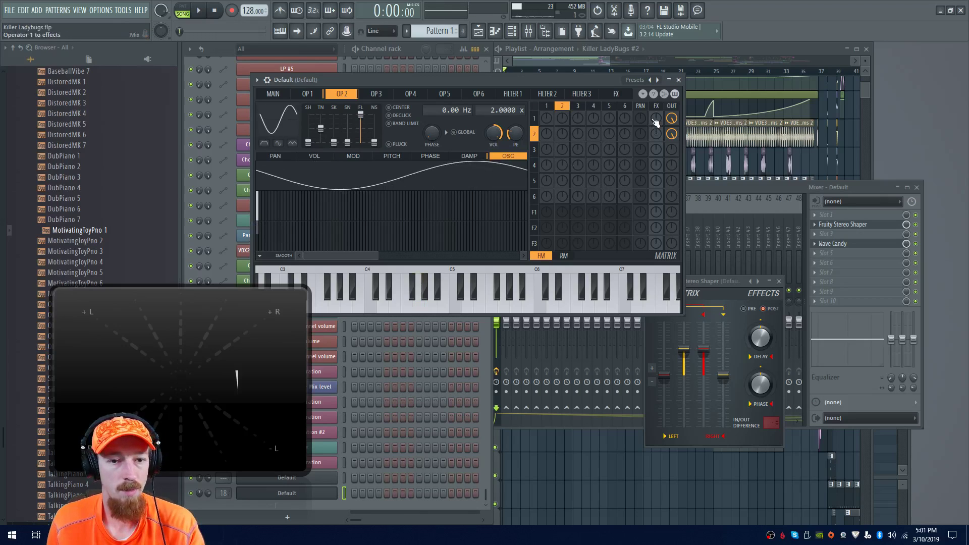
scroll(264, 215, up, 6)
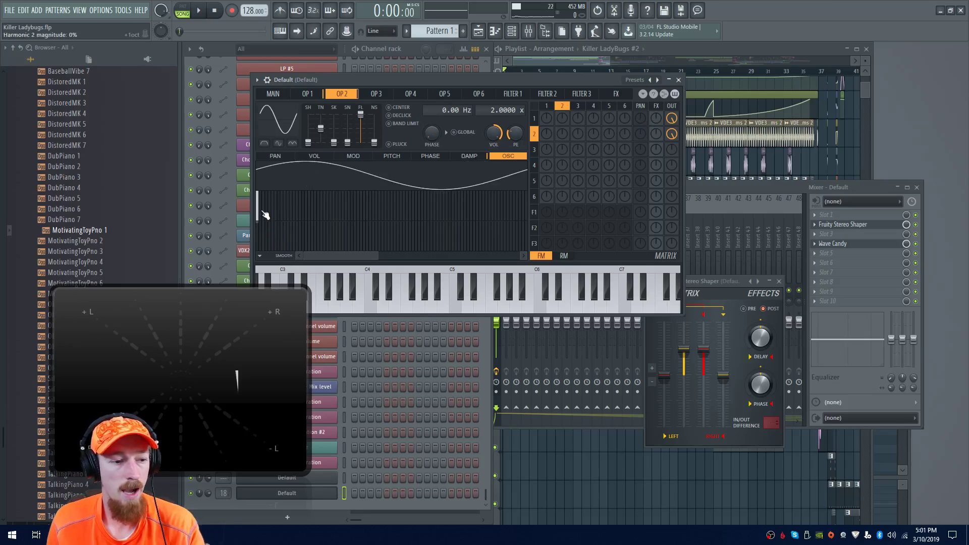
Pan operators 1 and 2 to opposite sides and vary the phase of operator 2's first harmonic to compare vectorscope shapes
drag(640, 119, 646, 131)
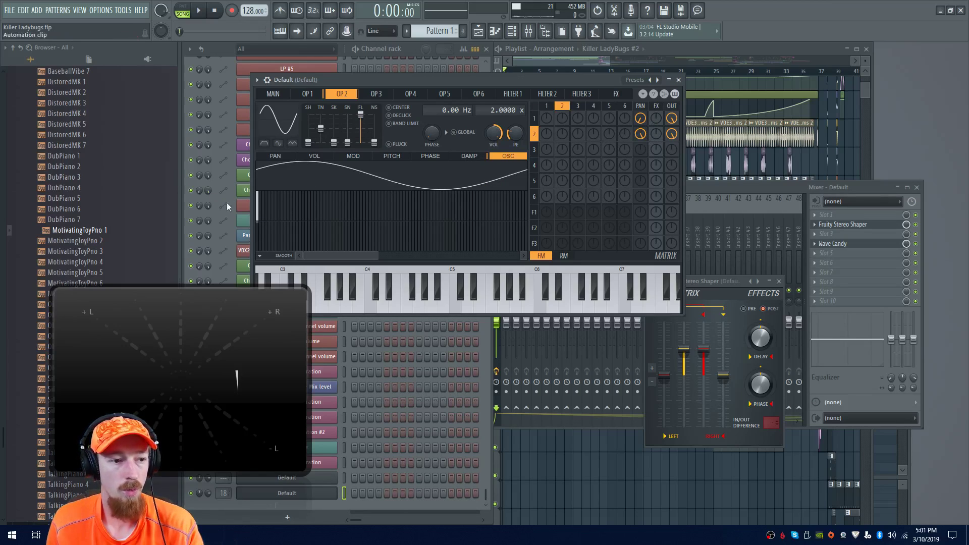
drag(261, 216, 260, 213)
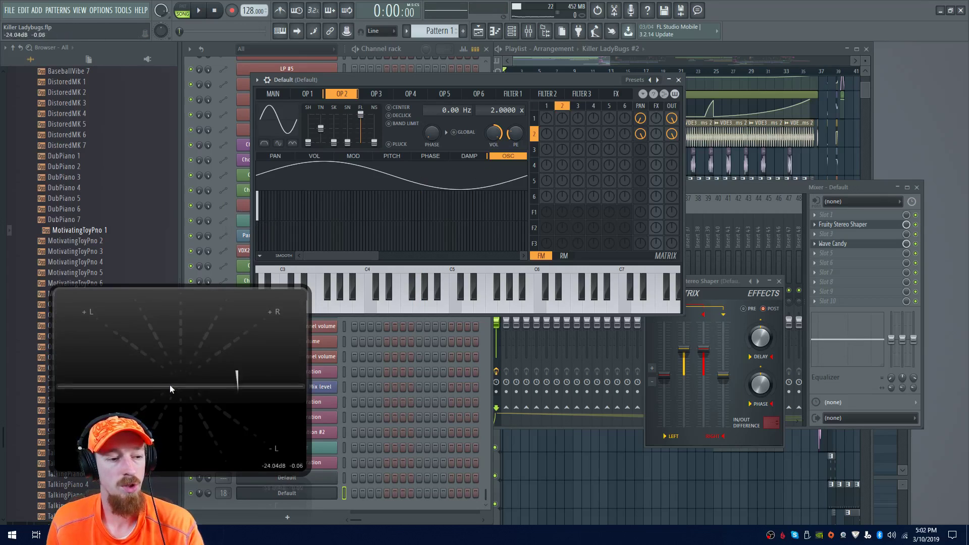
click(262, 231)
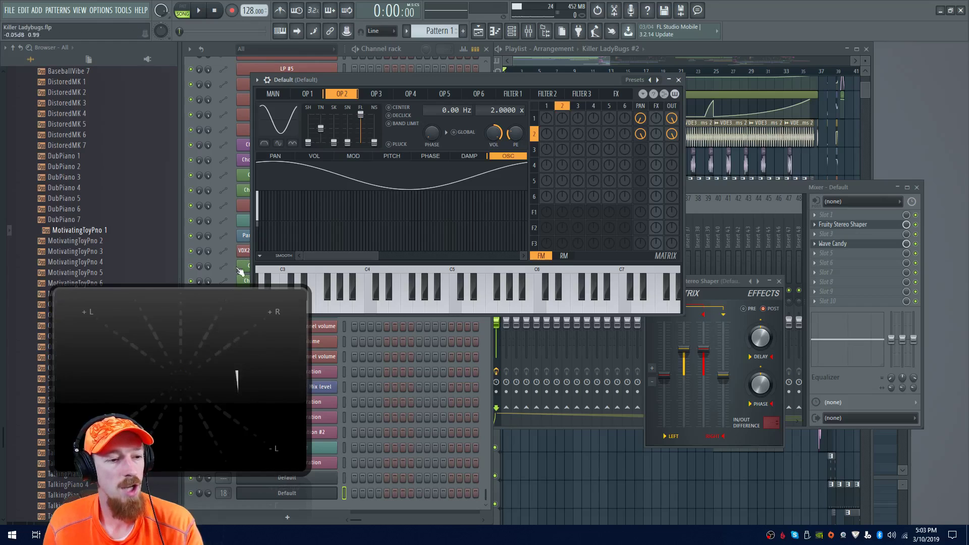
click(260, 236)
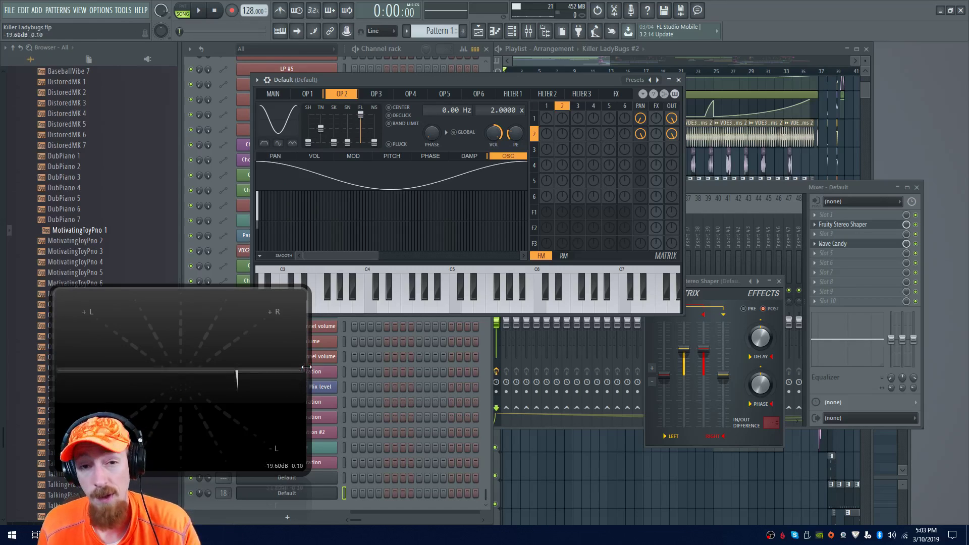
drag(262, 236, 262, 242)
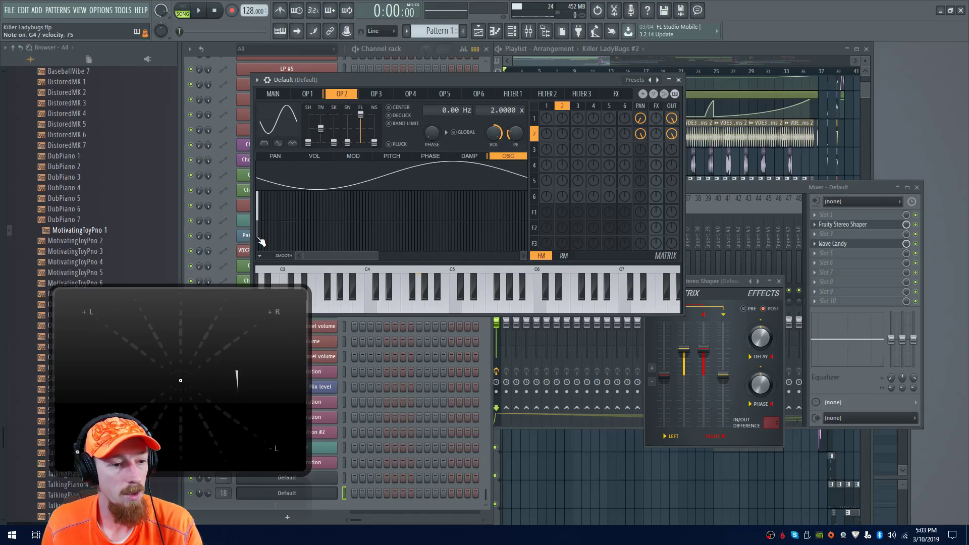
click(261, 241)
drag(262, 242, 262, 241)
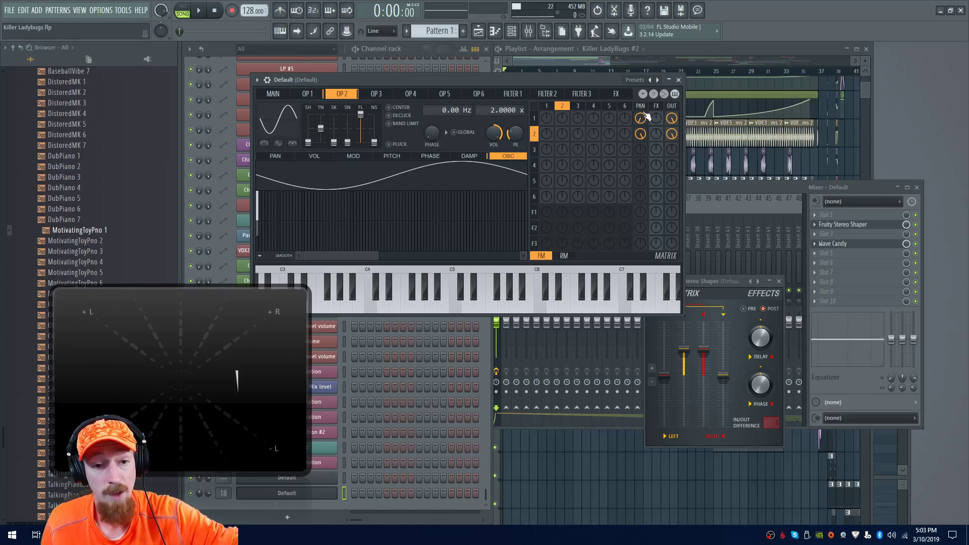
Reset the panning of operators 1 and 2, check the vectorscope, and pan them to opposite sides again
right_click(644, 138)
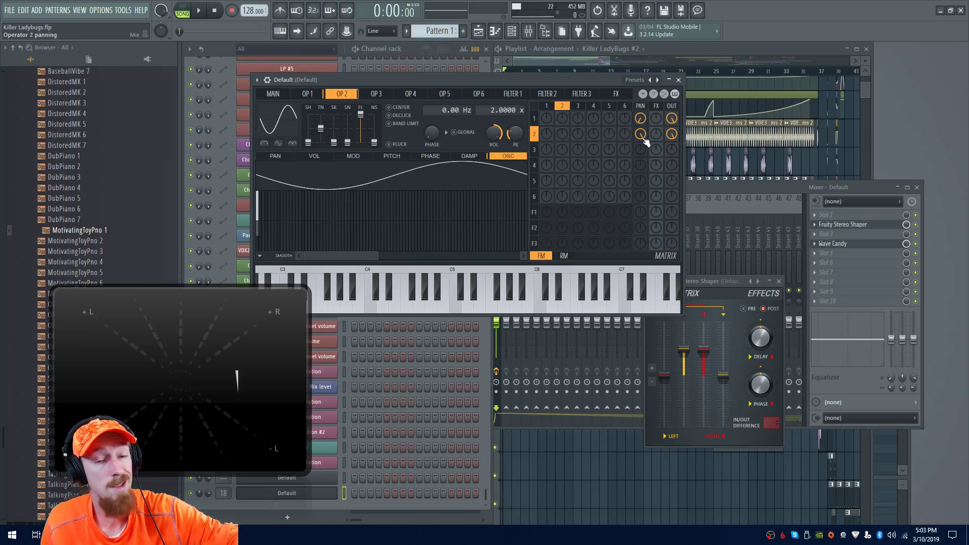
right_click(640, 118)
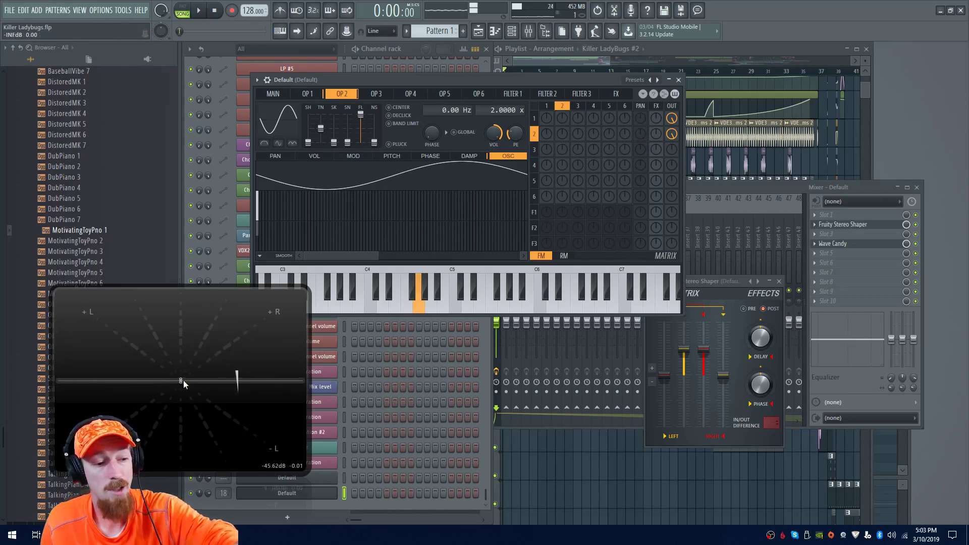
drag(640, 118, 640, 128)
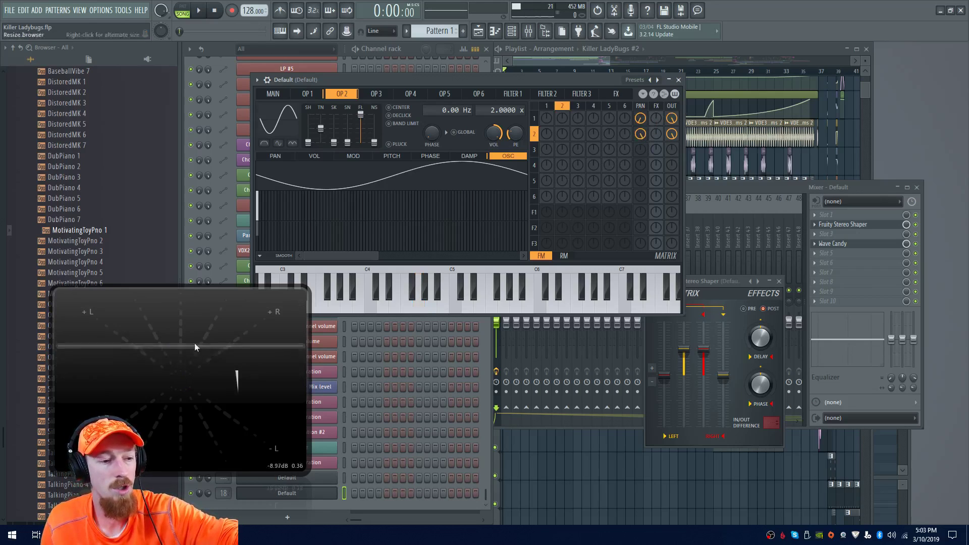